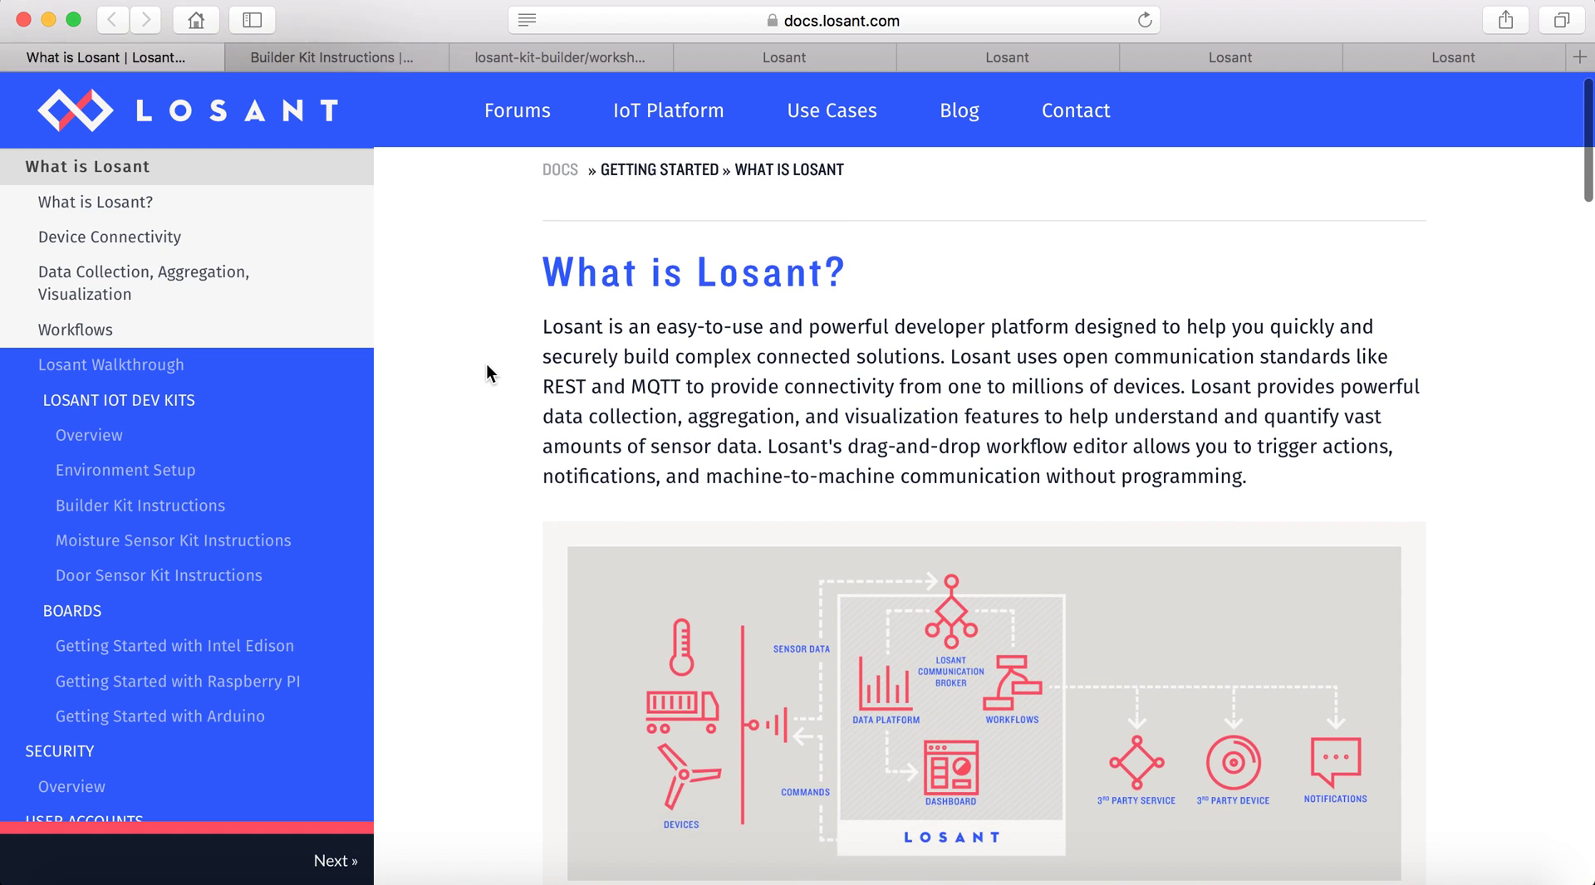
# Read through the What is Losant overview, then close it to reveal the Builder Kit Instructions
pyautogui.scroll(-5, 486, 363)
pyautogui.scroll(-3, 487, 365)
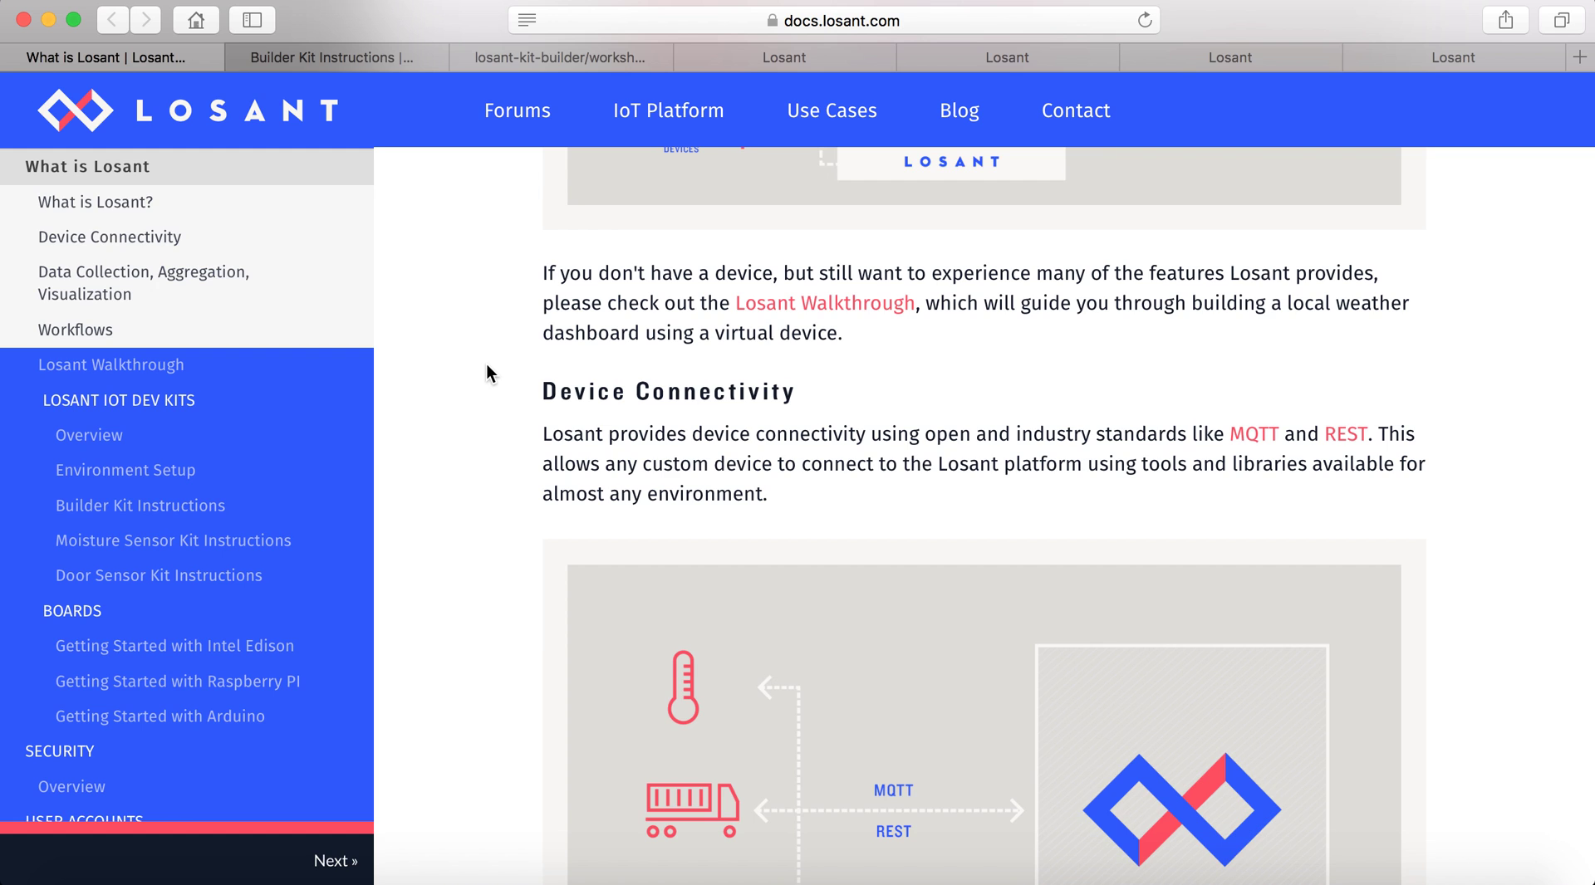
pyautogui.scroll(-4, 486, 364)
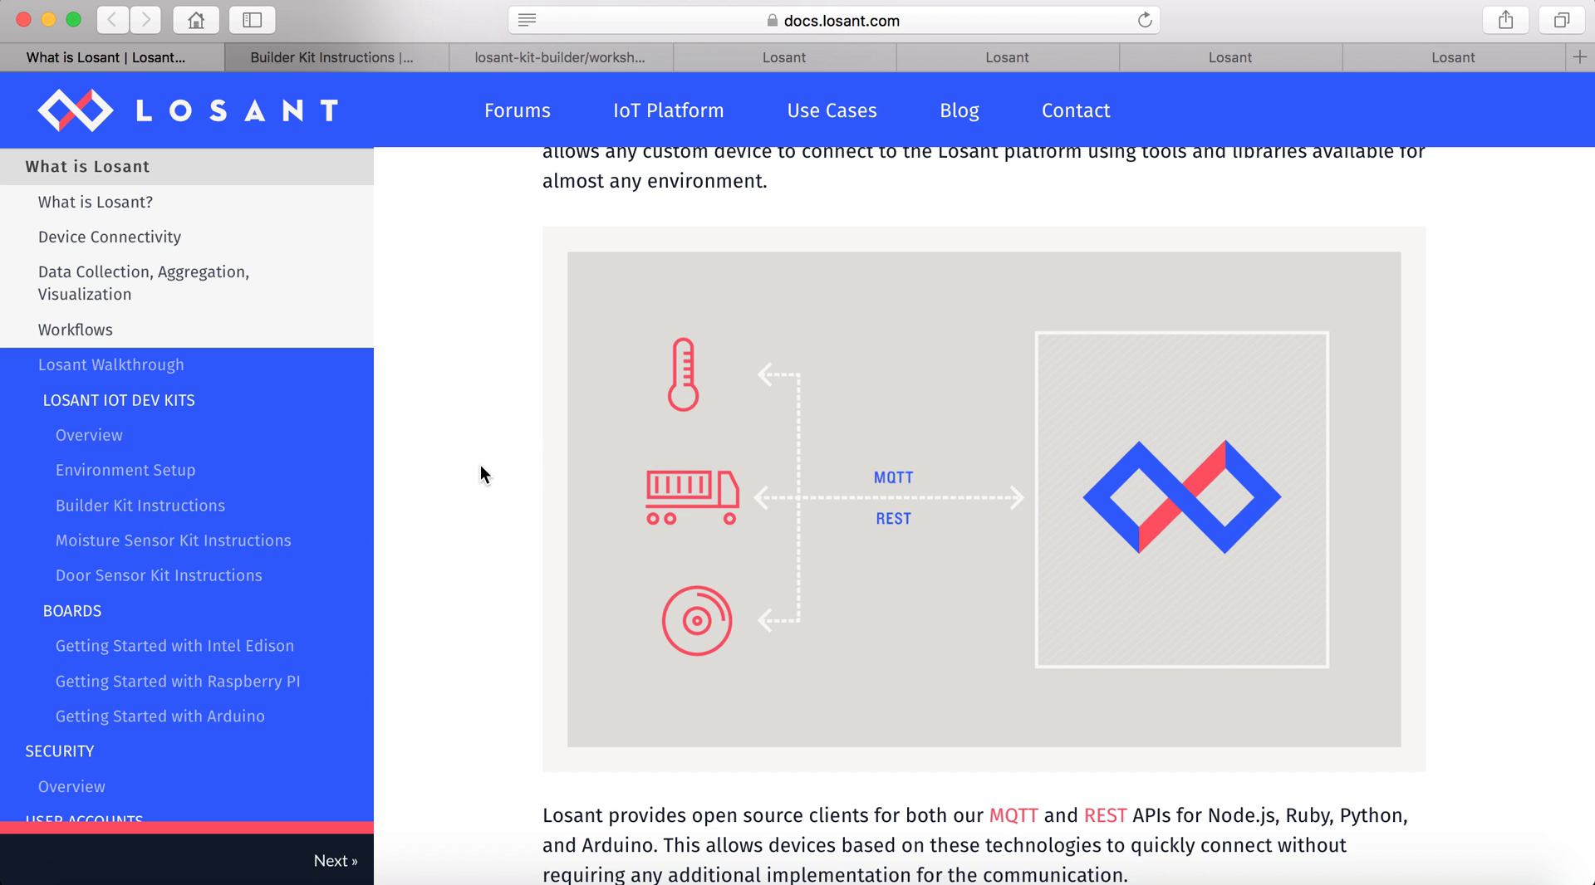
pyautogui.scroll(-5, 480, 467)
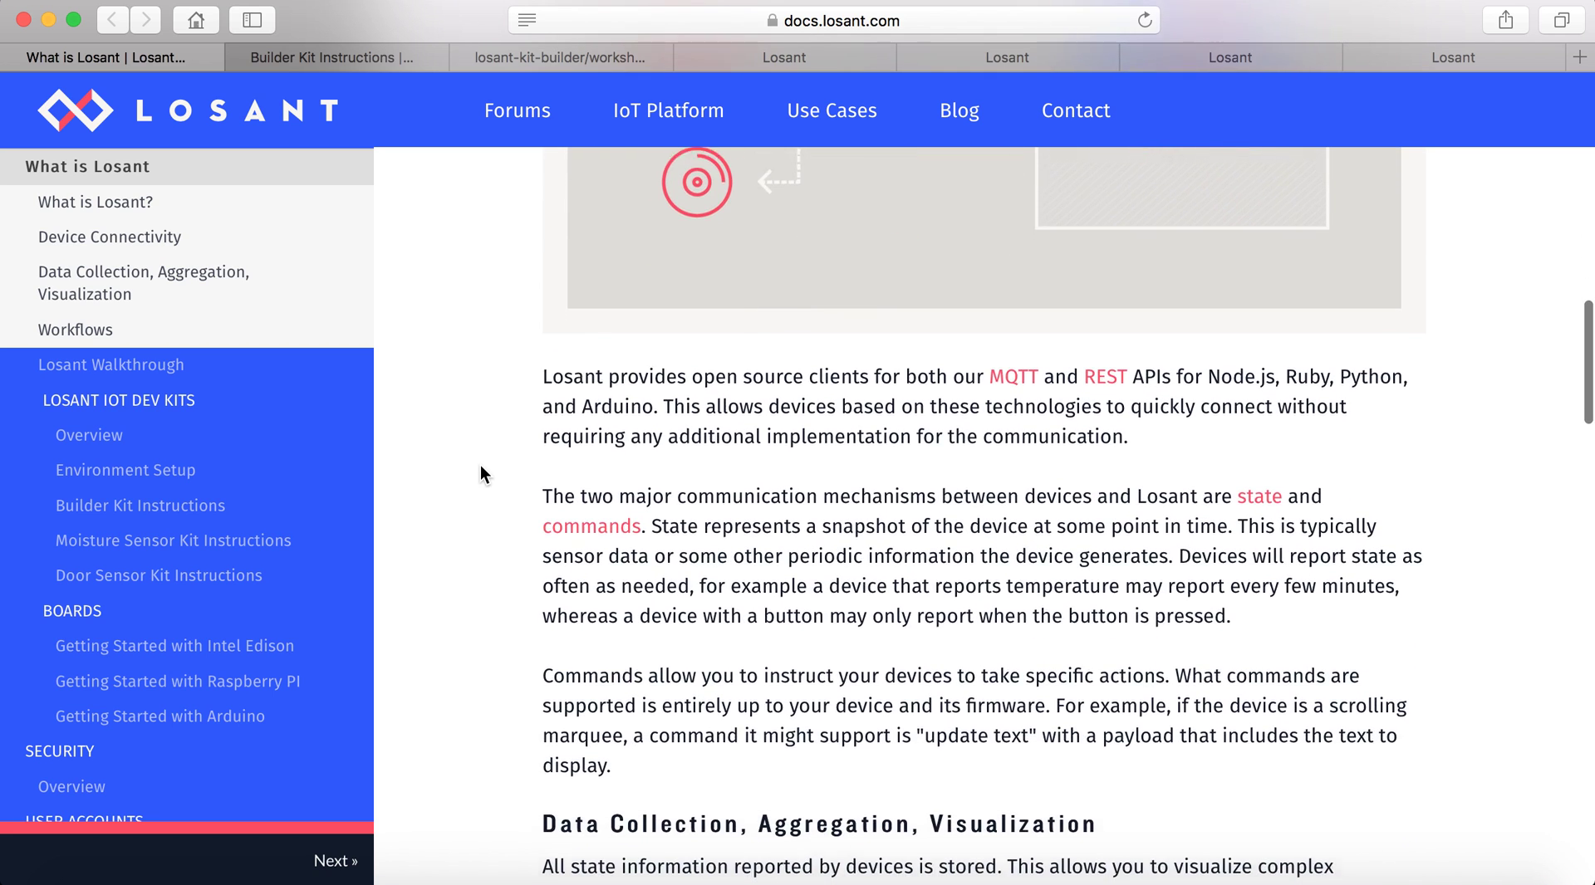
pyautogui.scroll(-9, 480, 467)
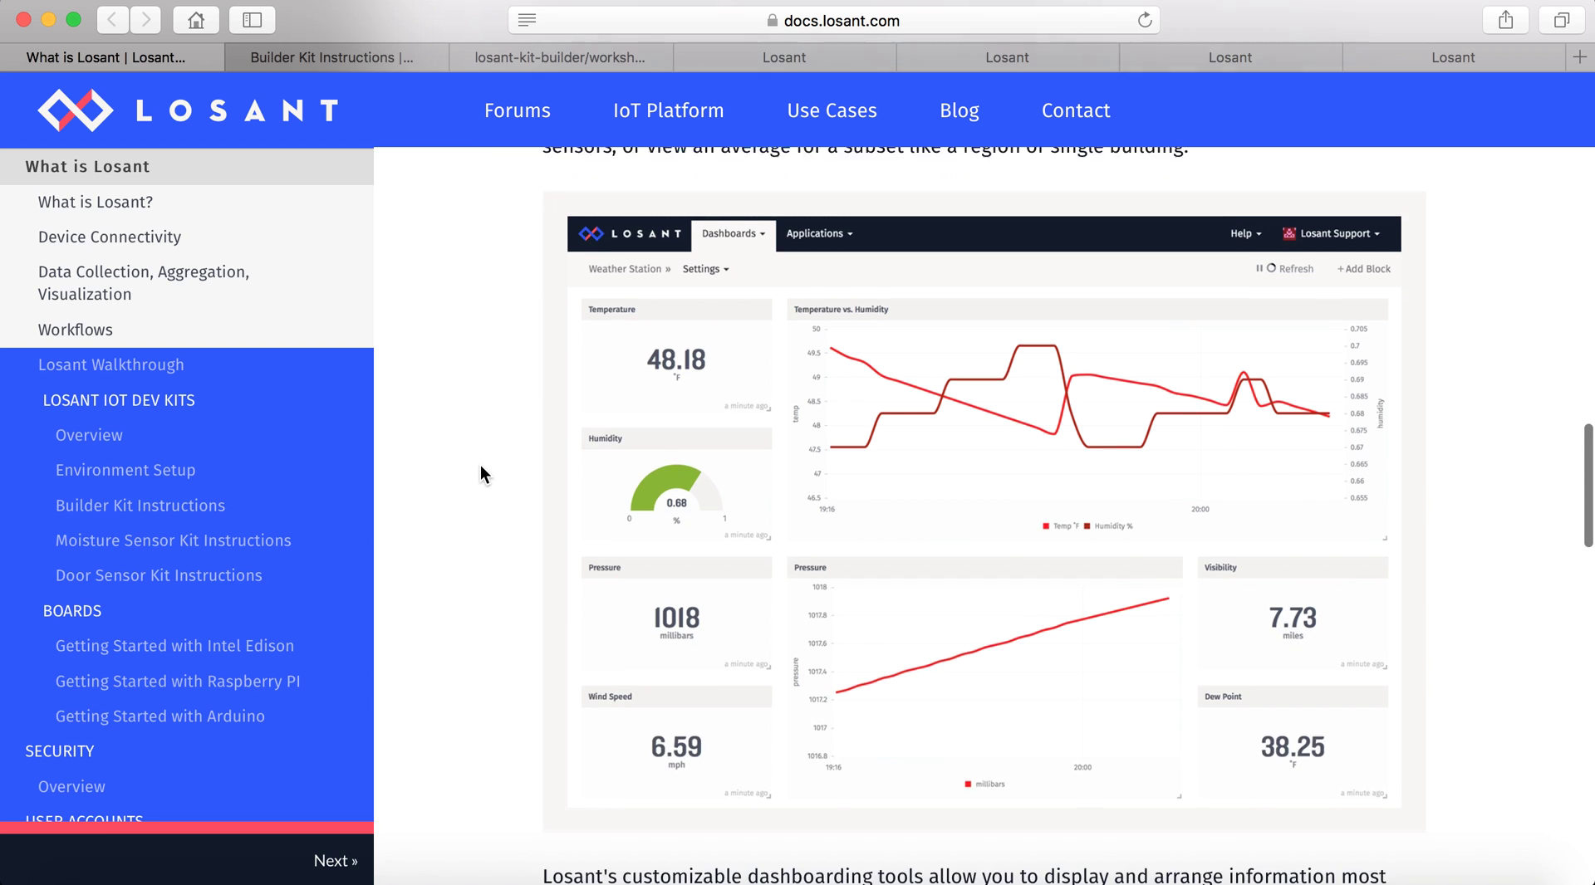
pyautogui.scroll(-1, 480, 471)
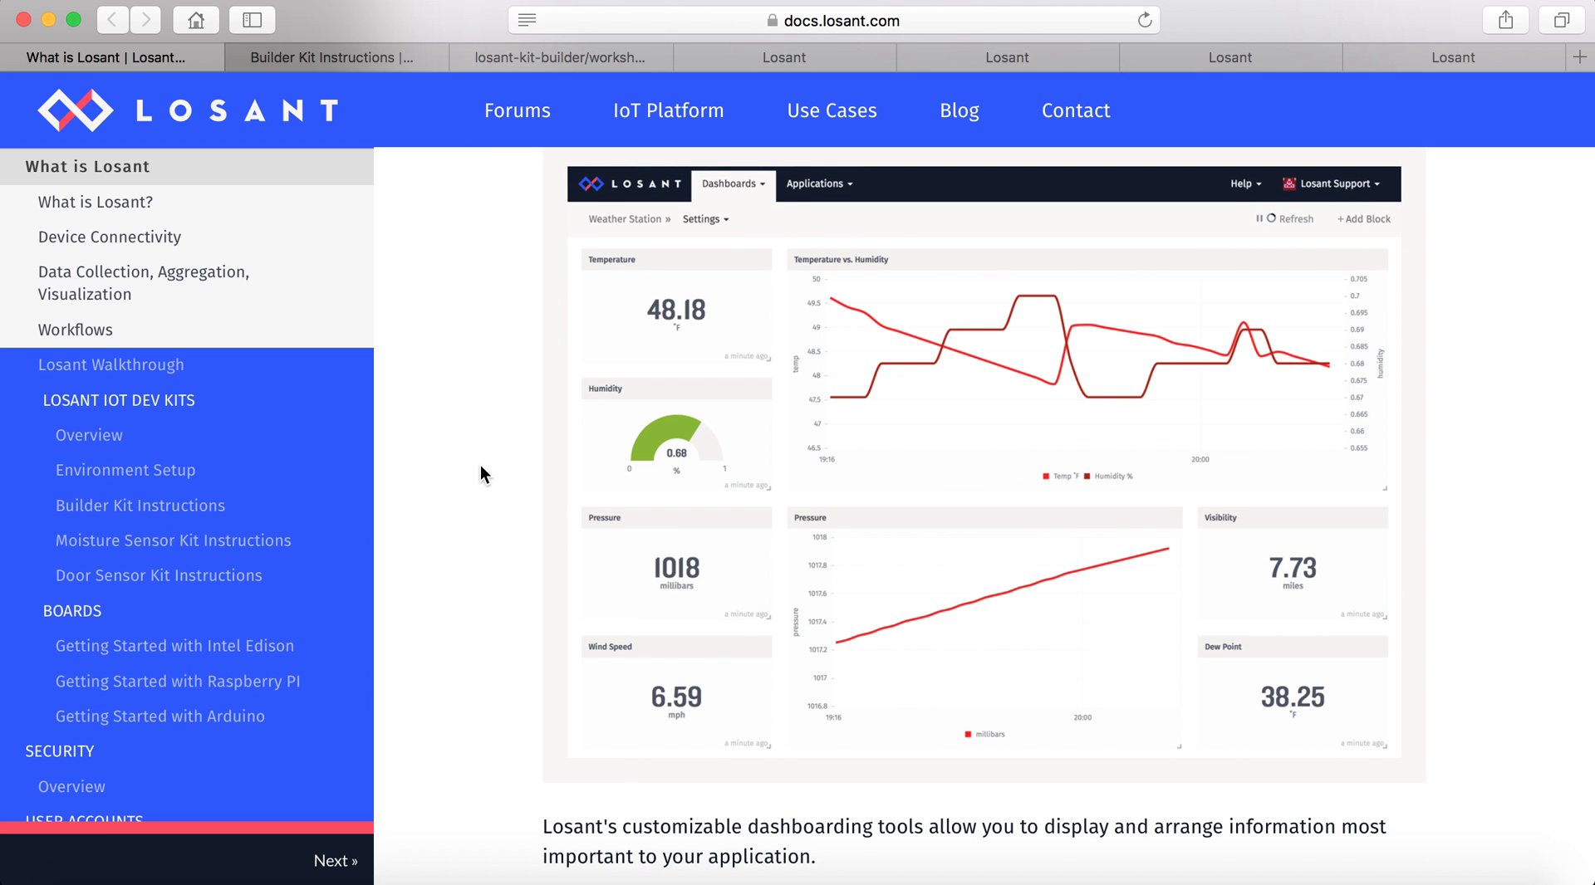
pyautogui.scroll(1, 480, 467)
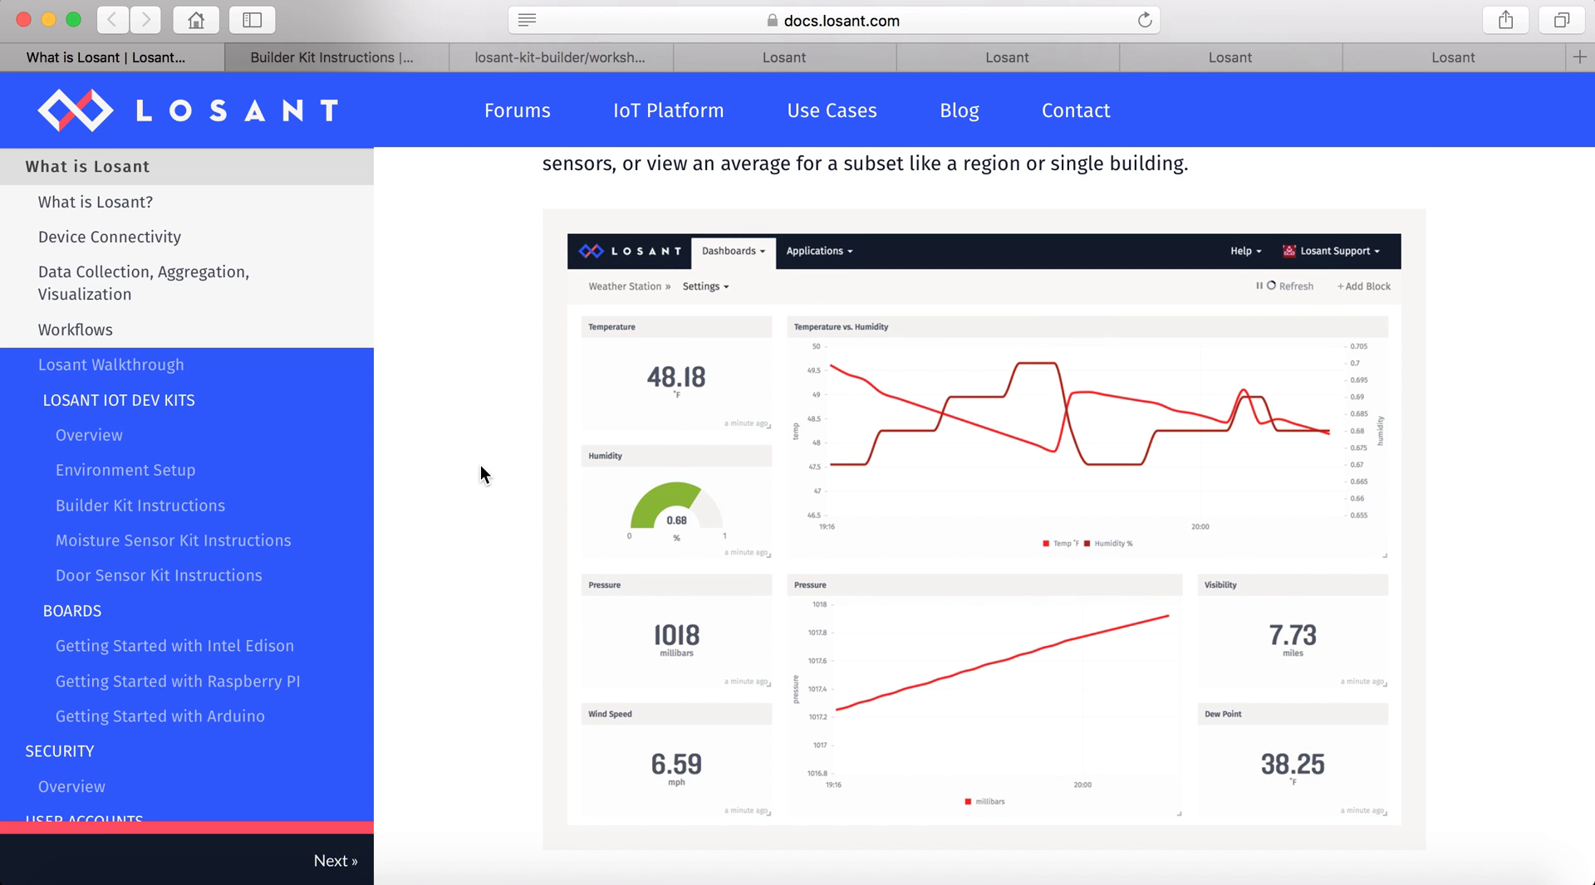
pyautogui.scroll(-1, 480, 466)
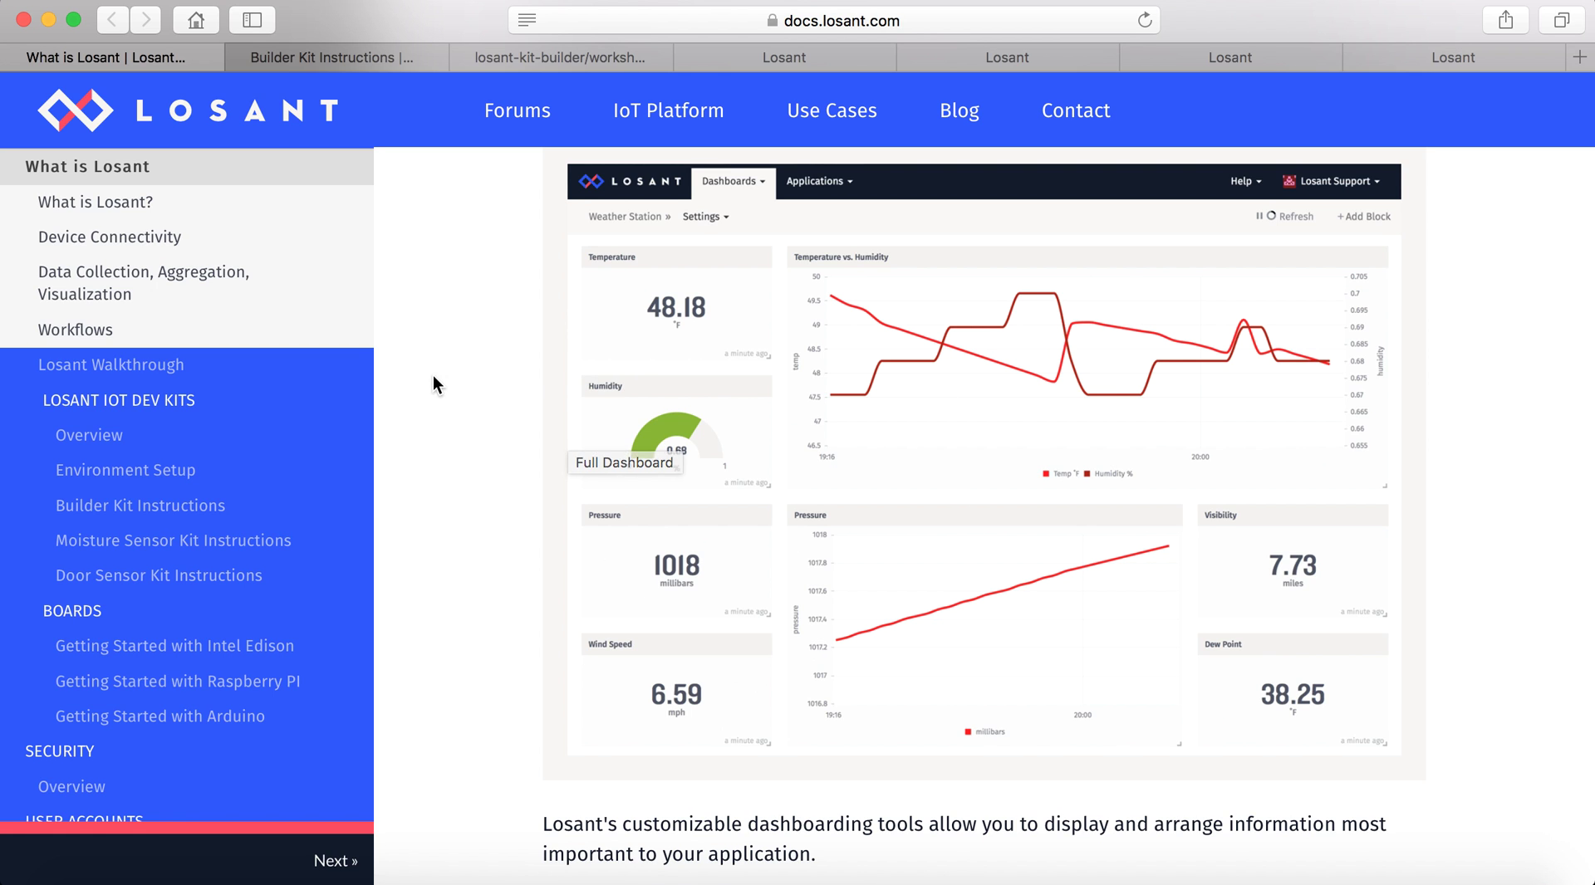
pyautogui.scroll(-4, 432, 376)
pyautogui.scroll(-10, 431, 375)
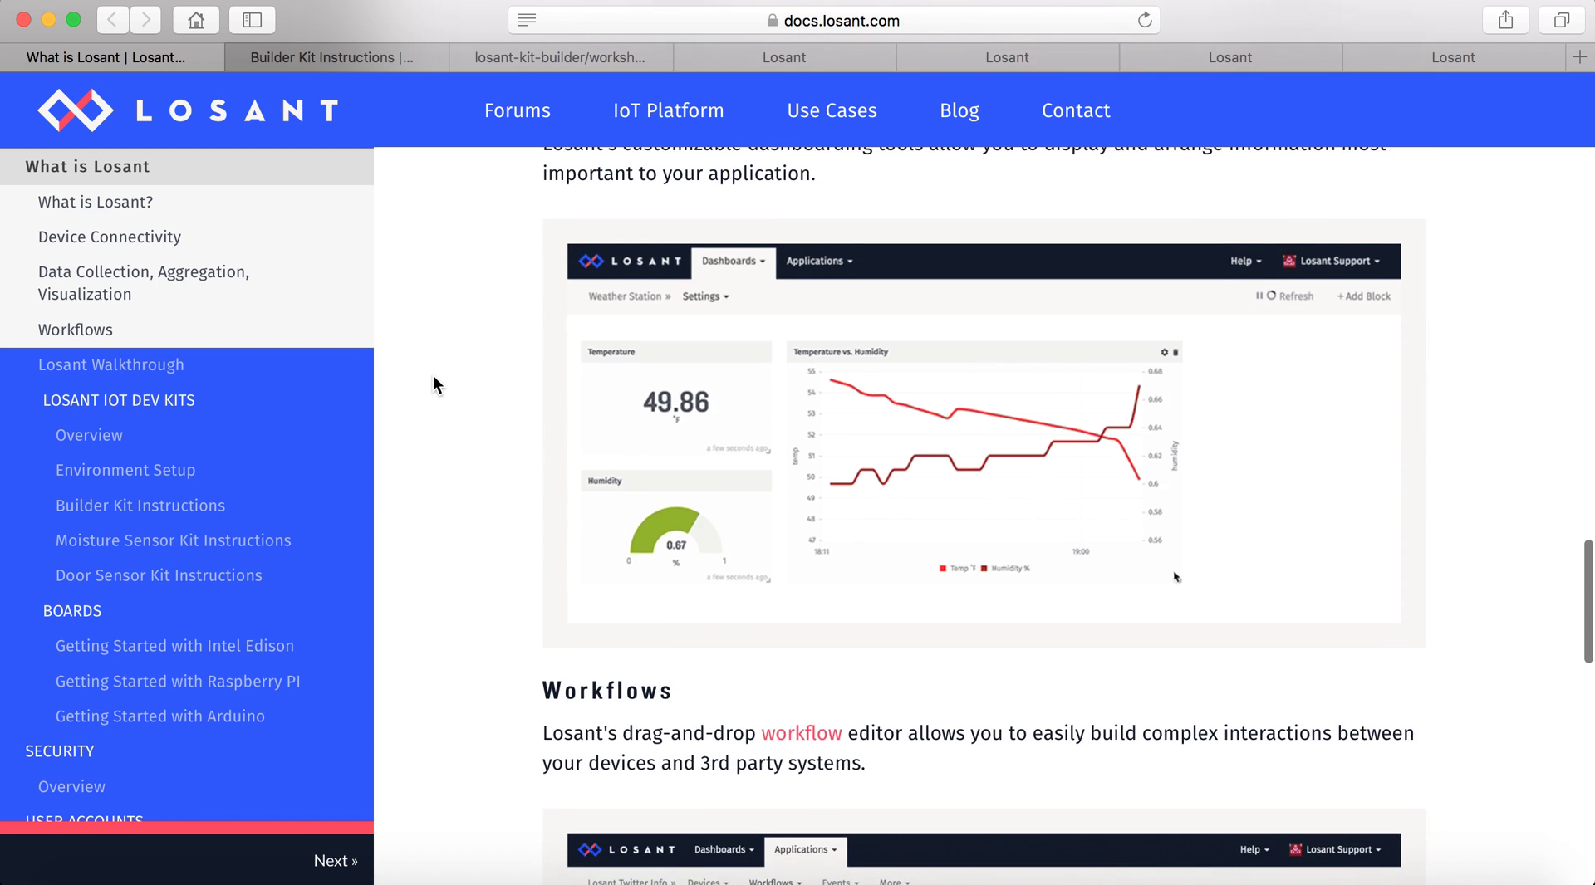
pyautogui.scroll(-5, 432, 375)
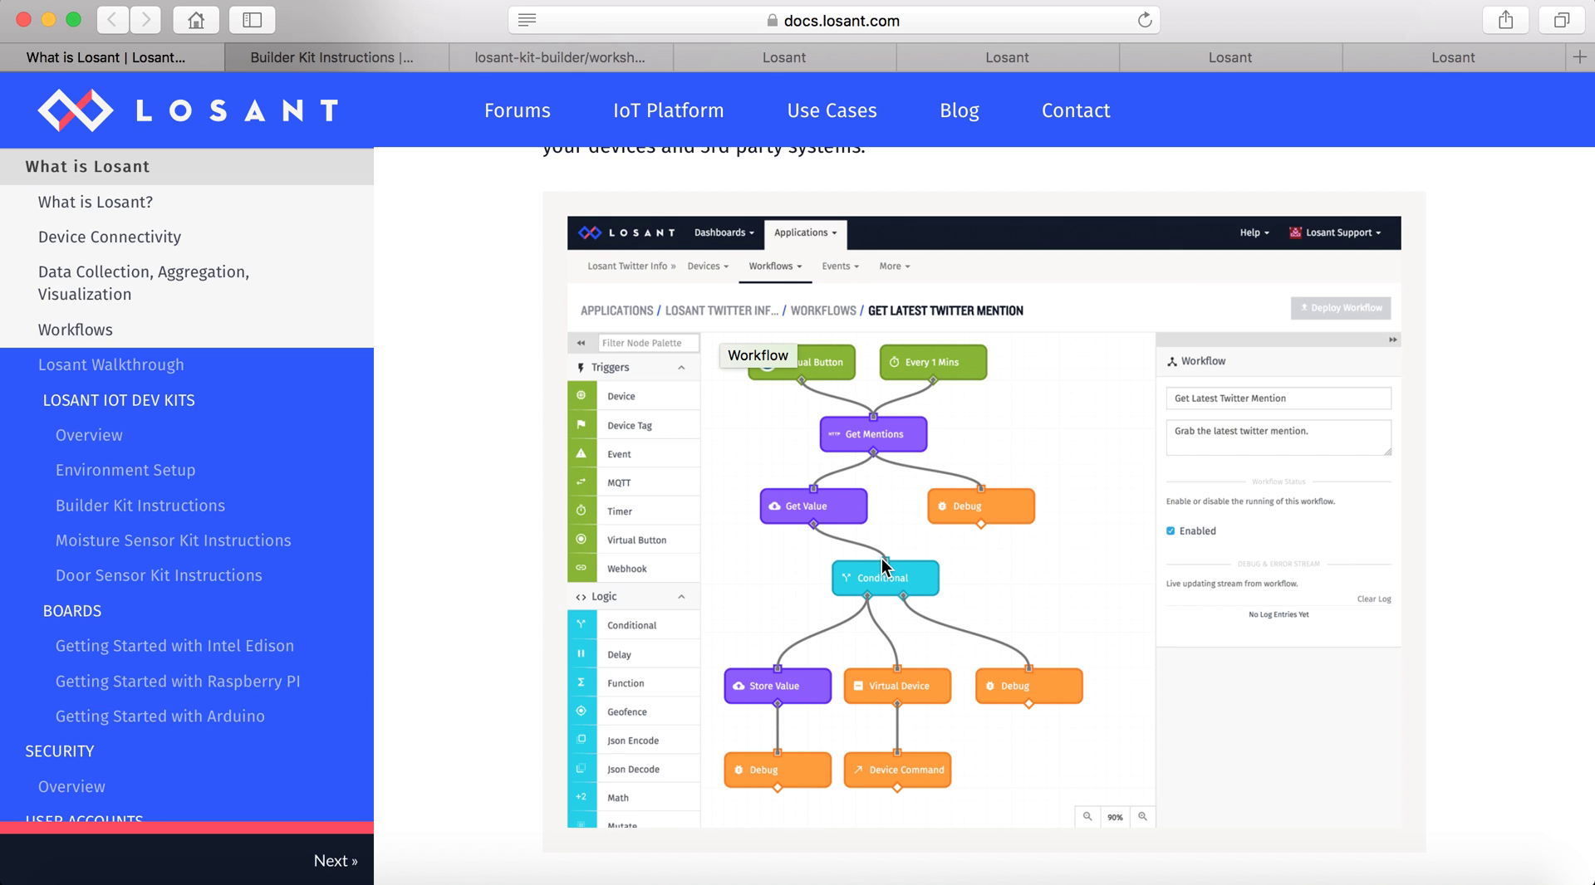
pyautogui.scroll(-5, 480, 411)
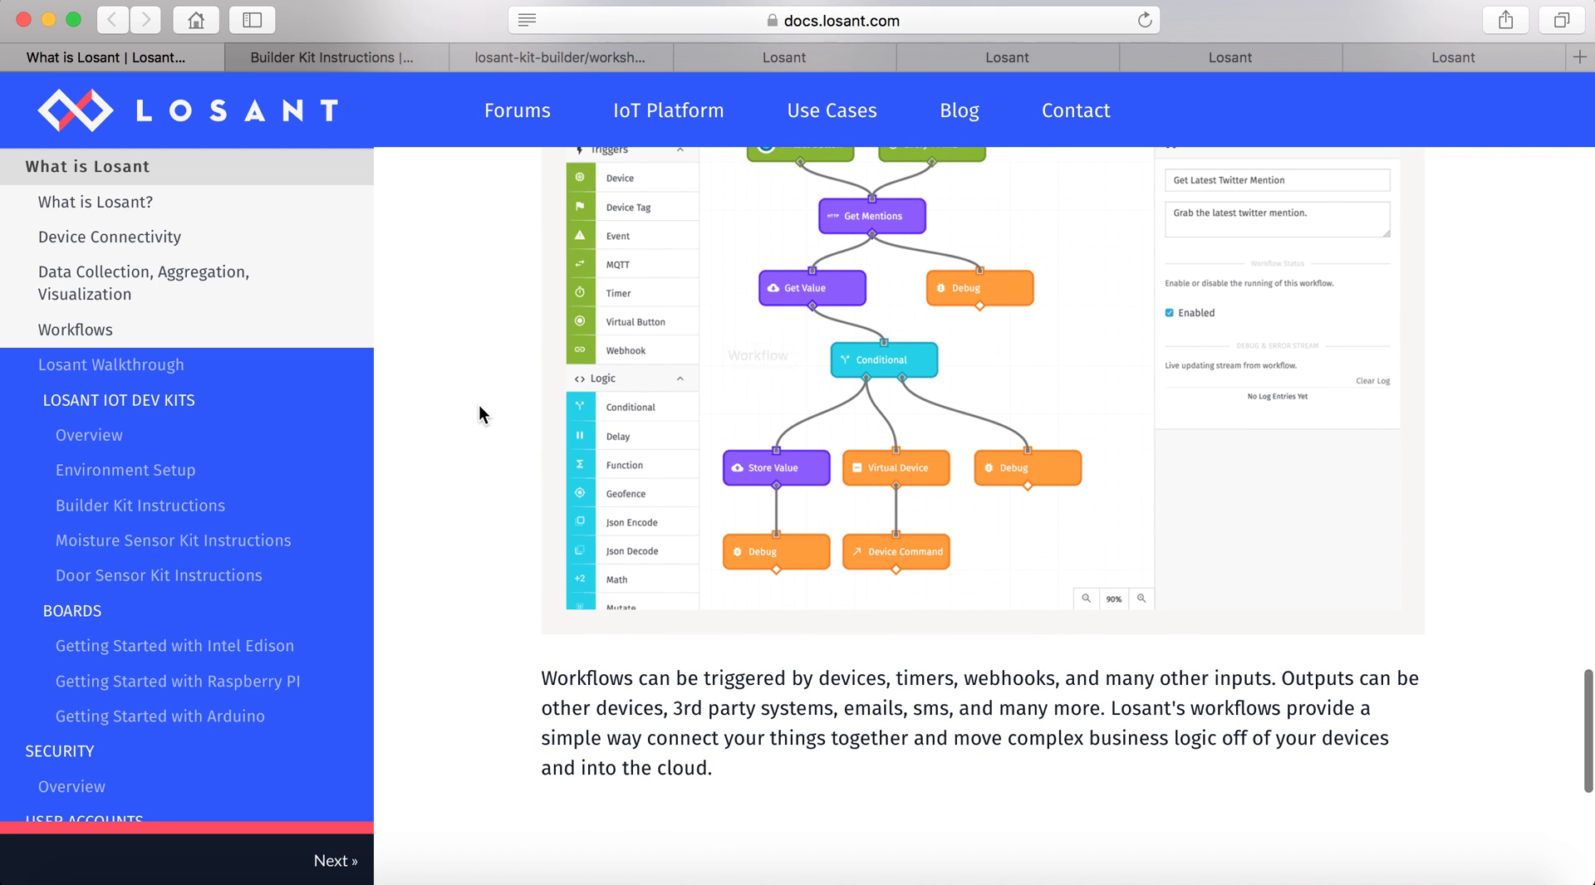
pyautogui.click(15, 60)
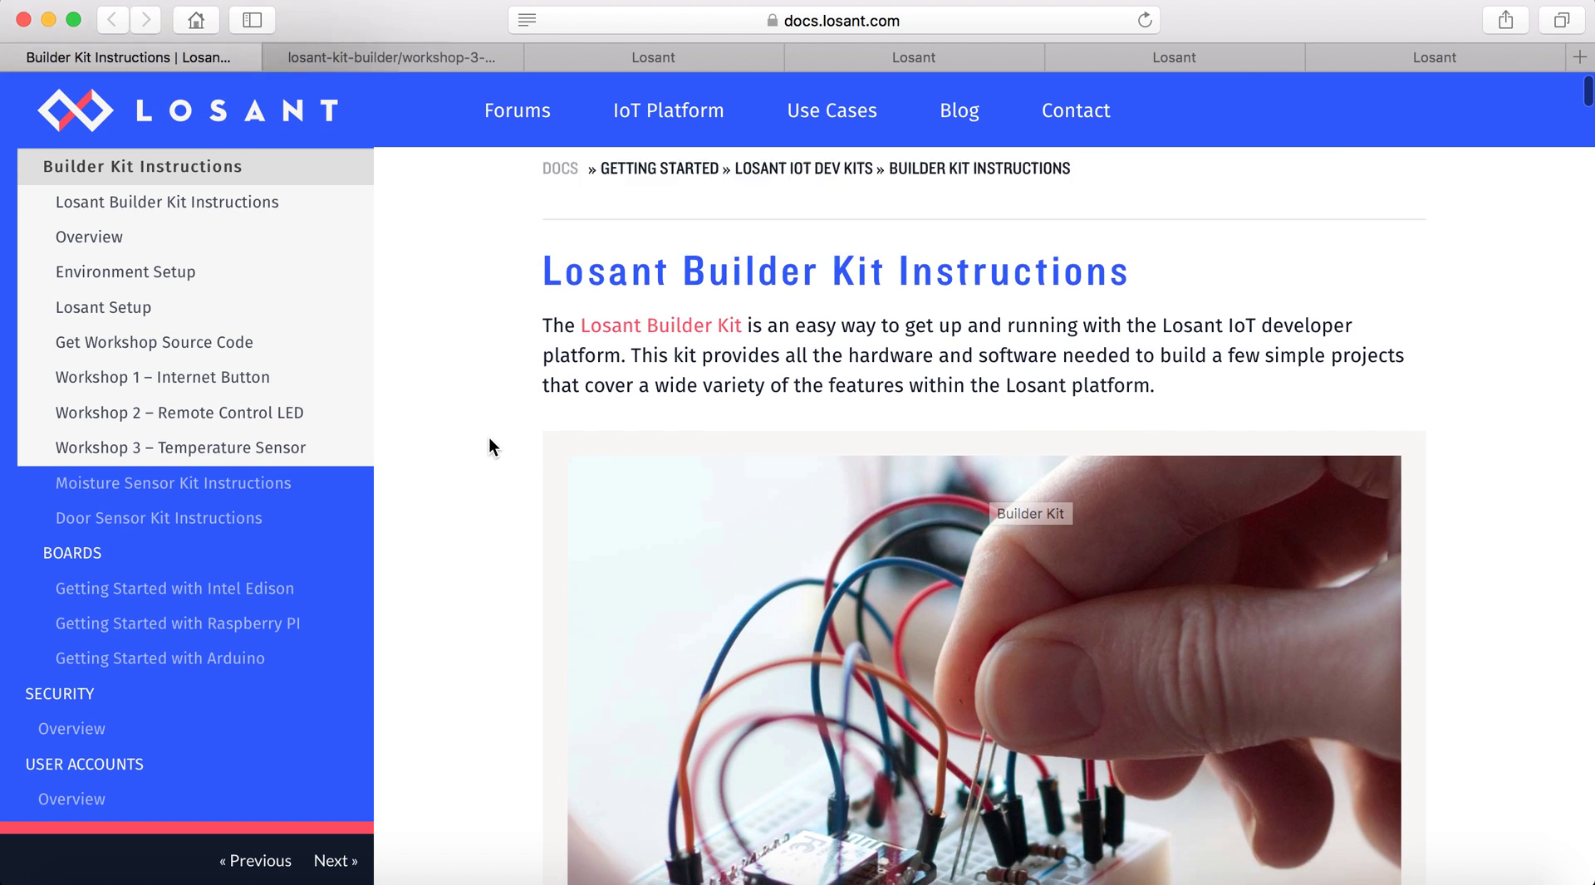
pyautogui.scroll(-10, 490, 440)
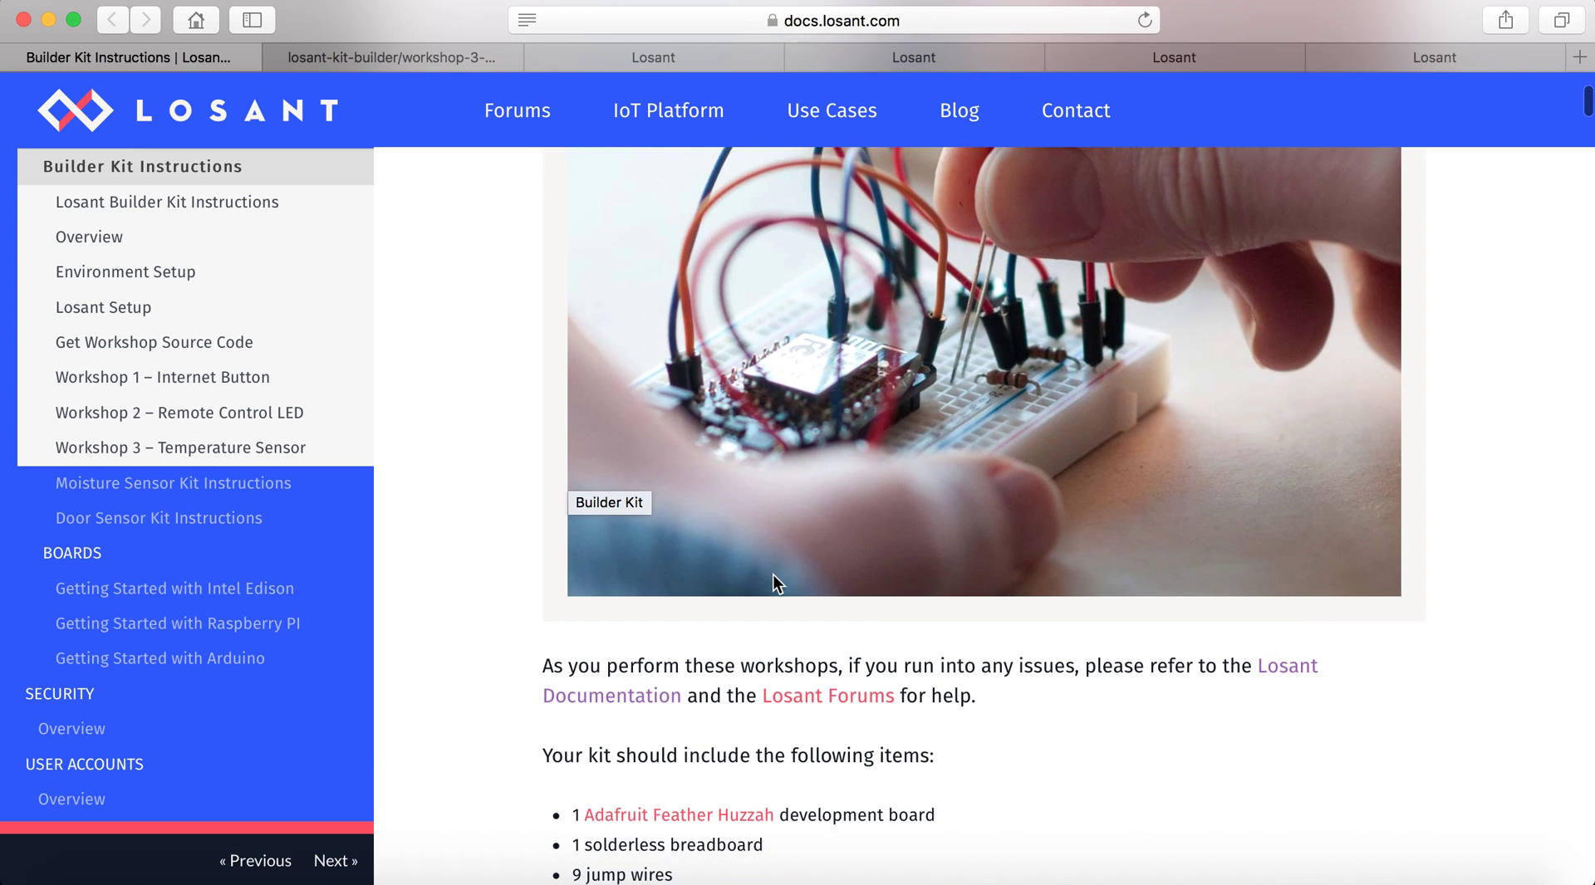
pyautogui.scroll(-2, 774, 581)
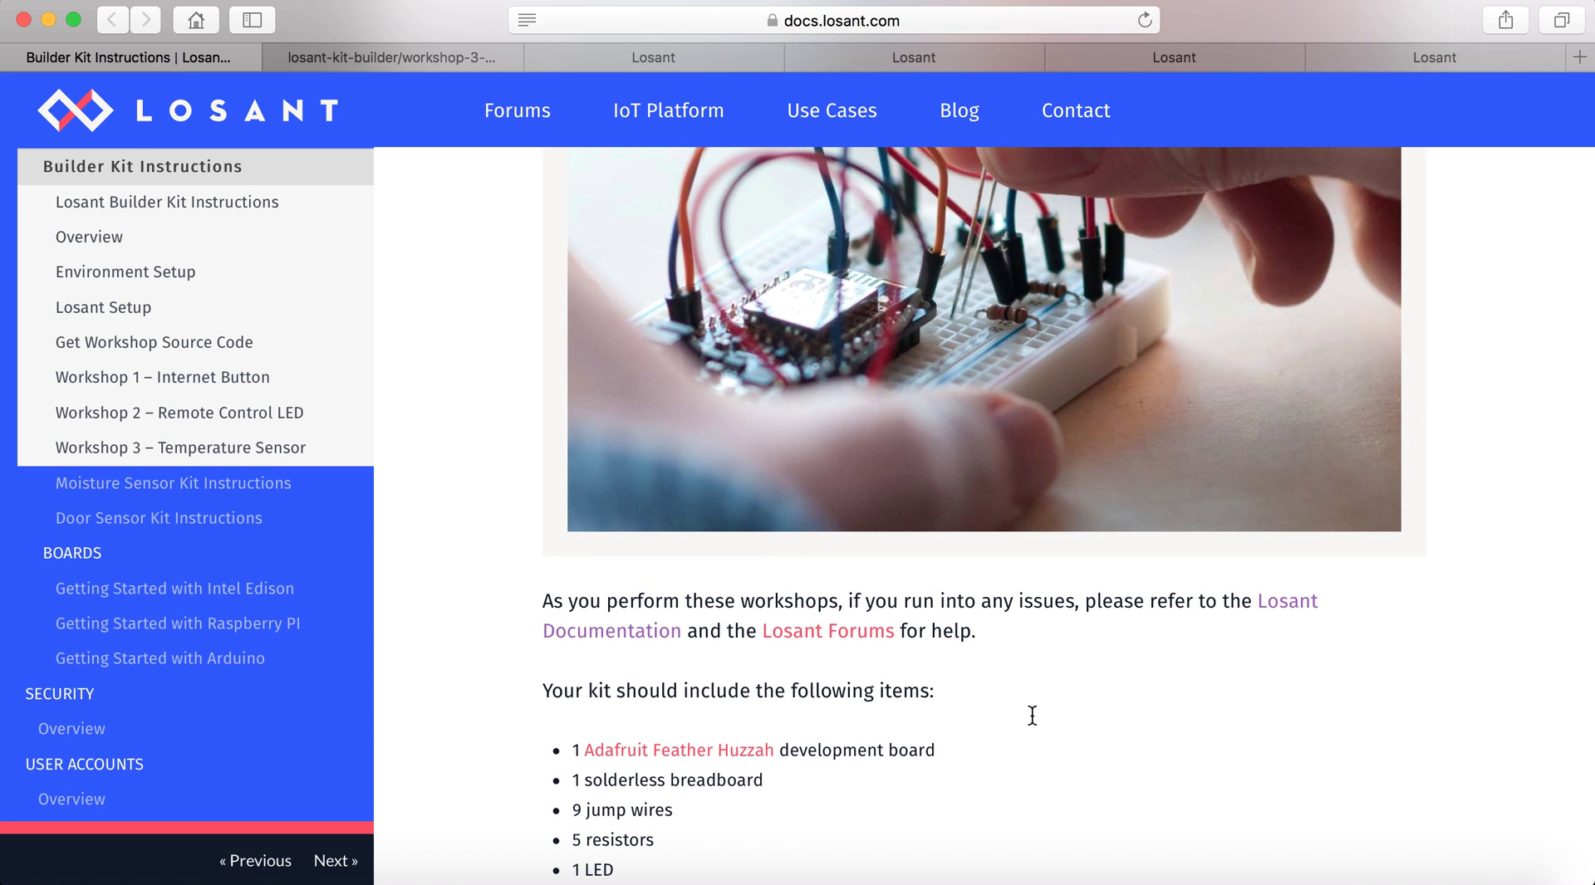
pyautogui.scroll(2, 1100, 711)
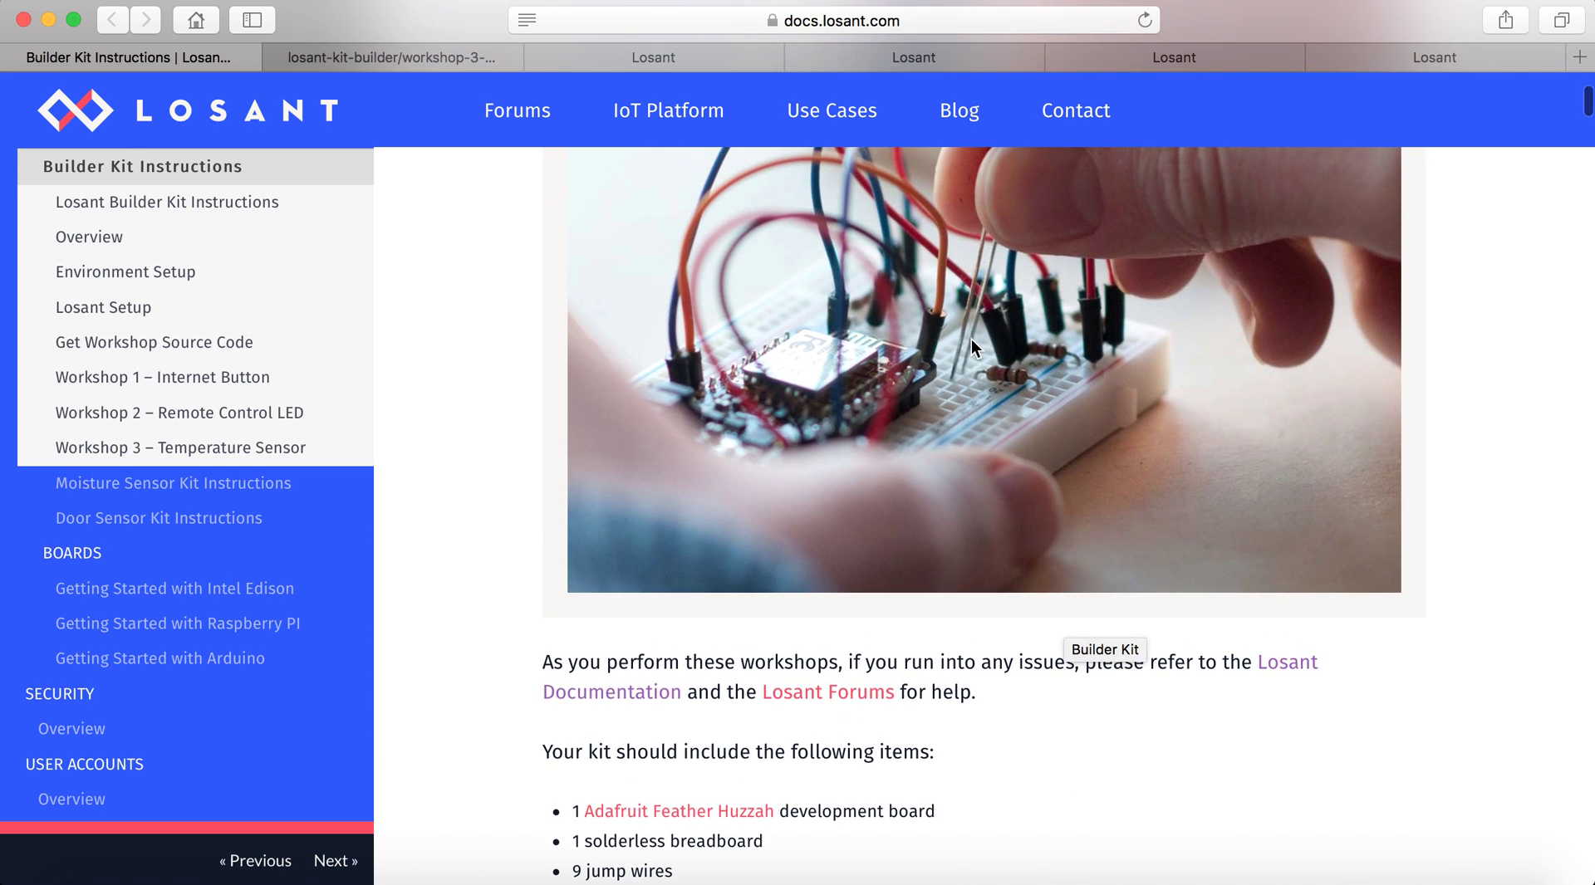
pyautogui.scroll(-8, 970, 338)
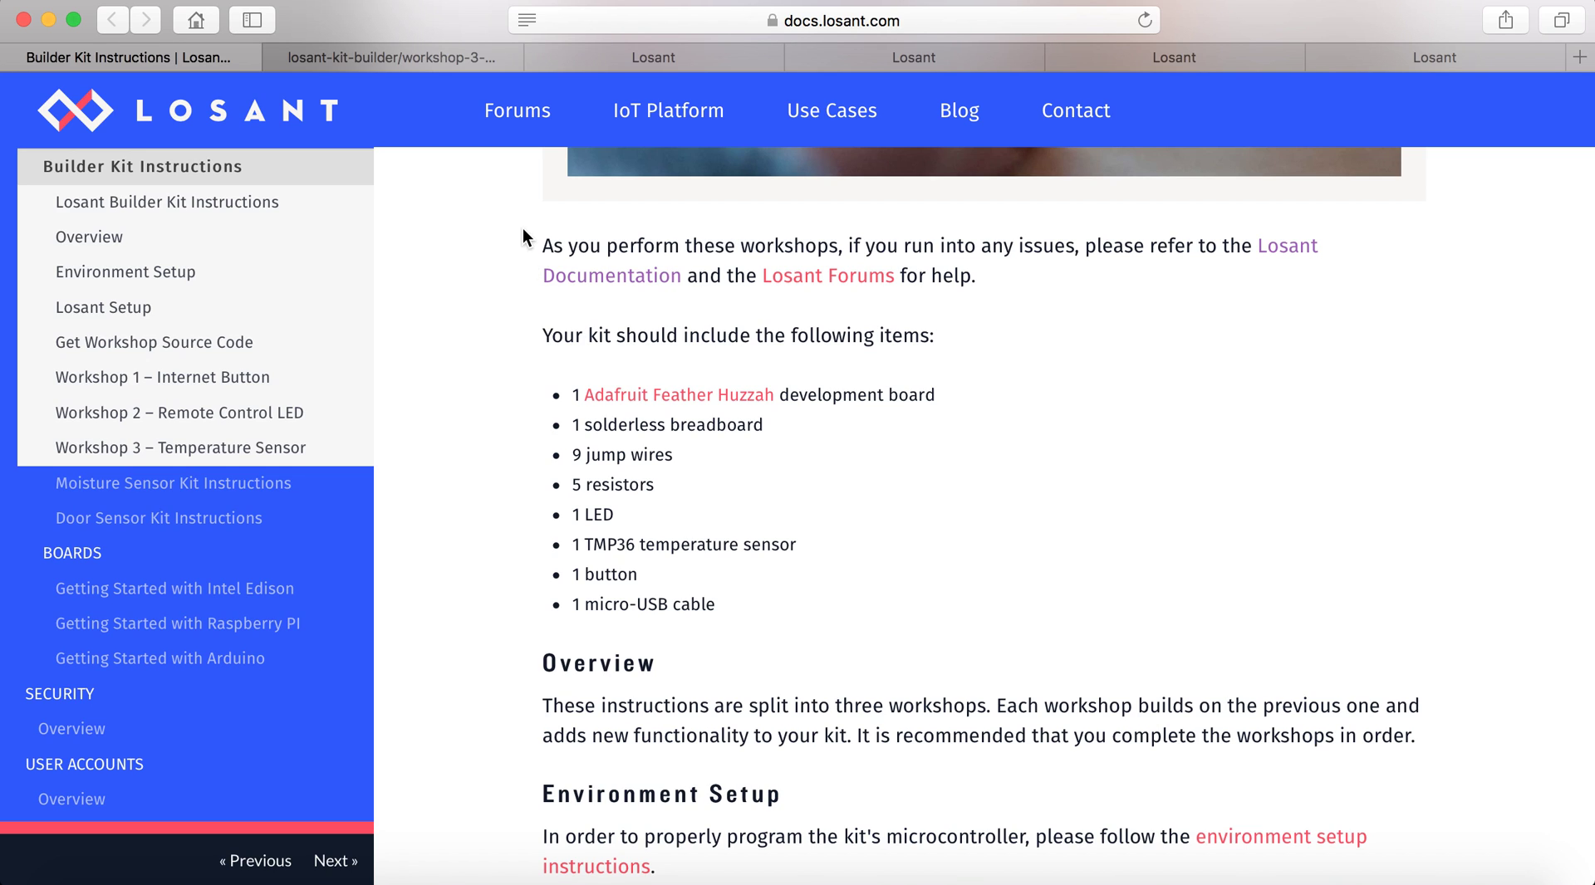
pyautogui.click(15, 58)
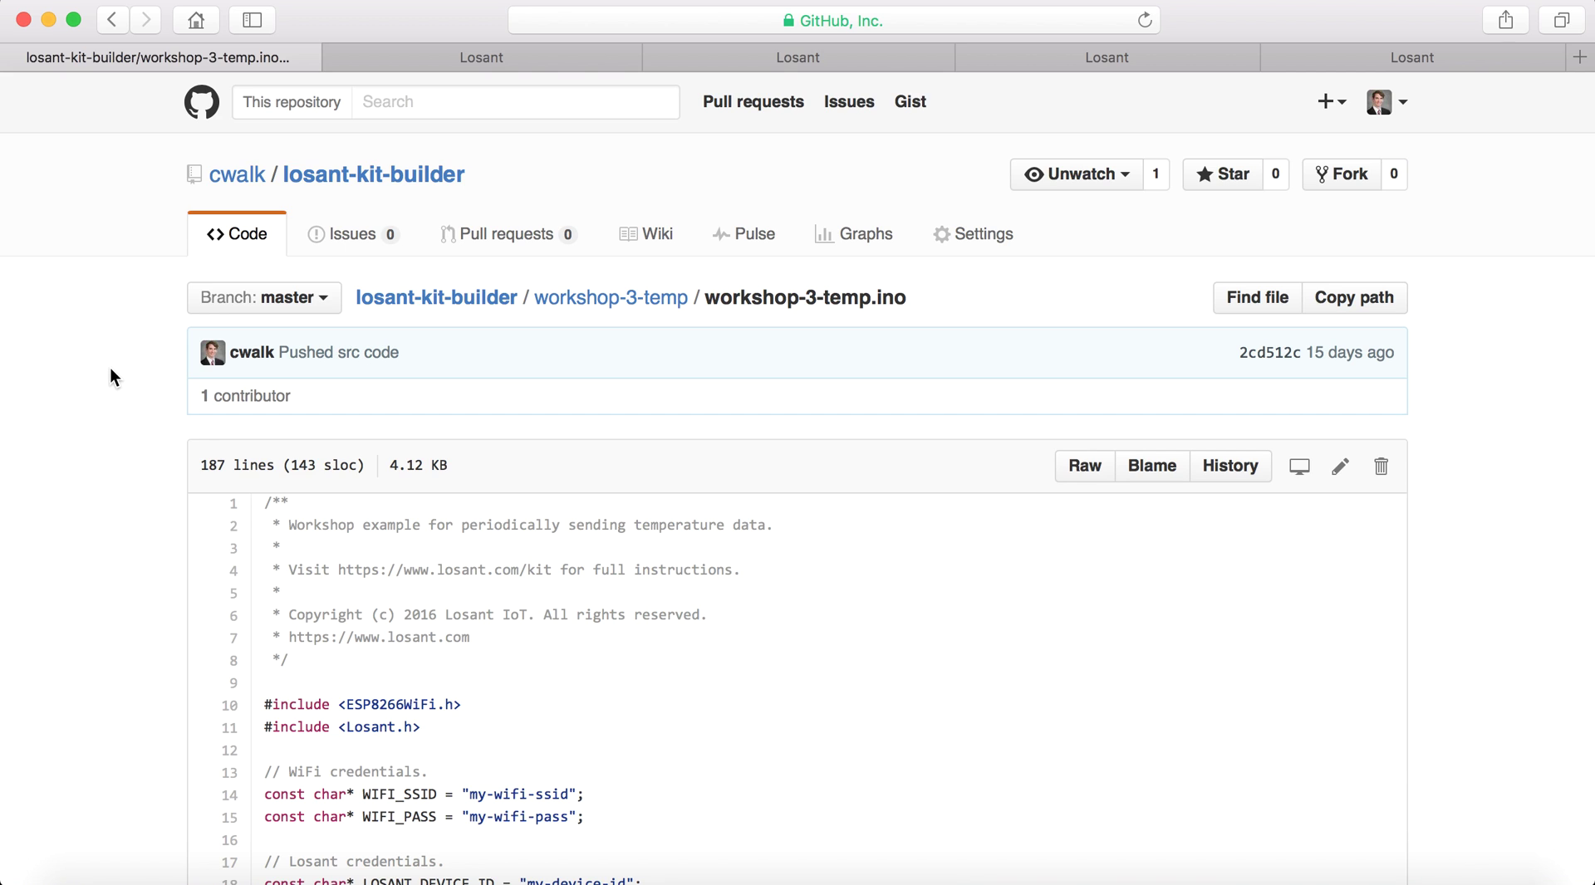
# Highlight the Losant credential values on lines 18–20 of workshop-3-temp.ino
pyautogui.scroll(-5, 111, 367)
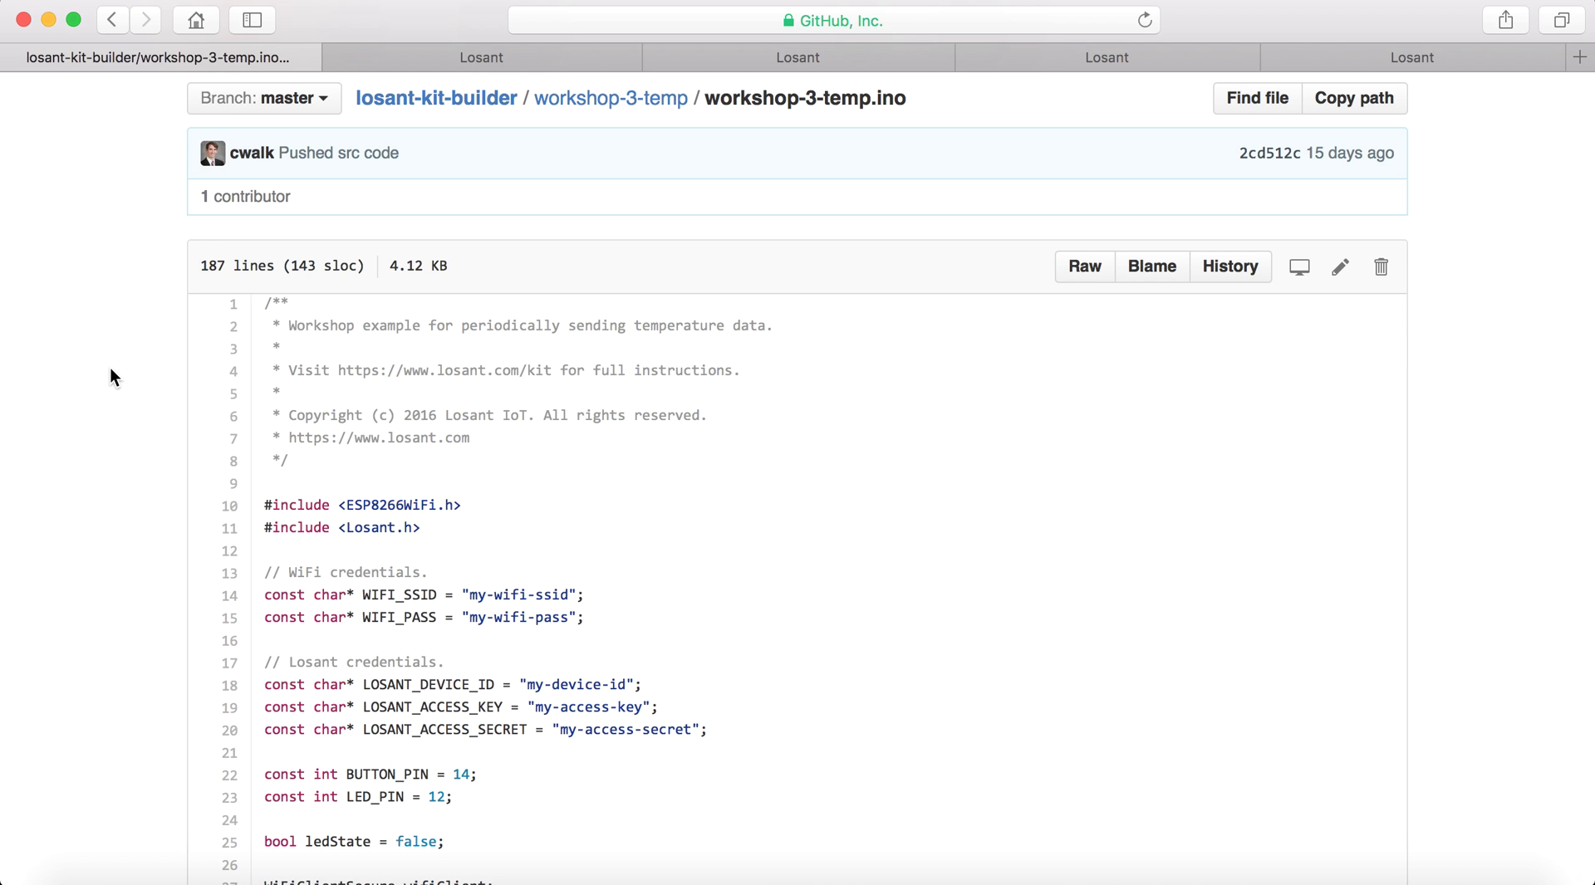
pyautogui.scroll(-4, 111, 373)
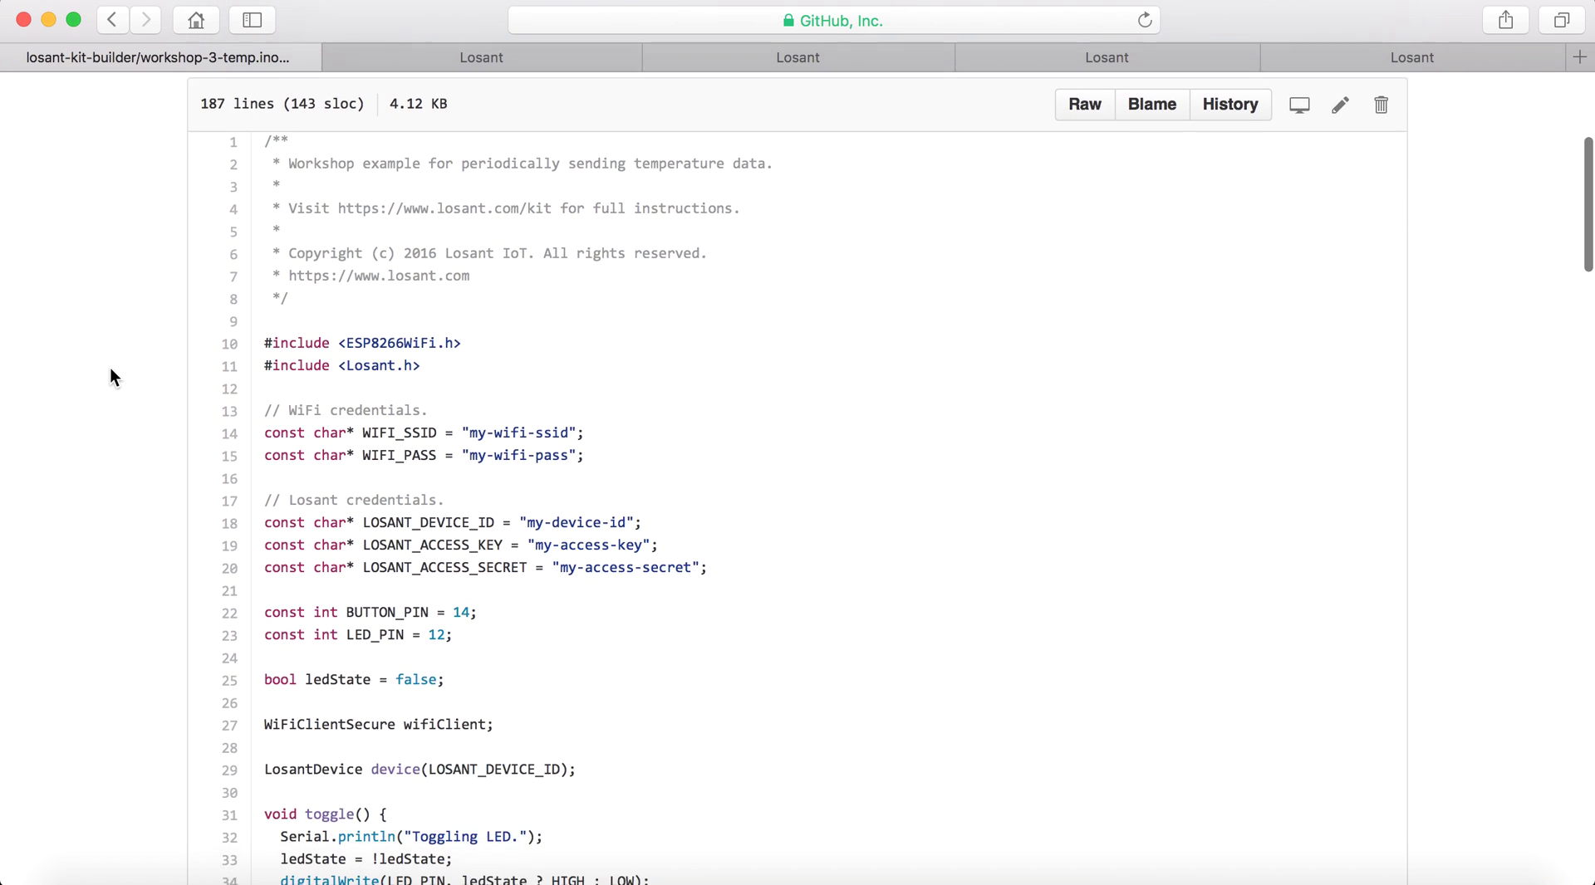
pyautogui.scroll(-7, 111, 373)
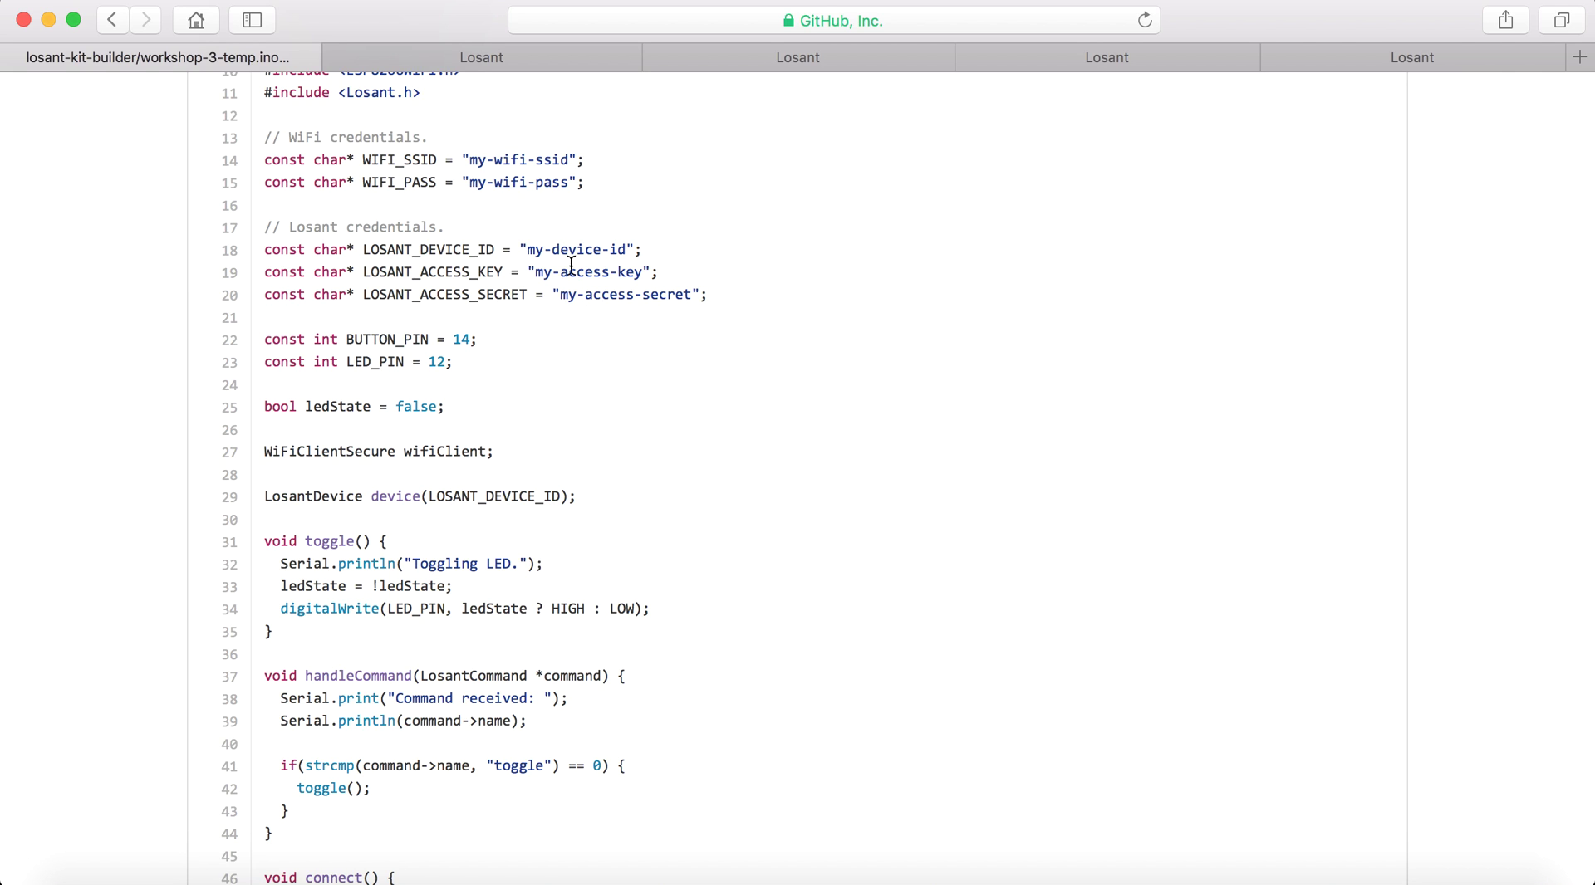
pyautogui.moveTo(712, 295); pyautogui.dragTo(520, 255)
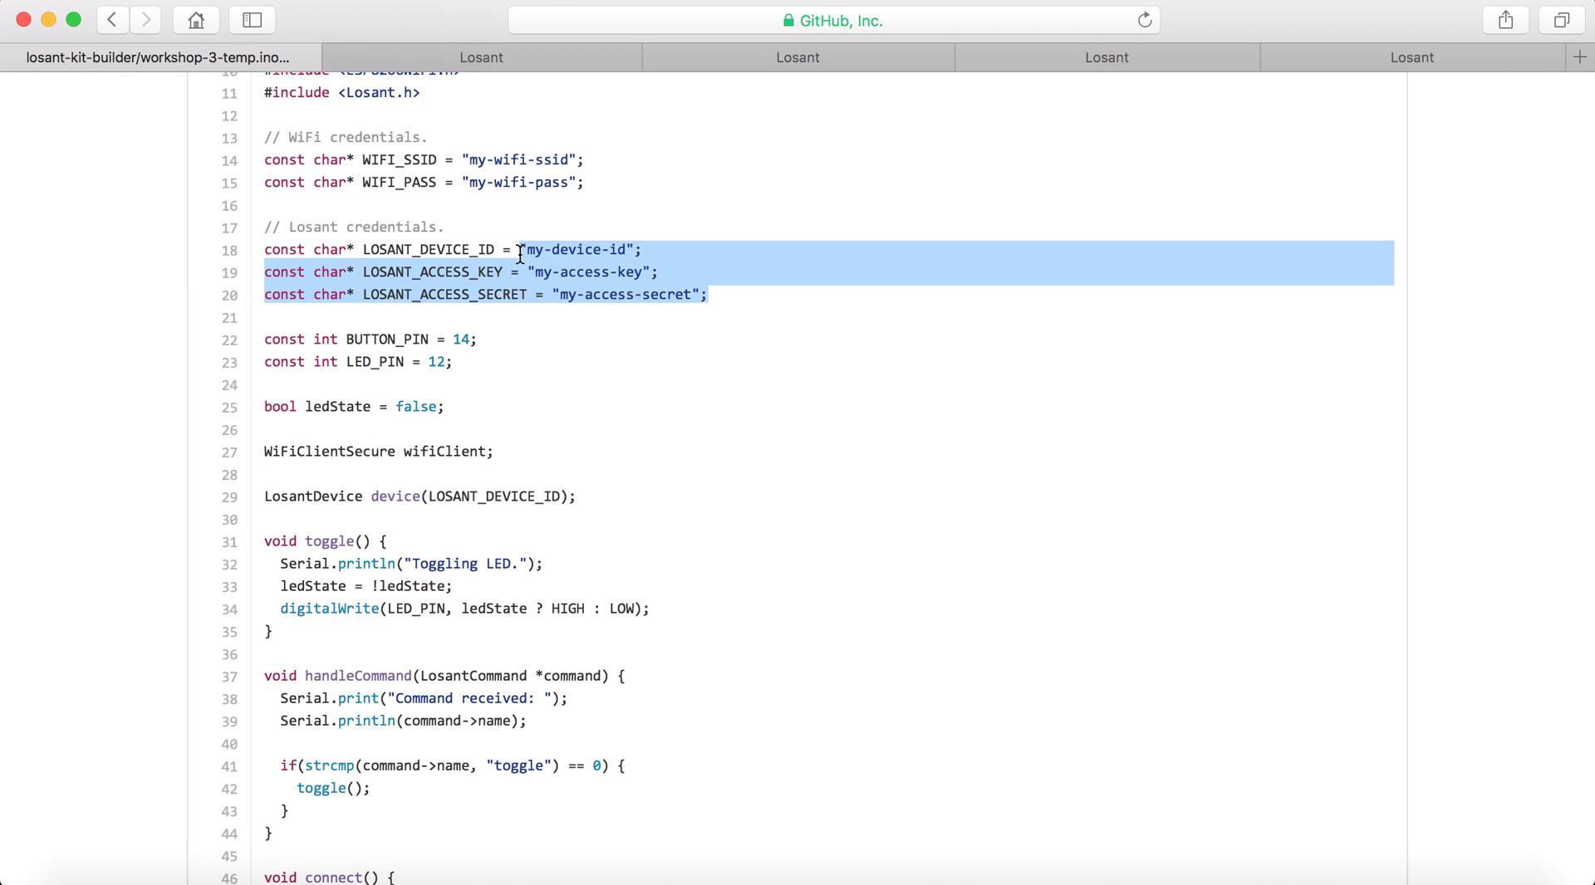
pyautogui.click(520, 251)
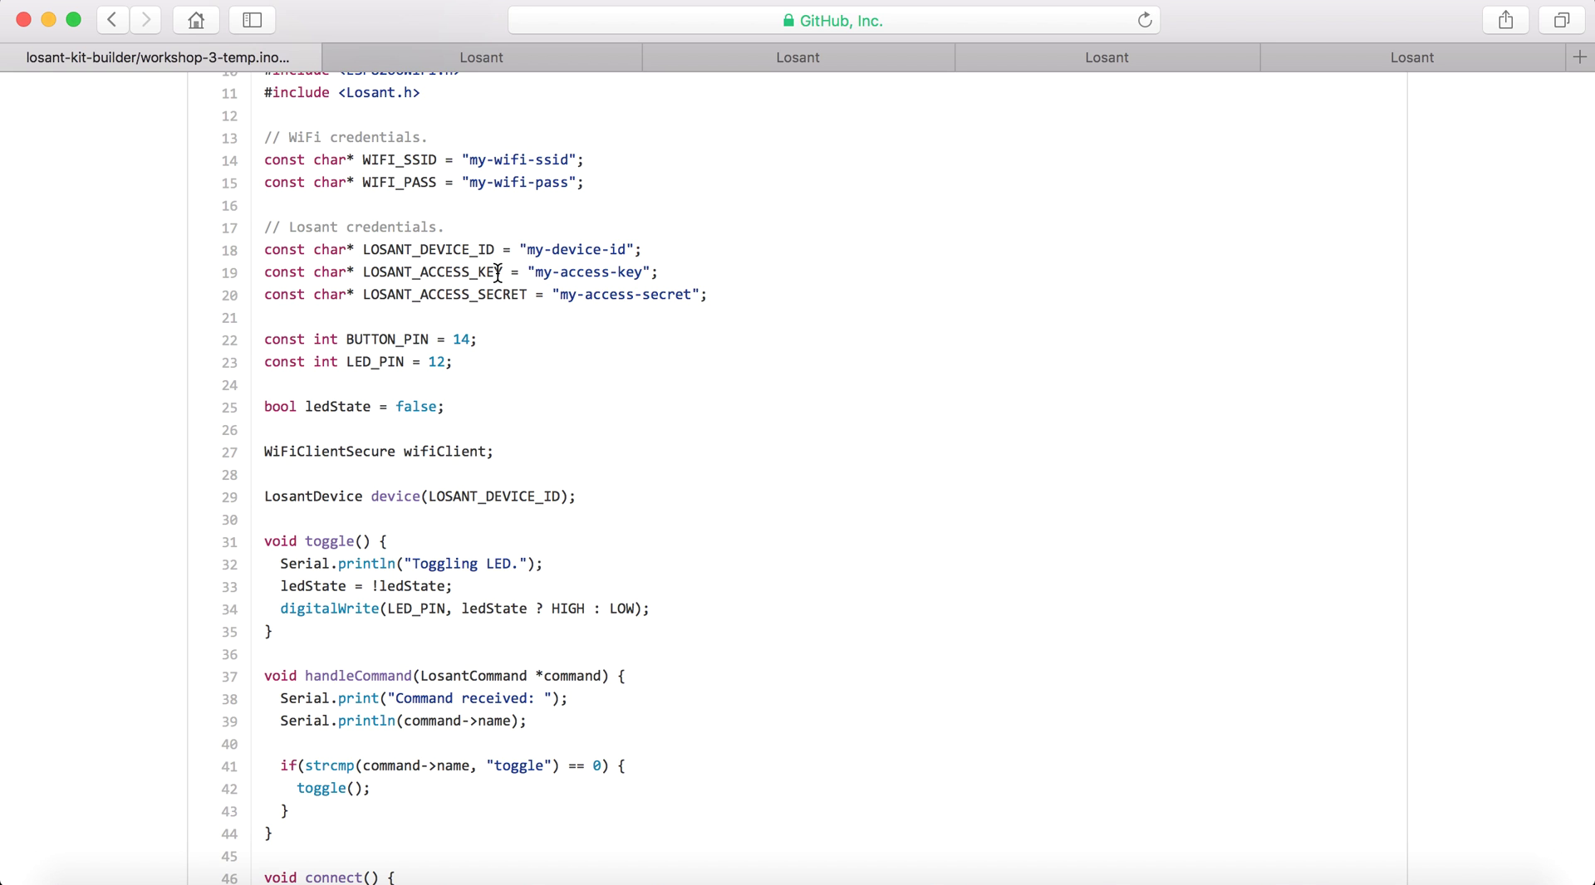
# Highlight the buttonPressed() and reportTemp() function bodies around lines 98–133
pyautogui.scroll(-3, 498, 273)
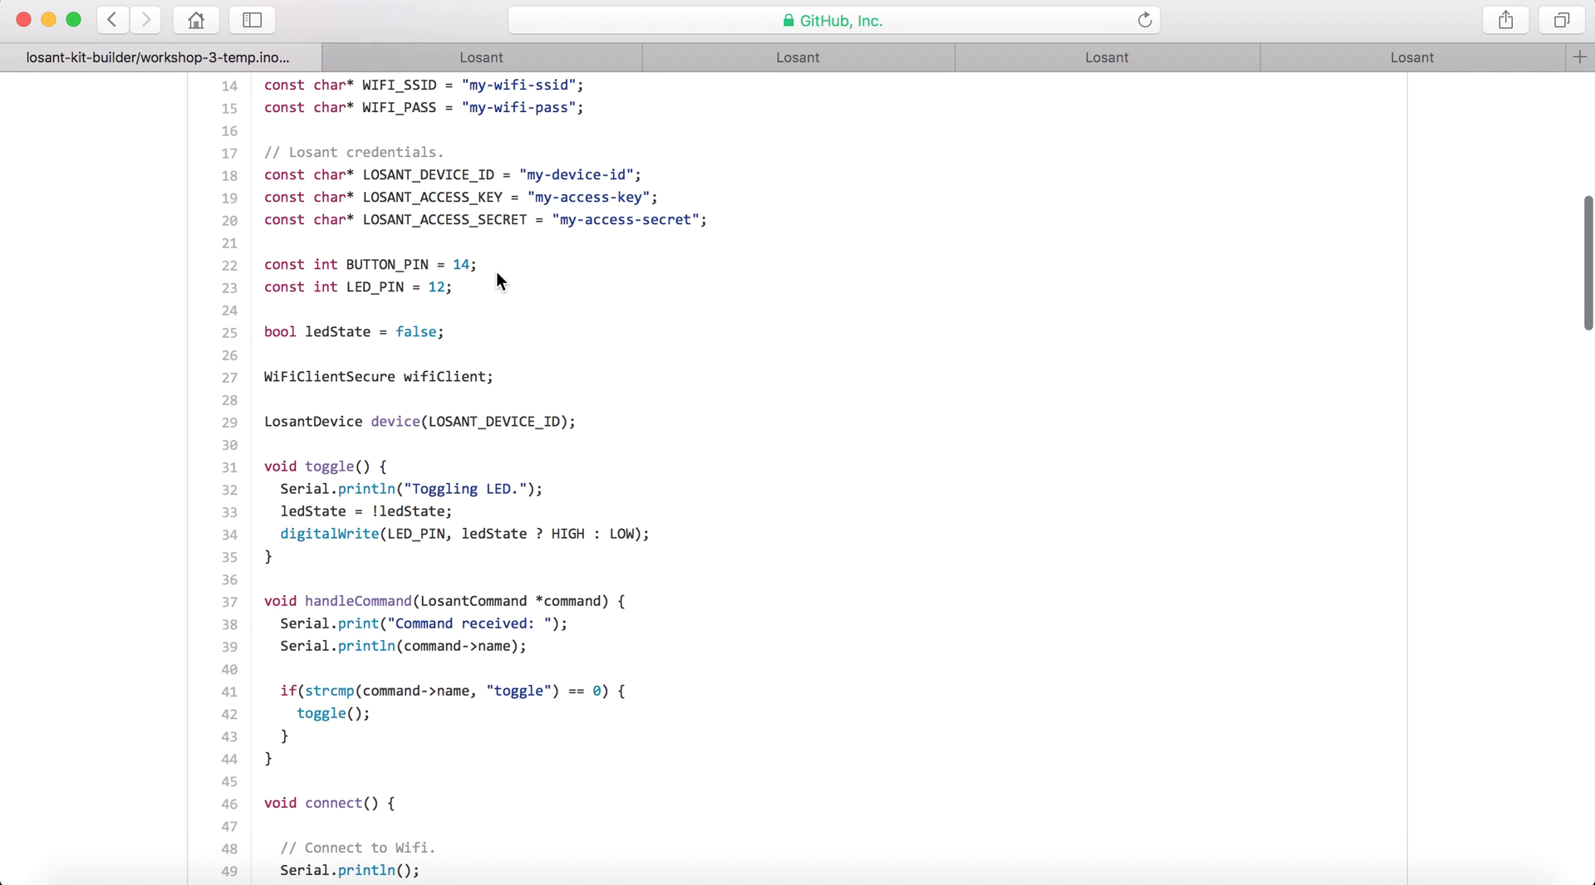
pyautogui.scroll(-10, 496, 271)
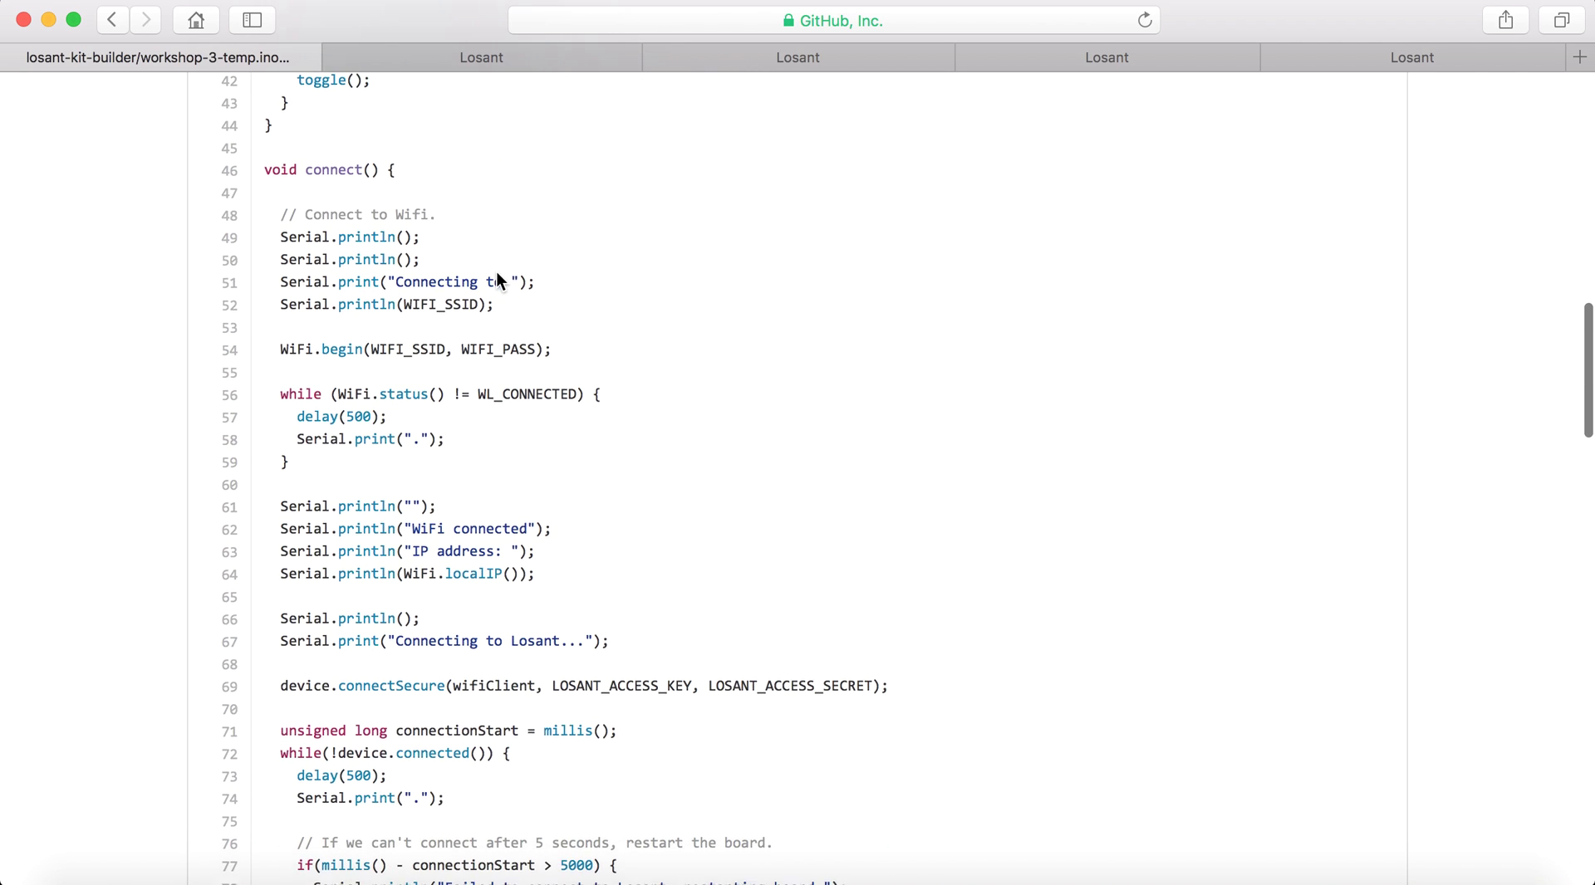
pyautogui.scroll(-6, 497, 272)
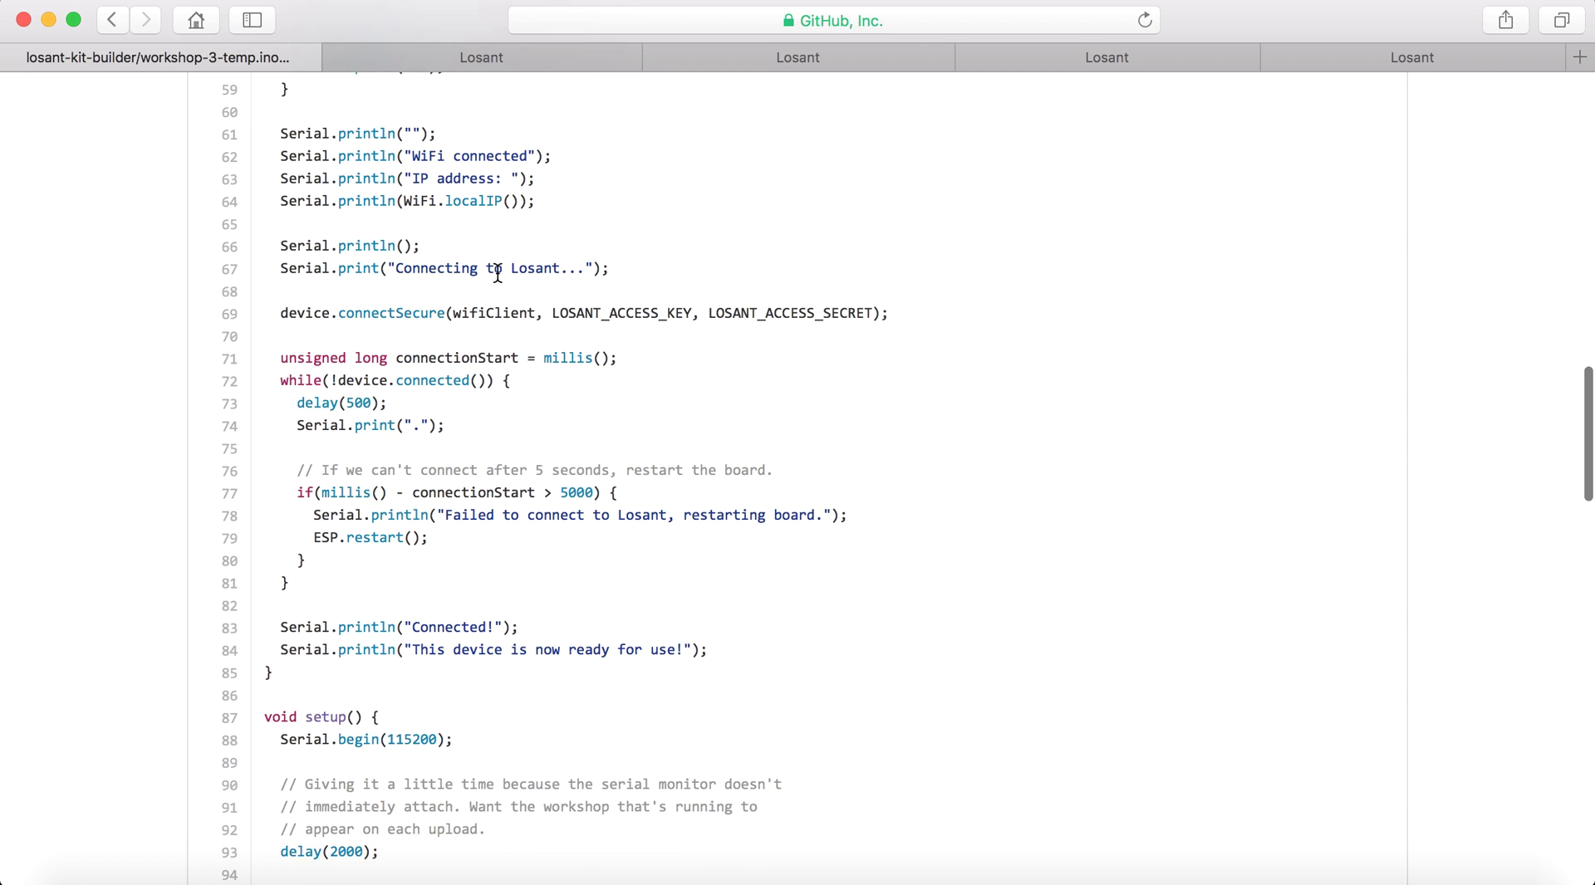
pyautogui.scroll(-3, 496, 272)
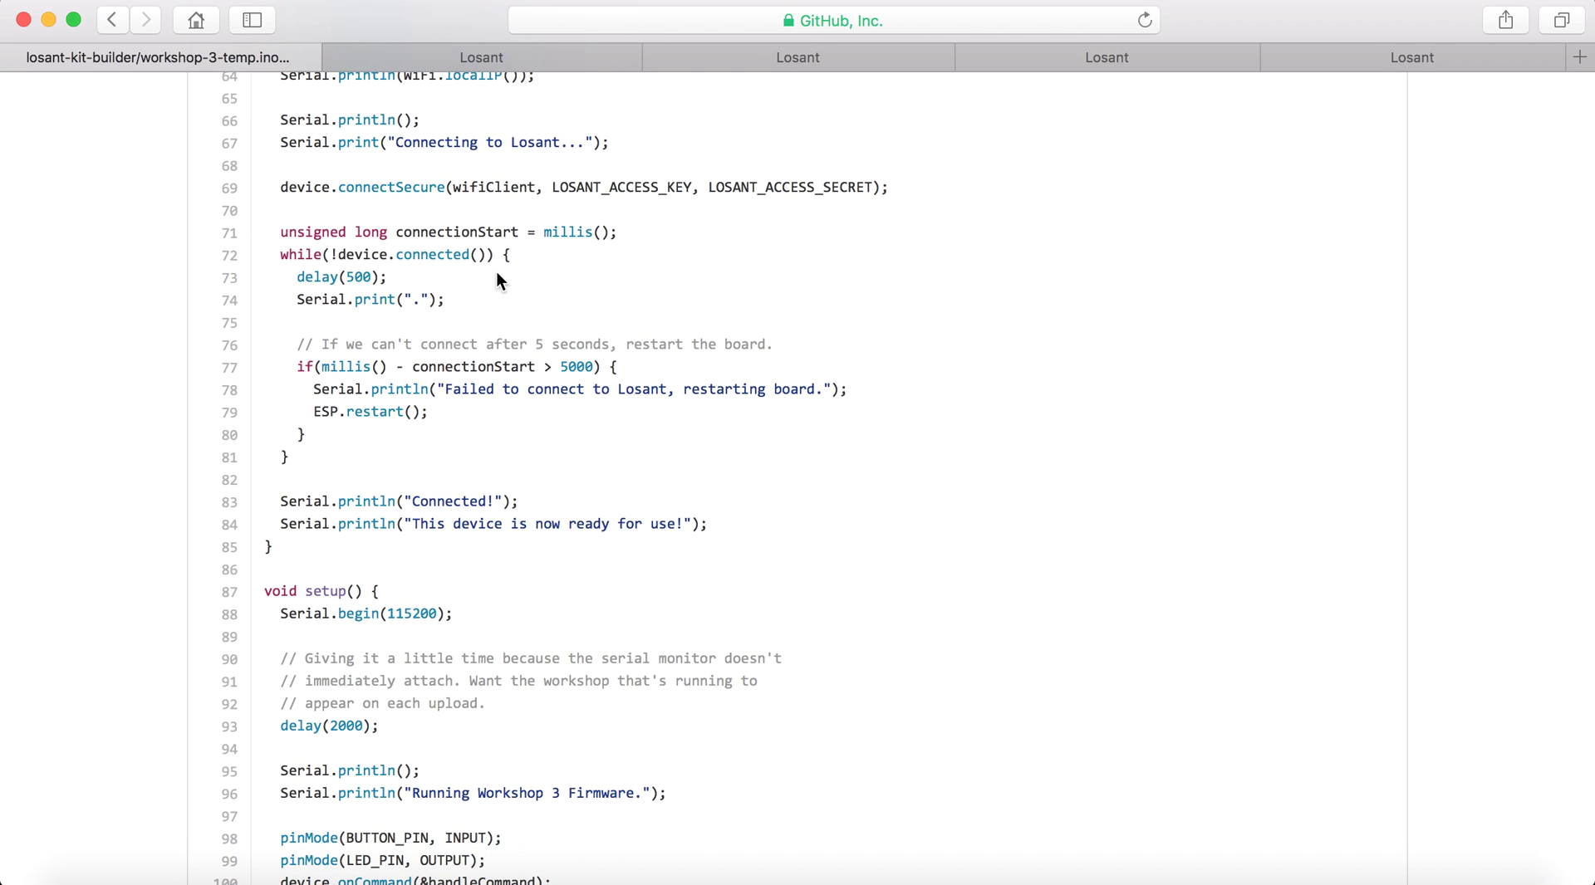
pyautogui.scroll(-5, 496, 280)
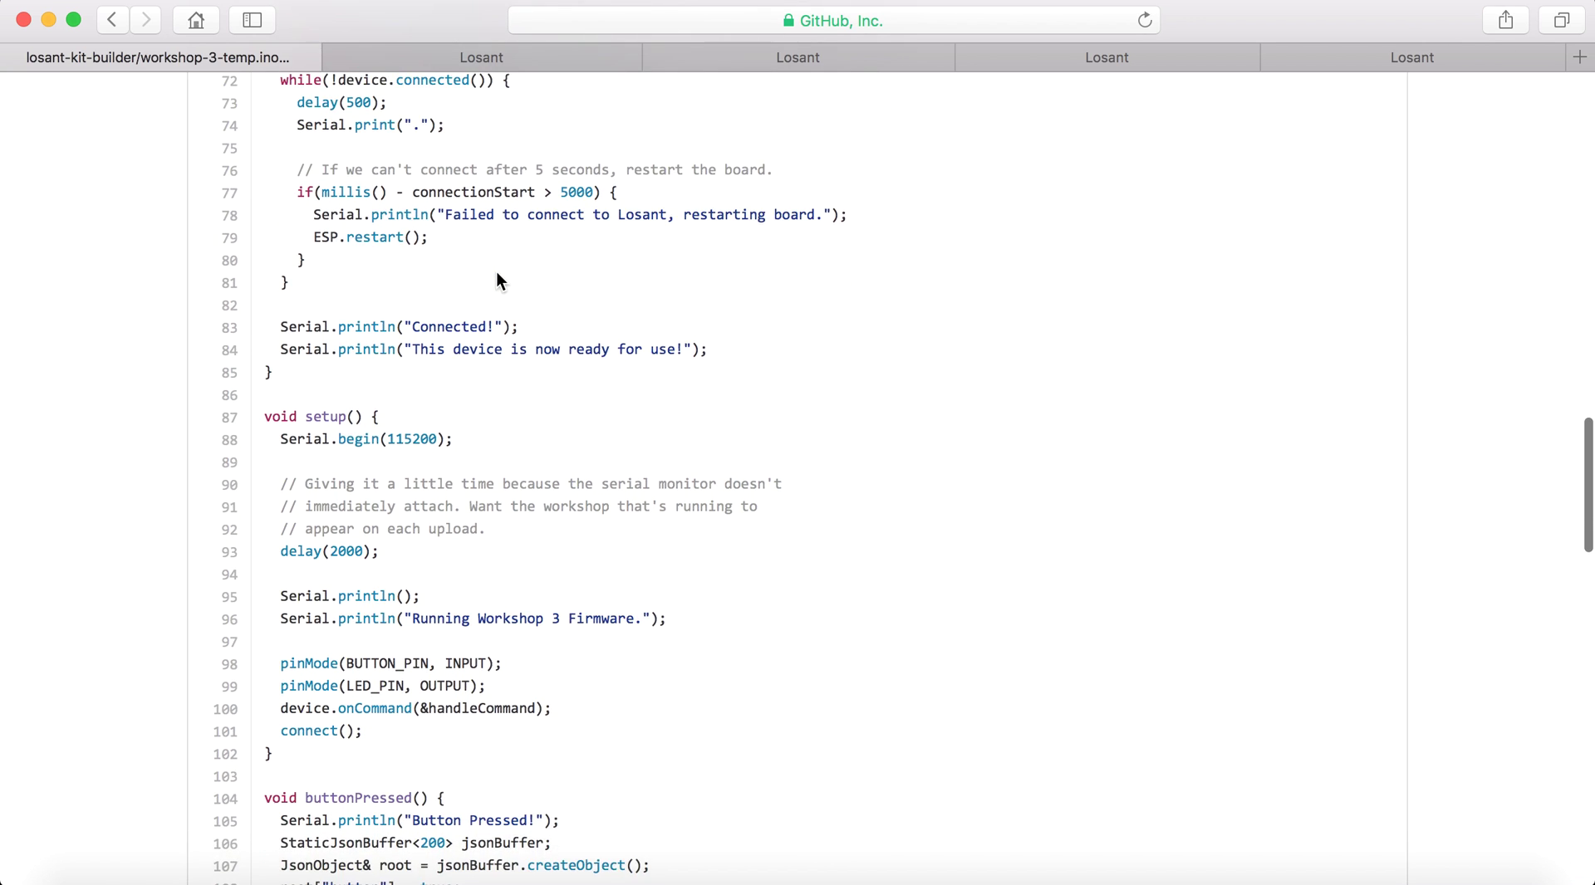
pyautogui.scroll(-6, 497, 274)
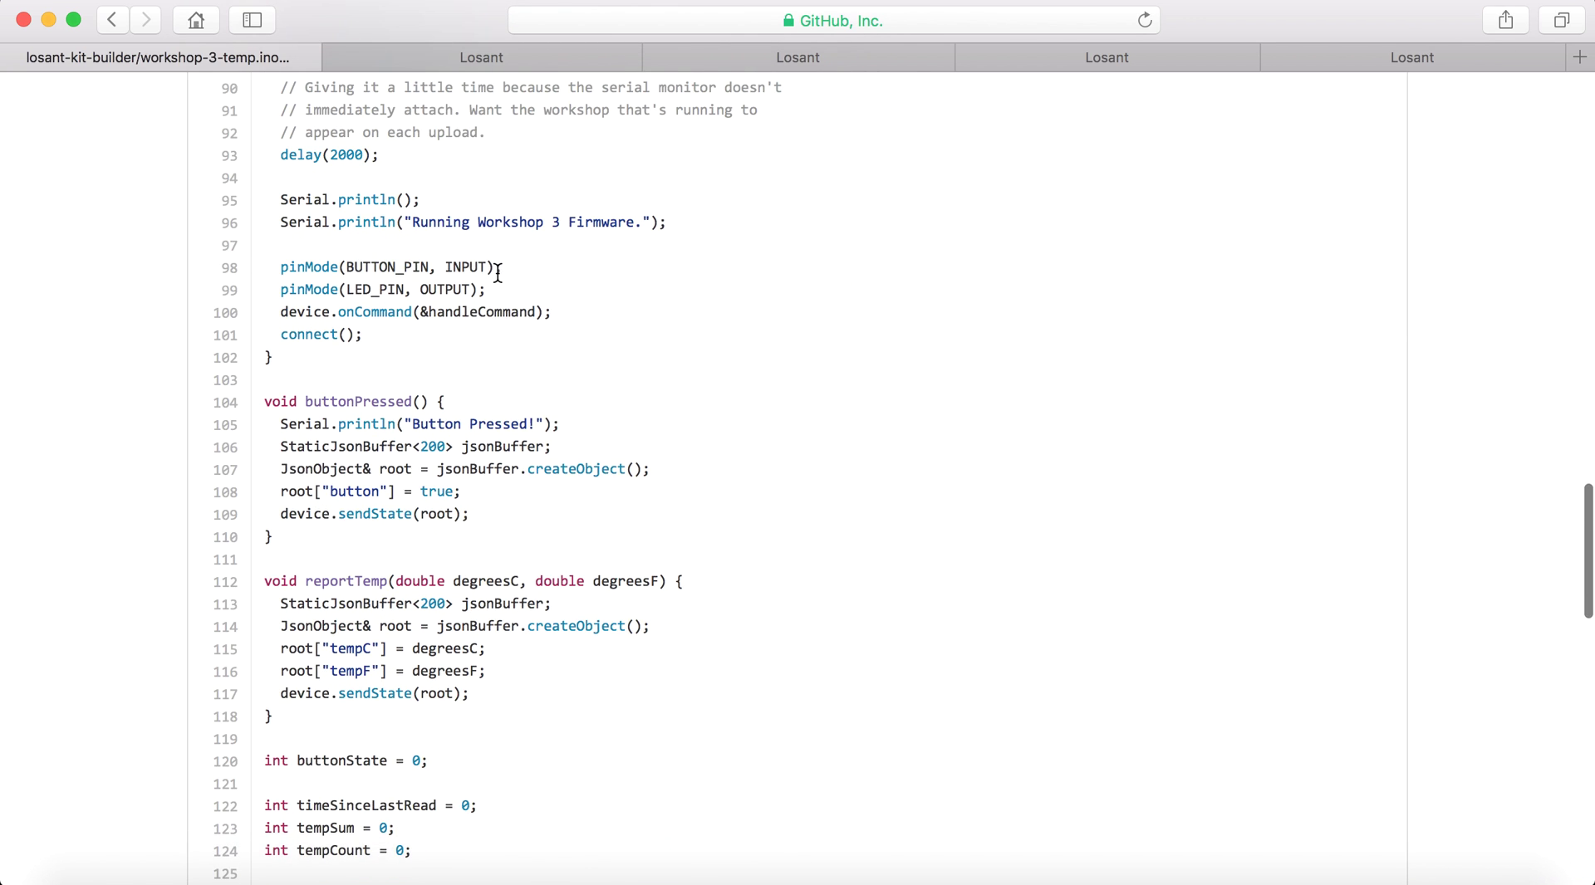
pyautogui.scroll(-2, 497, 280)
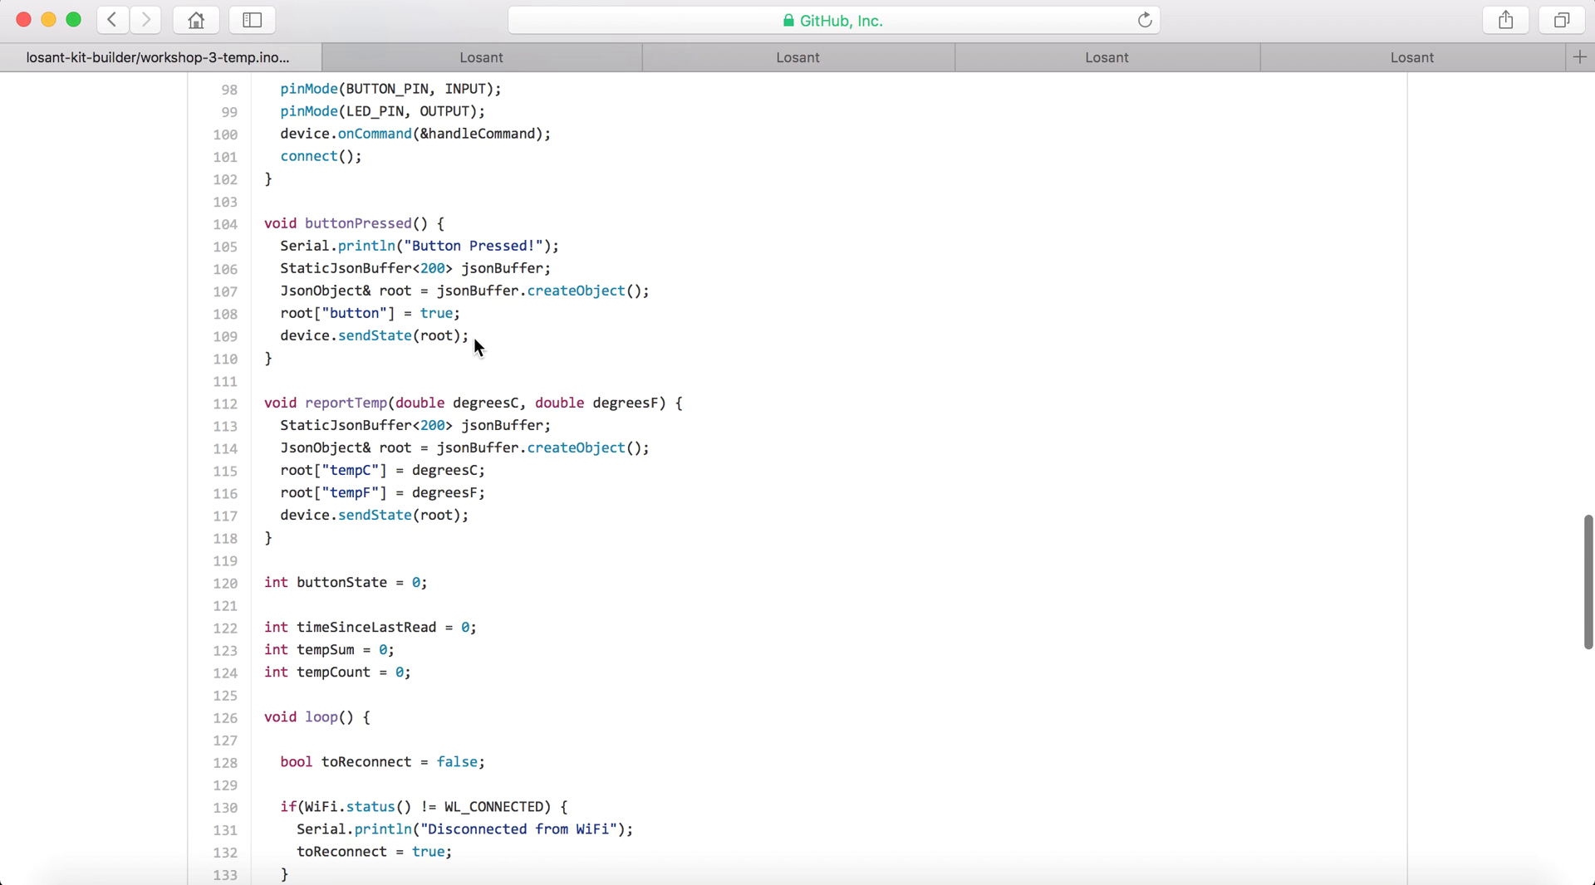
pyautogui.moveTo(472, 337); pyautogui.dragTo(280, 246)
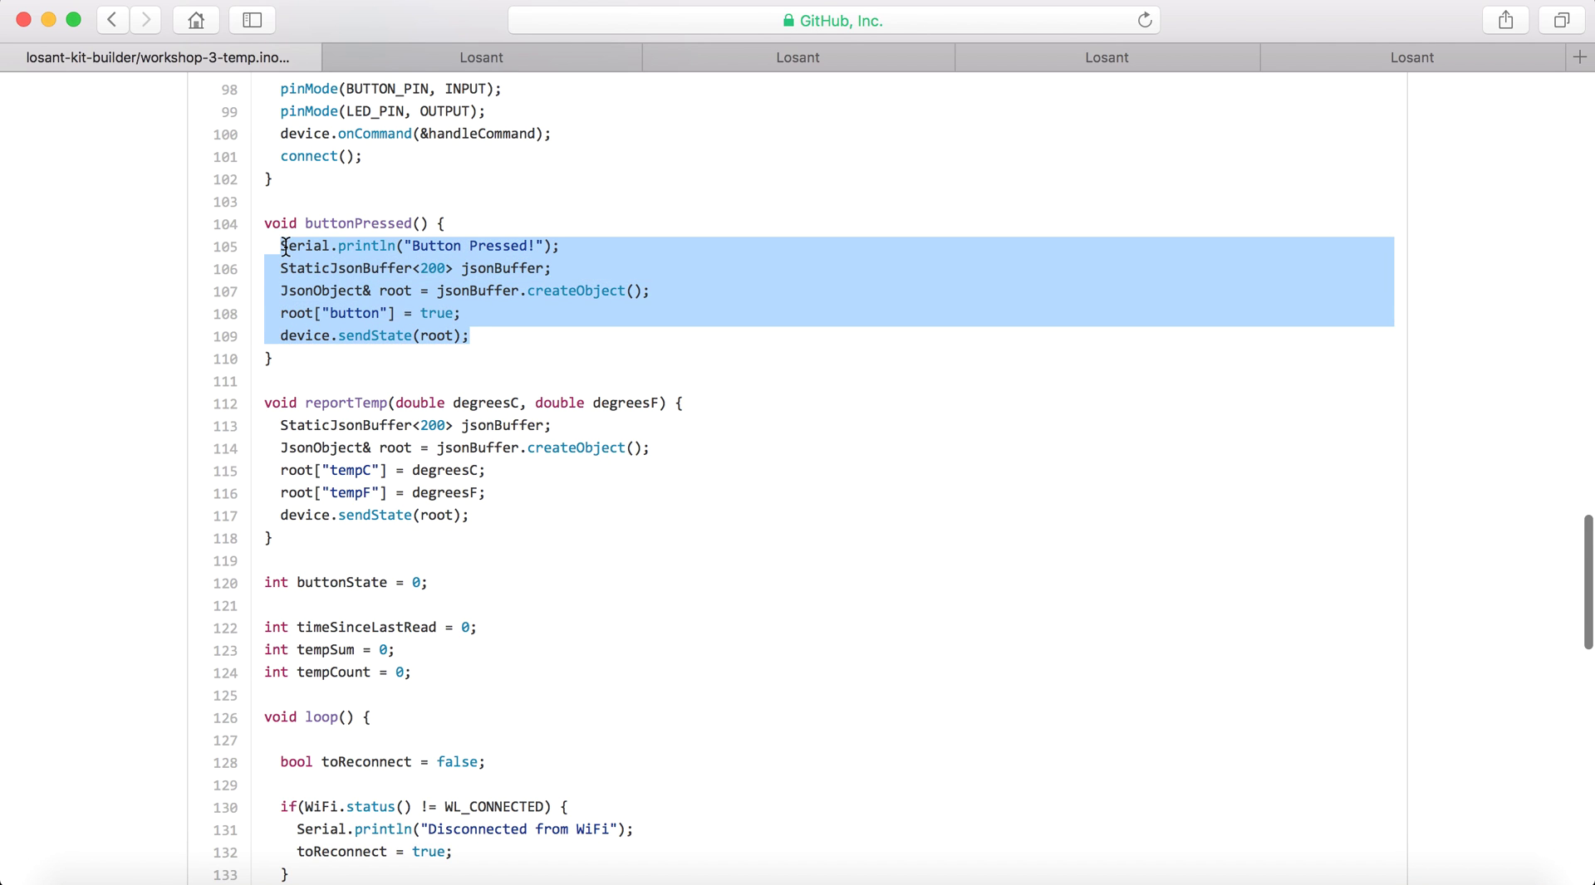
pyautogui.click(473, 336)
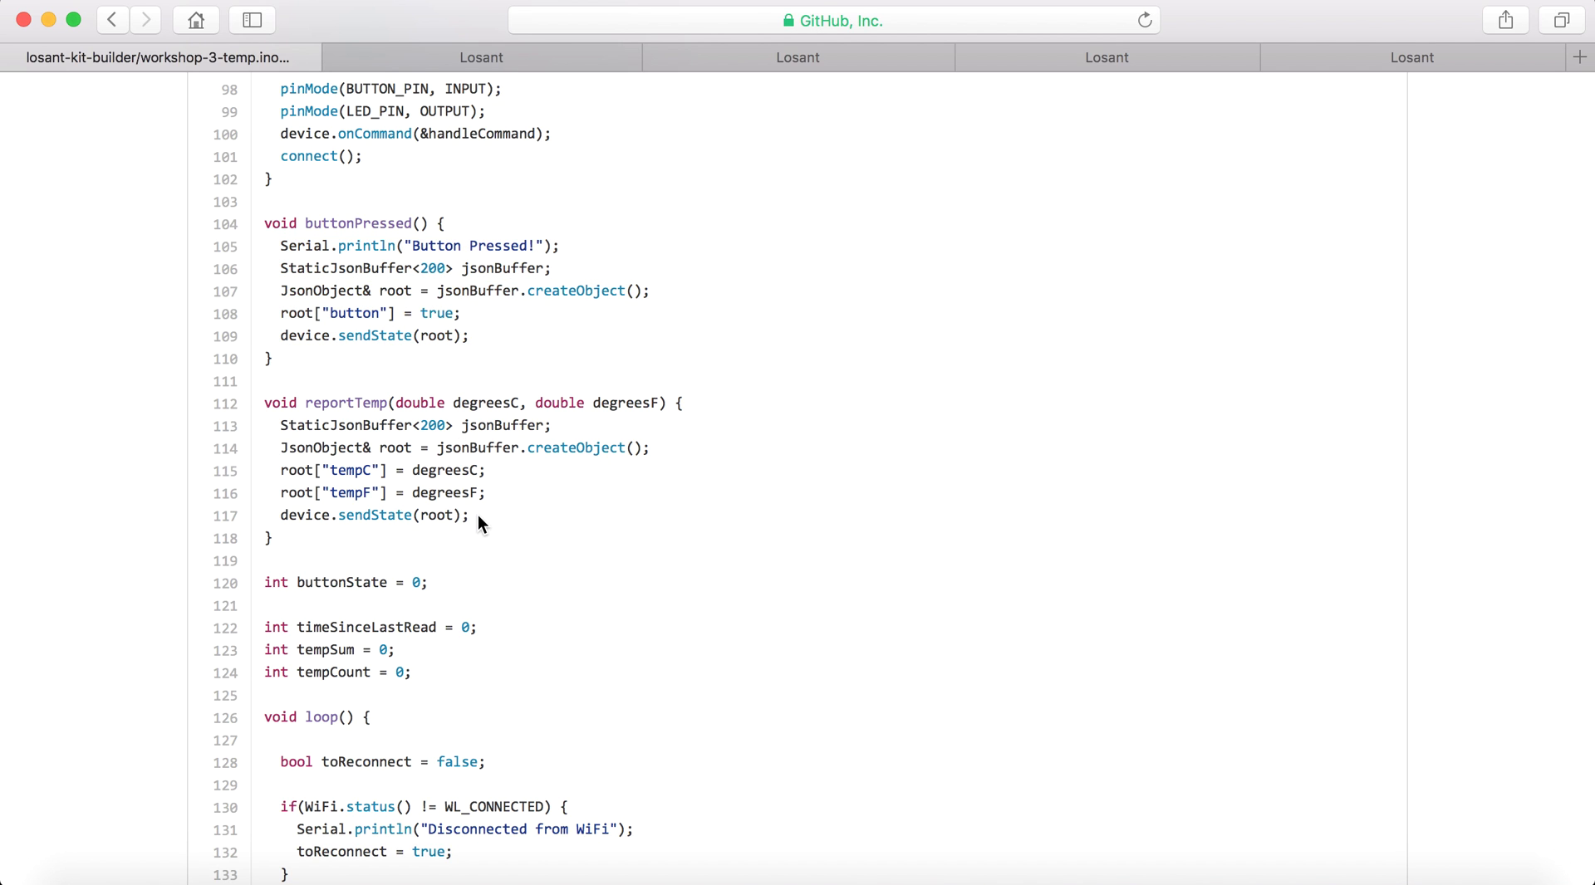
pyautogui.moveTo(477, 517); pyautogui.dragTo(281, 427)
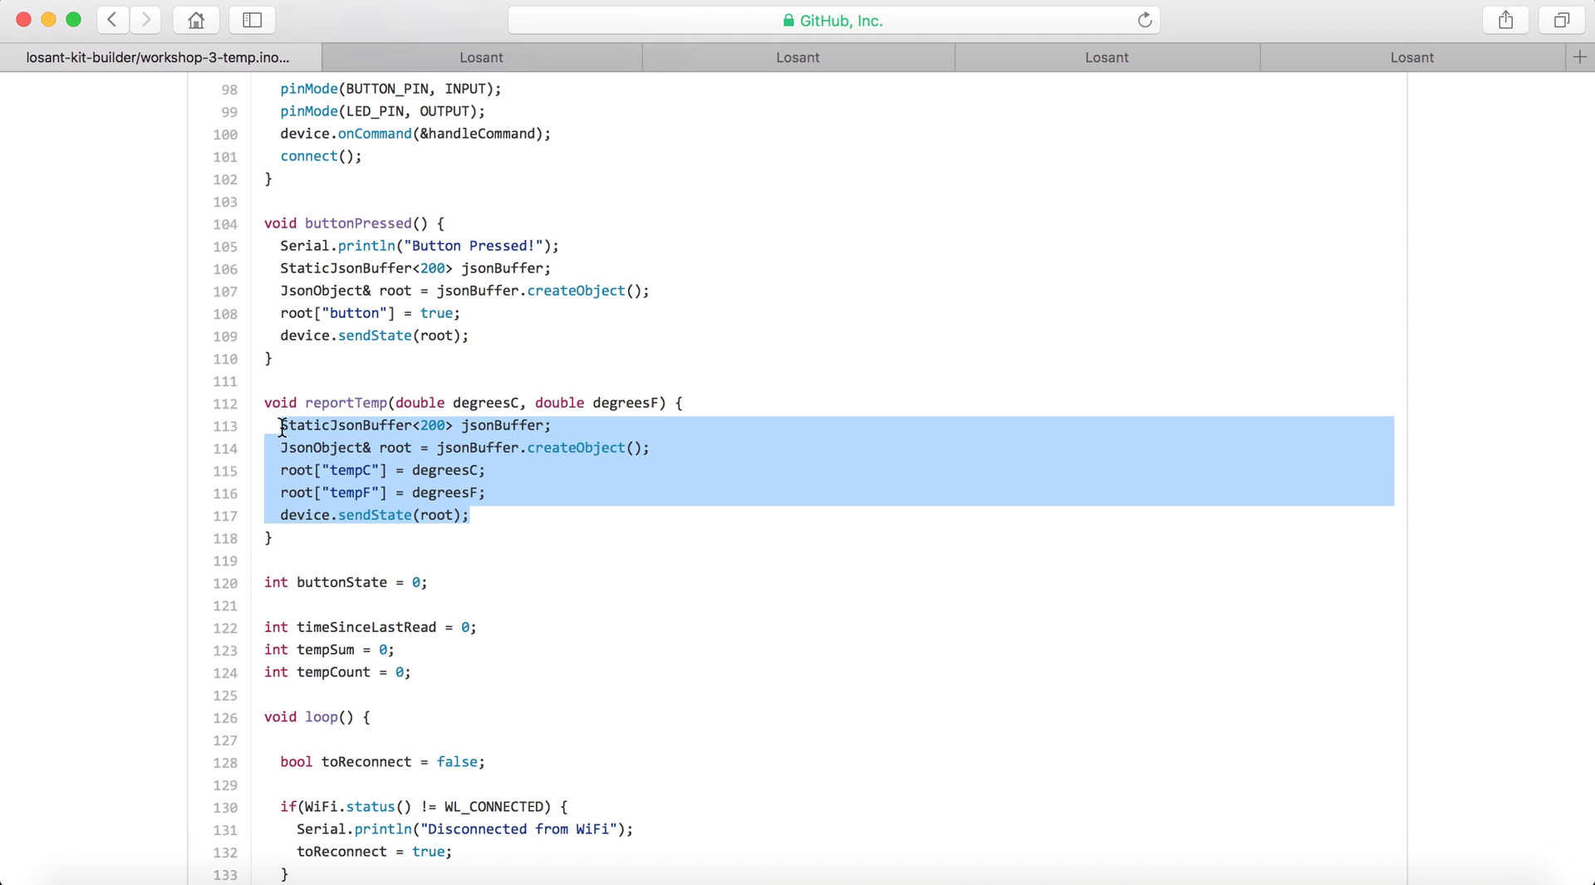
pyautogui.click(485, 501)
pyautogui.hotkey('ctrl', 'Up')
pyautogui.click(220, 538)
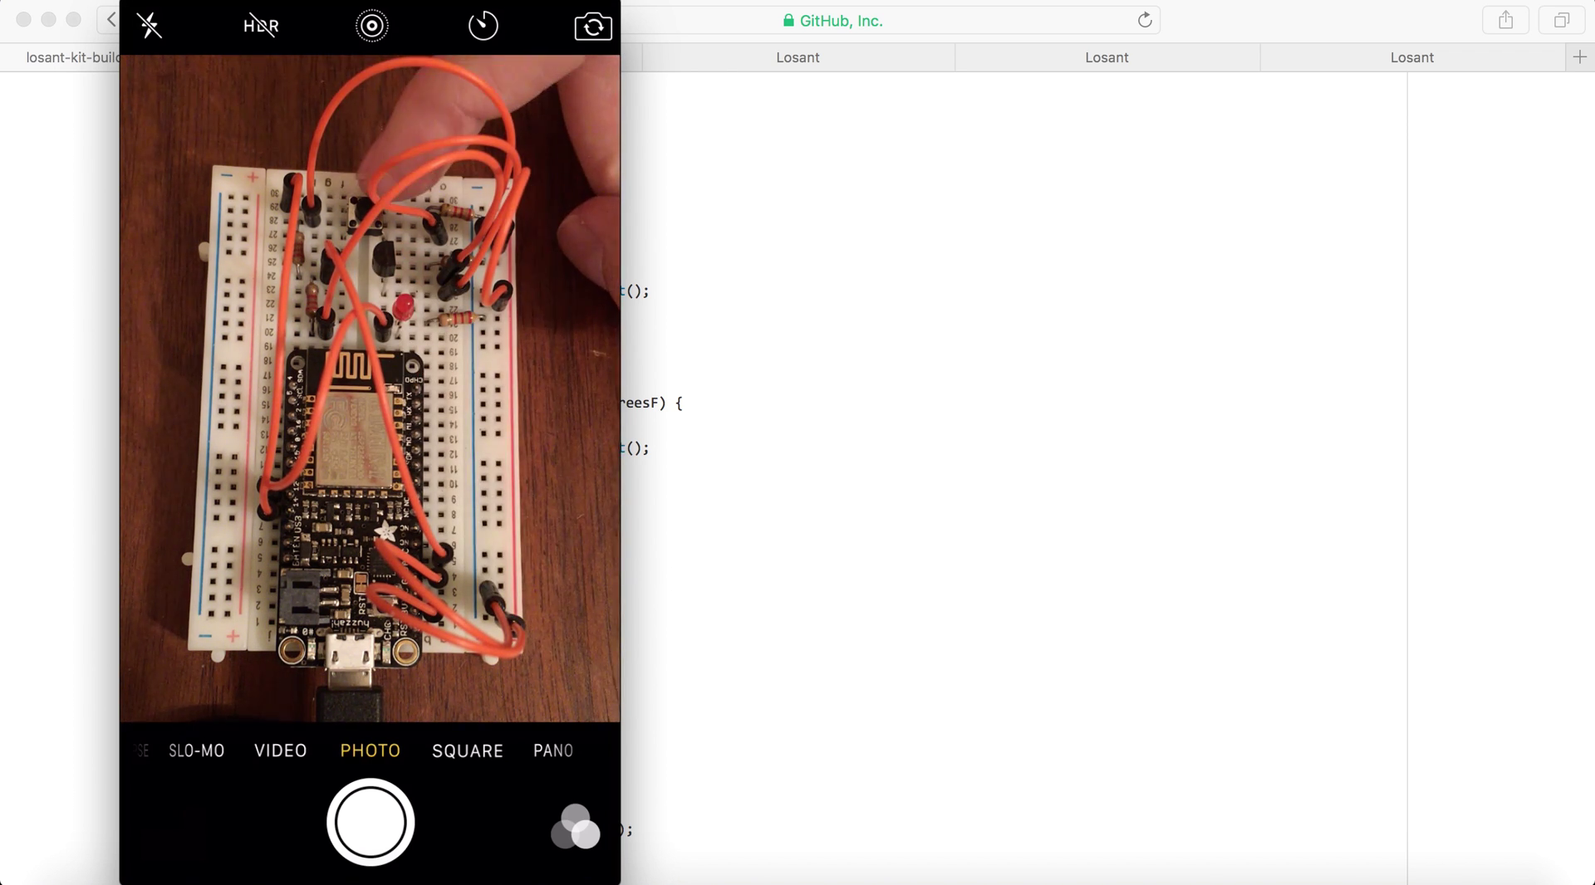
pyautogui.hotkey('ctrl', 'Up')
pyautogui.click(531, 389)
# Highlight code lines 105–117, then close the GitHub tab to reach the Builder Kit application page
pyautogui.scroll(-5, 449, 368)
pyautogui.scroll(2, 299, 258)
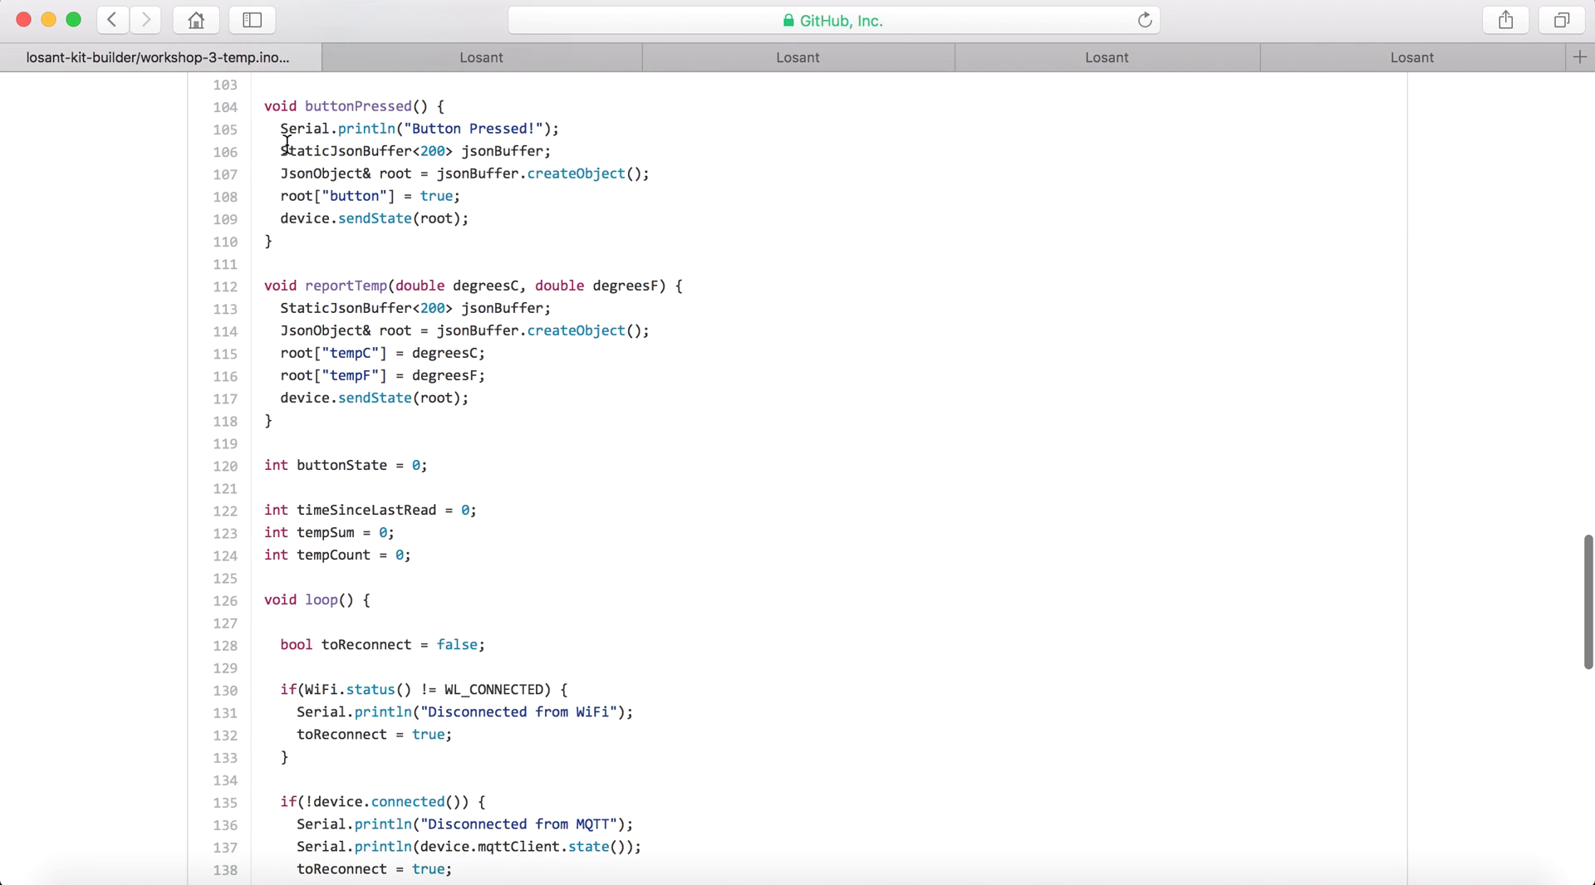
pyautogui.moveTo(281, 126); pyautogui.dragTo(492, 409)
pyautogui.scroll(-3, 492, 408)
pyautogui.click(490, 440)
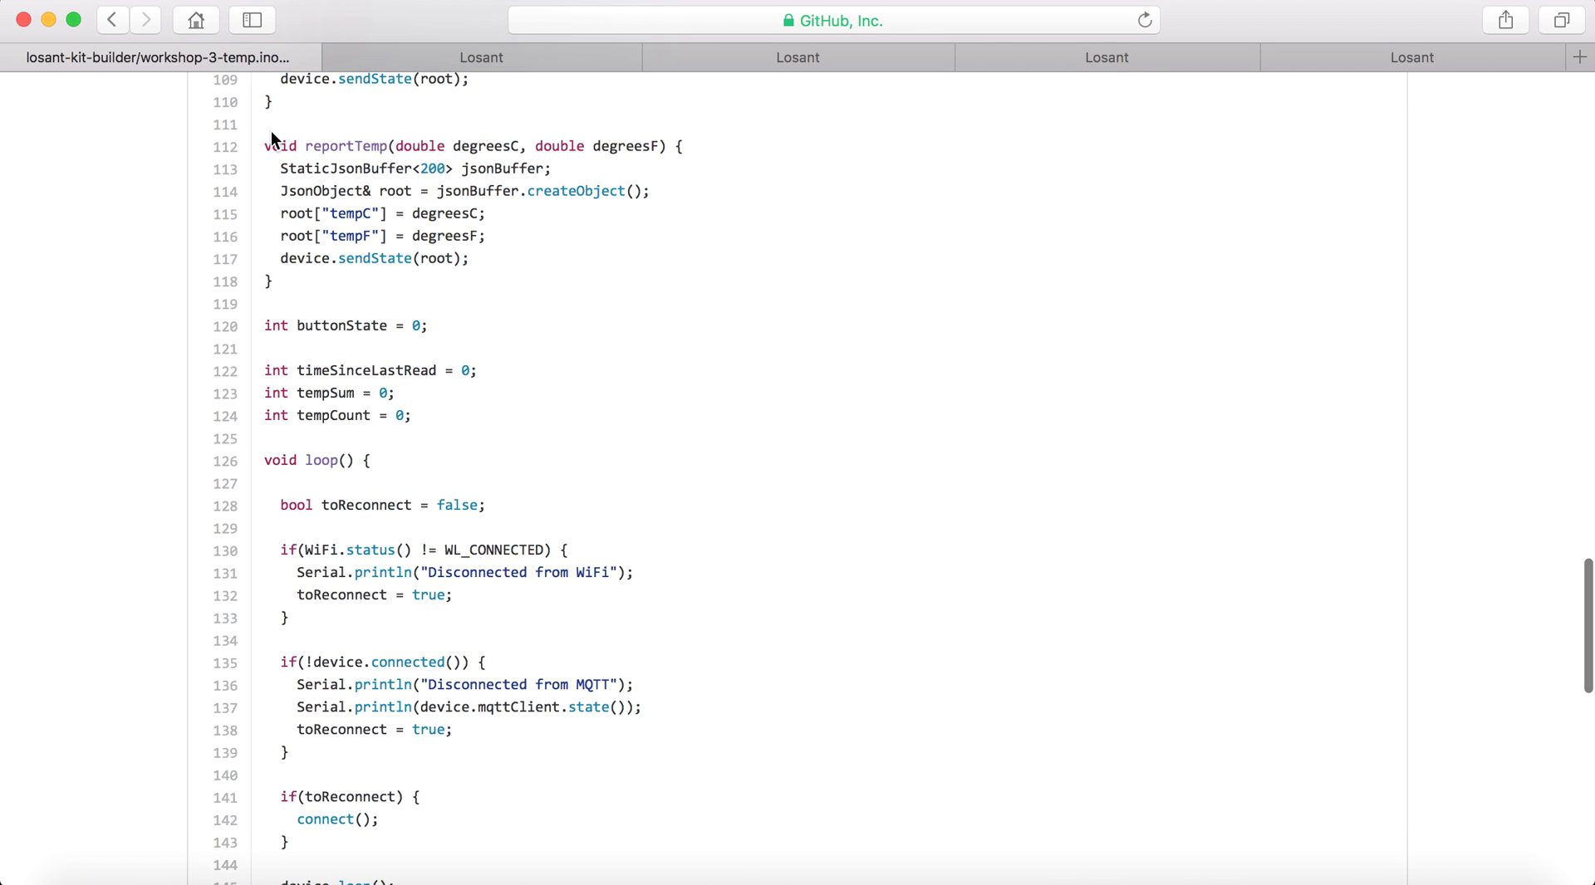
pyautogui.click(18, 60)
pyautogui.scroll(1, 442, 415)
pyautogui.scroll(3, 442, 411)
pyautogui.scroll(-1, 450, 532)
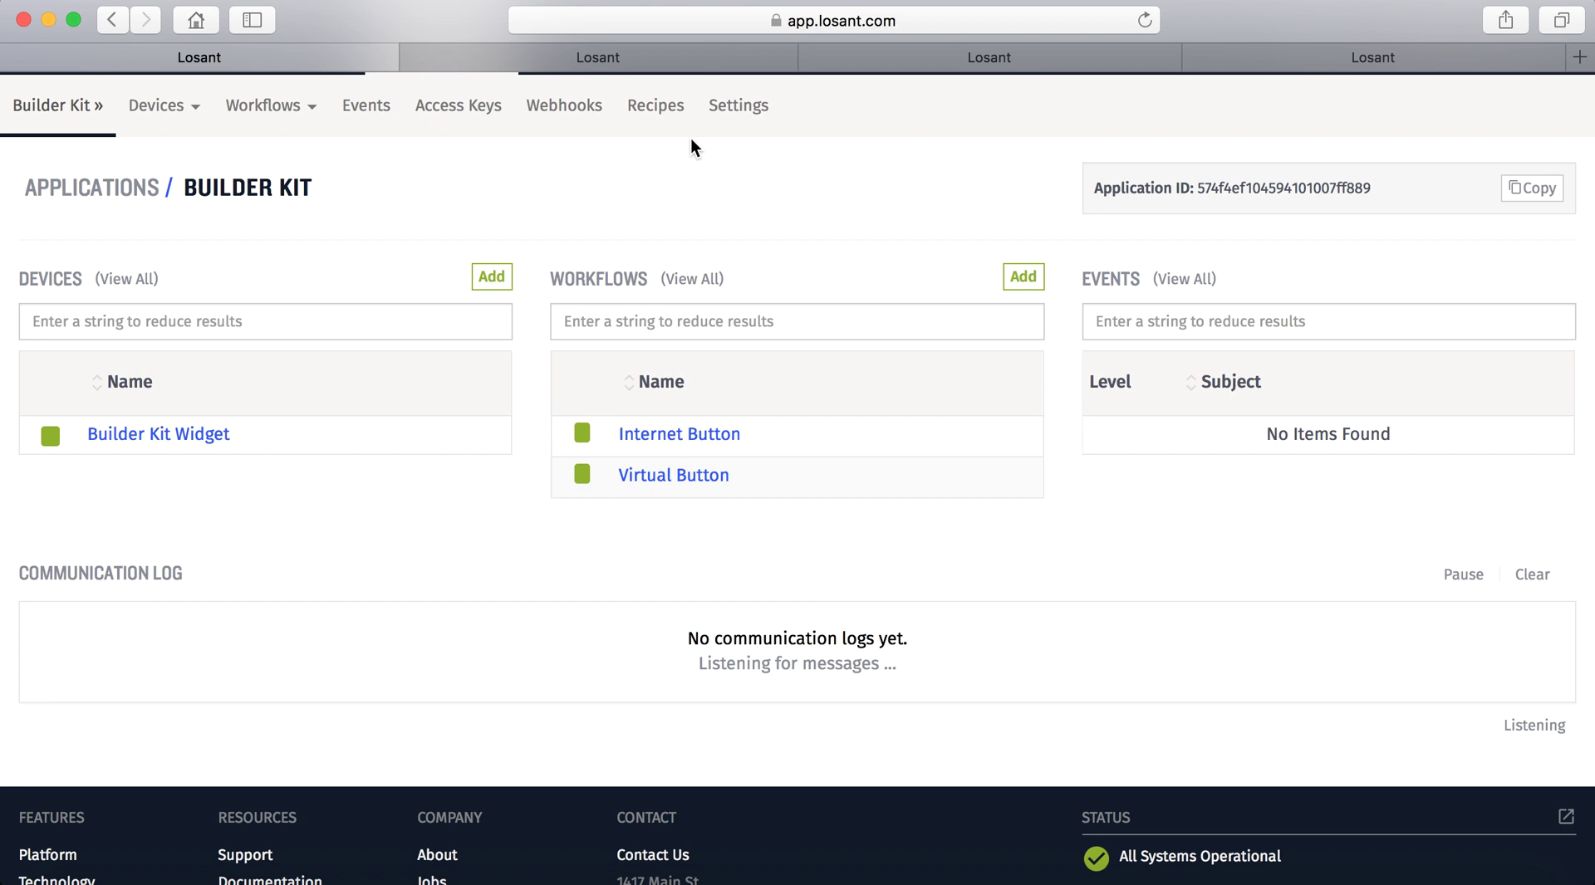
# View the Kit Dashboard's temperature gauge and Temperature over Time chart
pyautogui.click(610, 57)
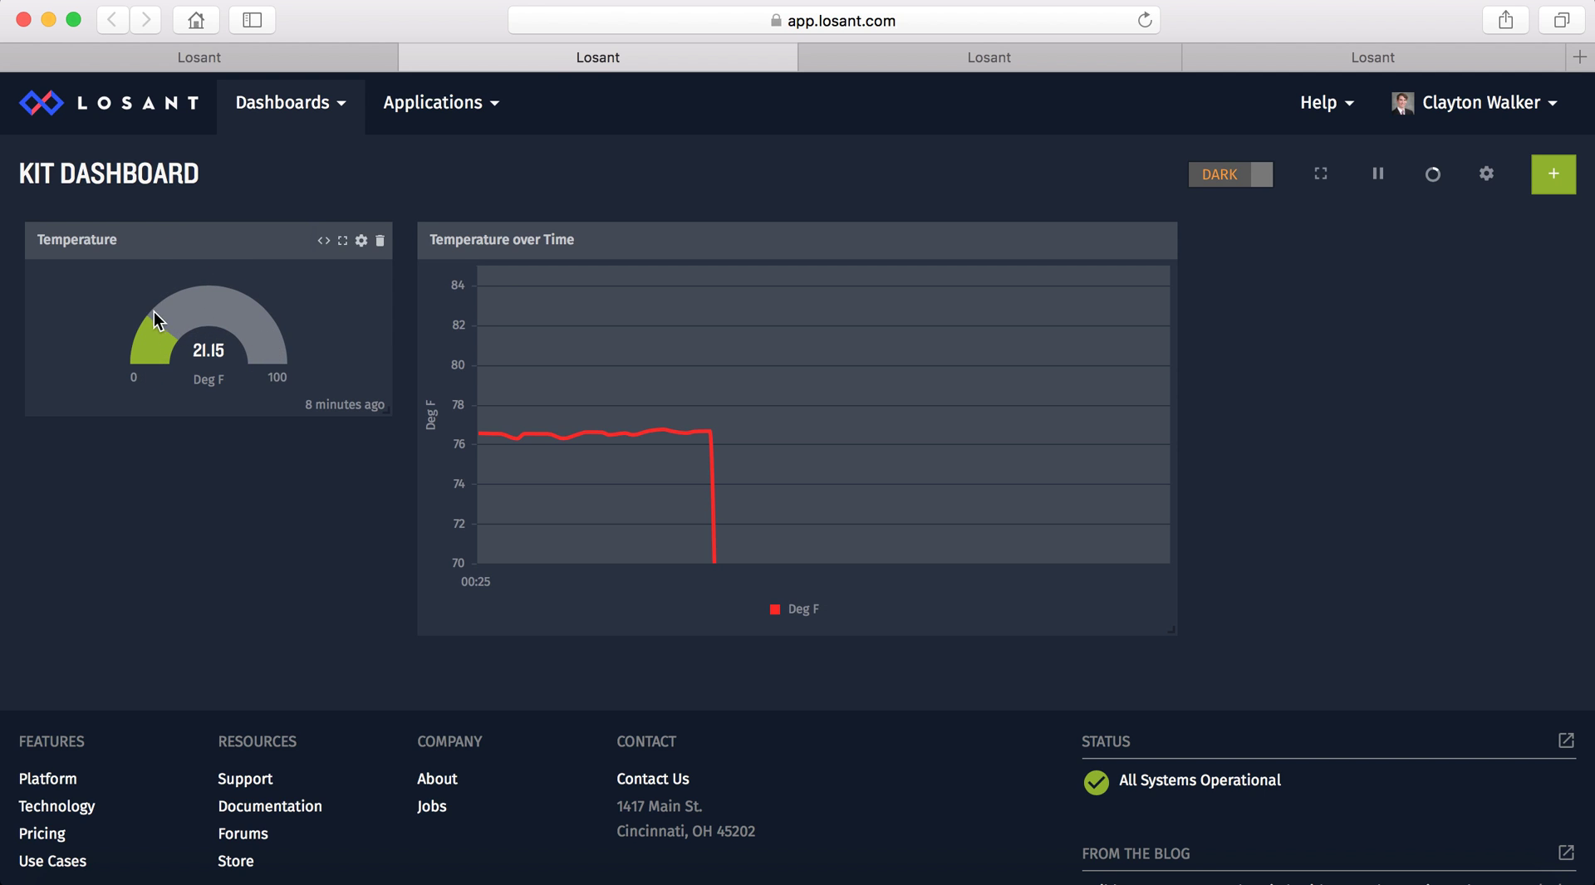
pyautogui.moveTo(693, 466)
pyautogui.click(983, 65)
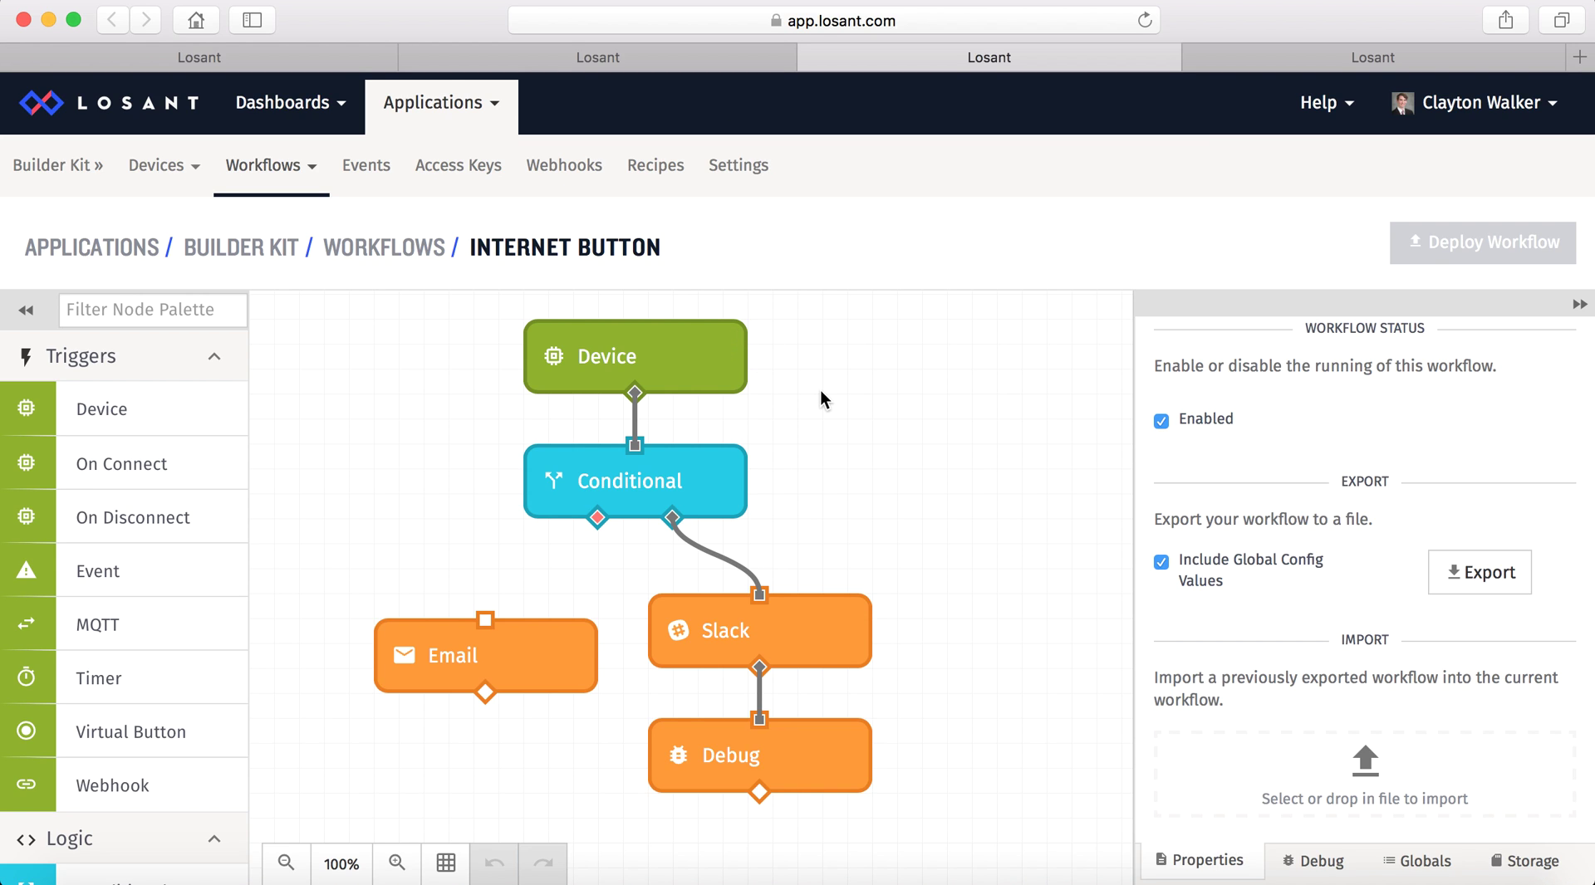
# View the Virtual Button workflow, then return to the Builder Kit application overview
pyautogui.click(1272, 56)
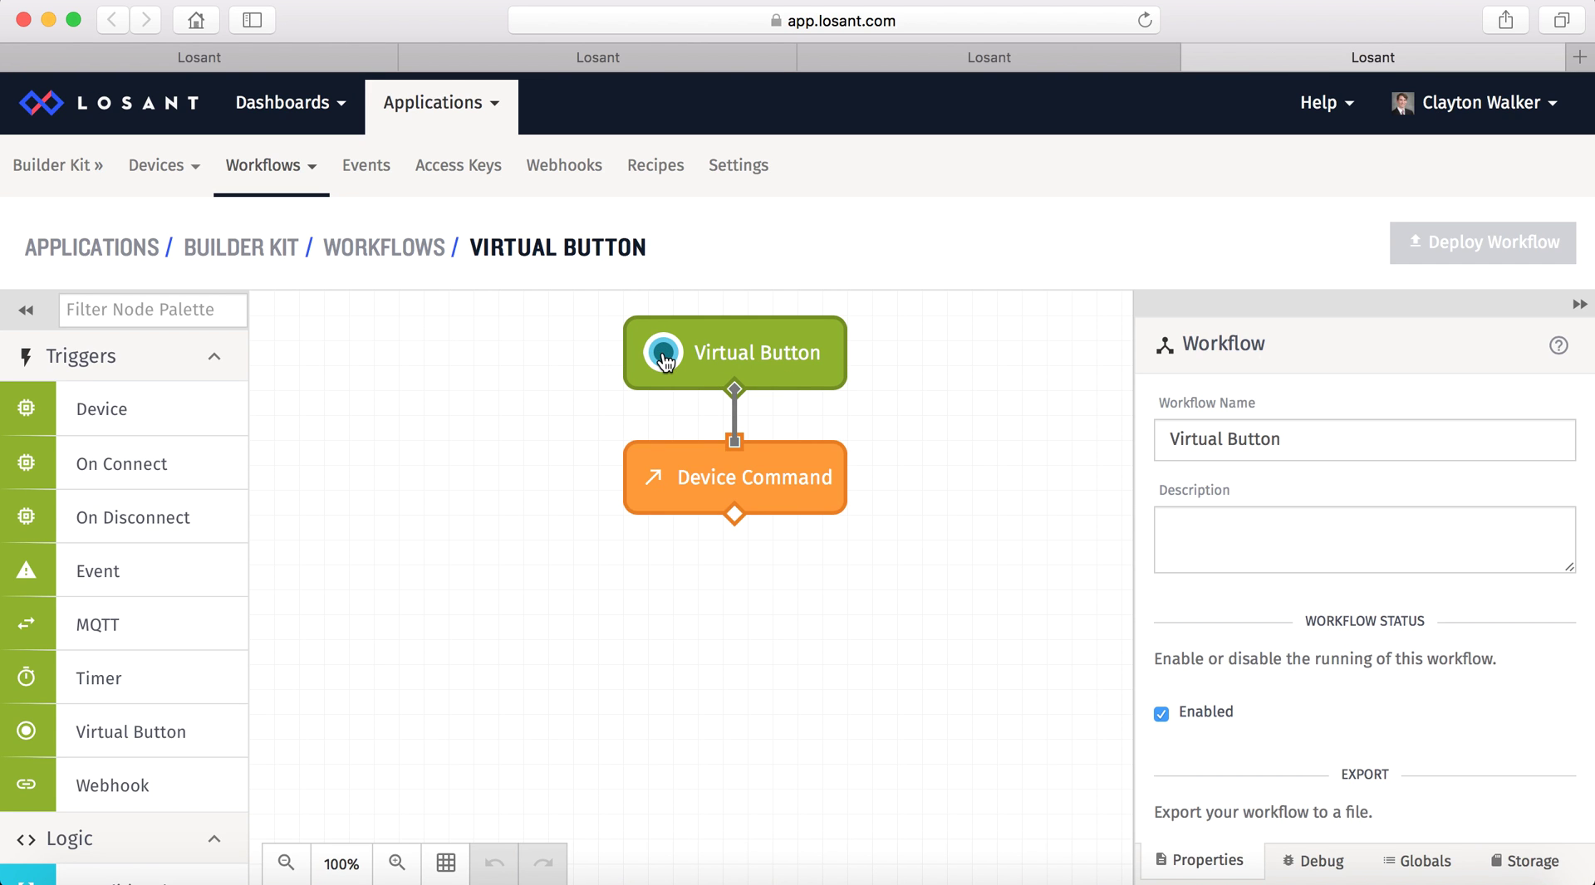
pyautogui.click(307, 58)
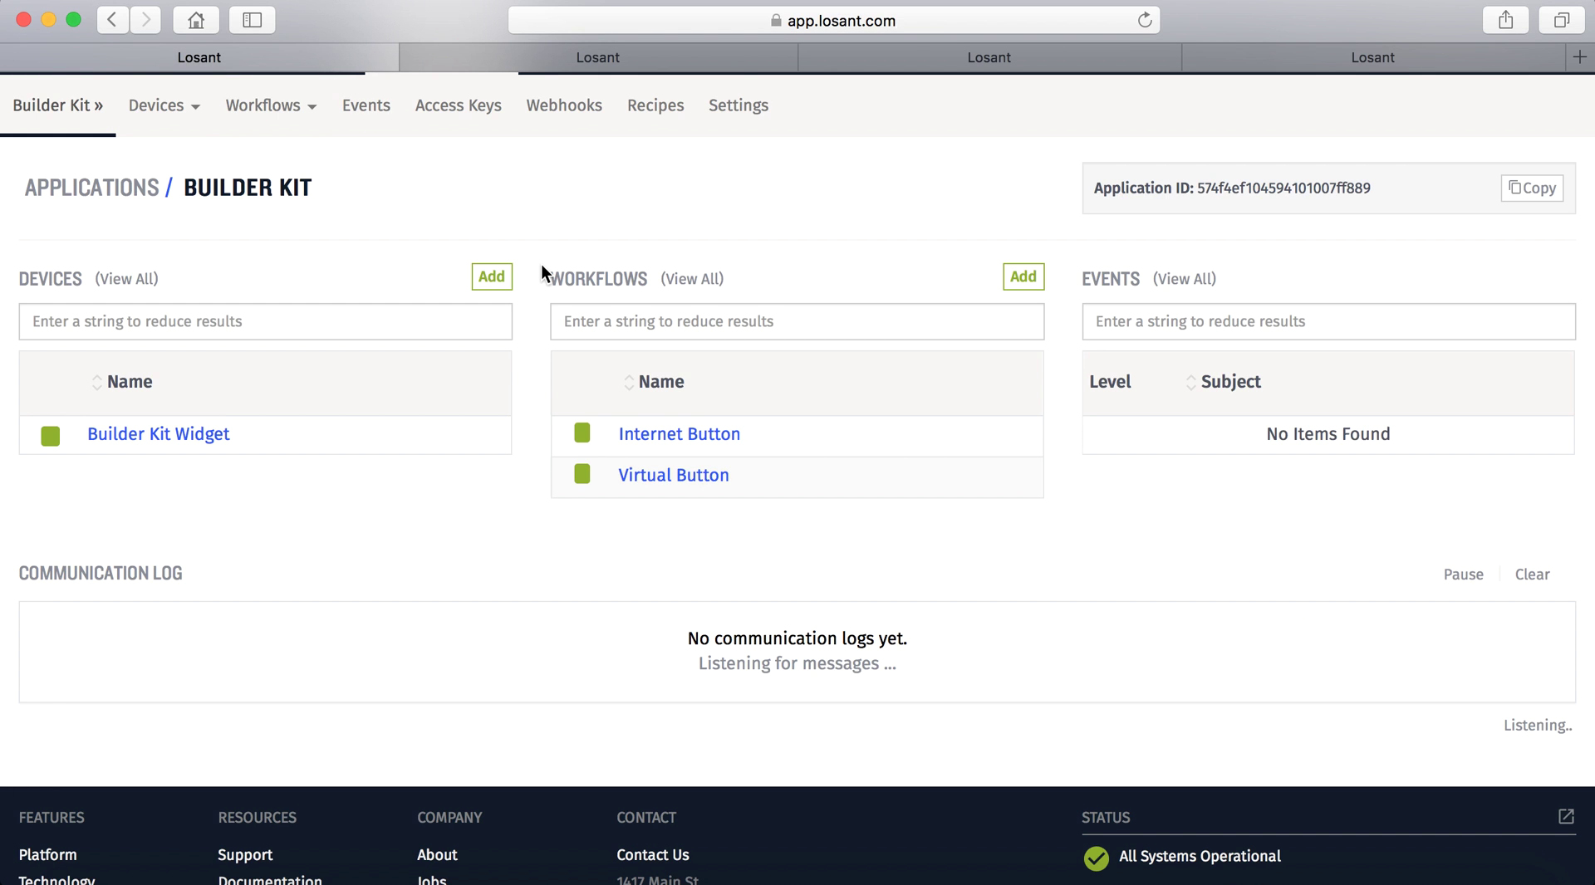
pyautogui.hotkey('ctrl', 'Up')
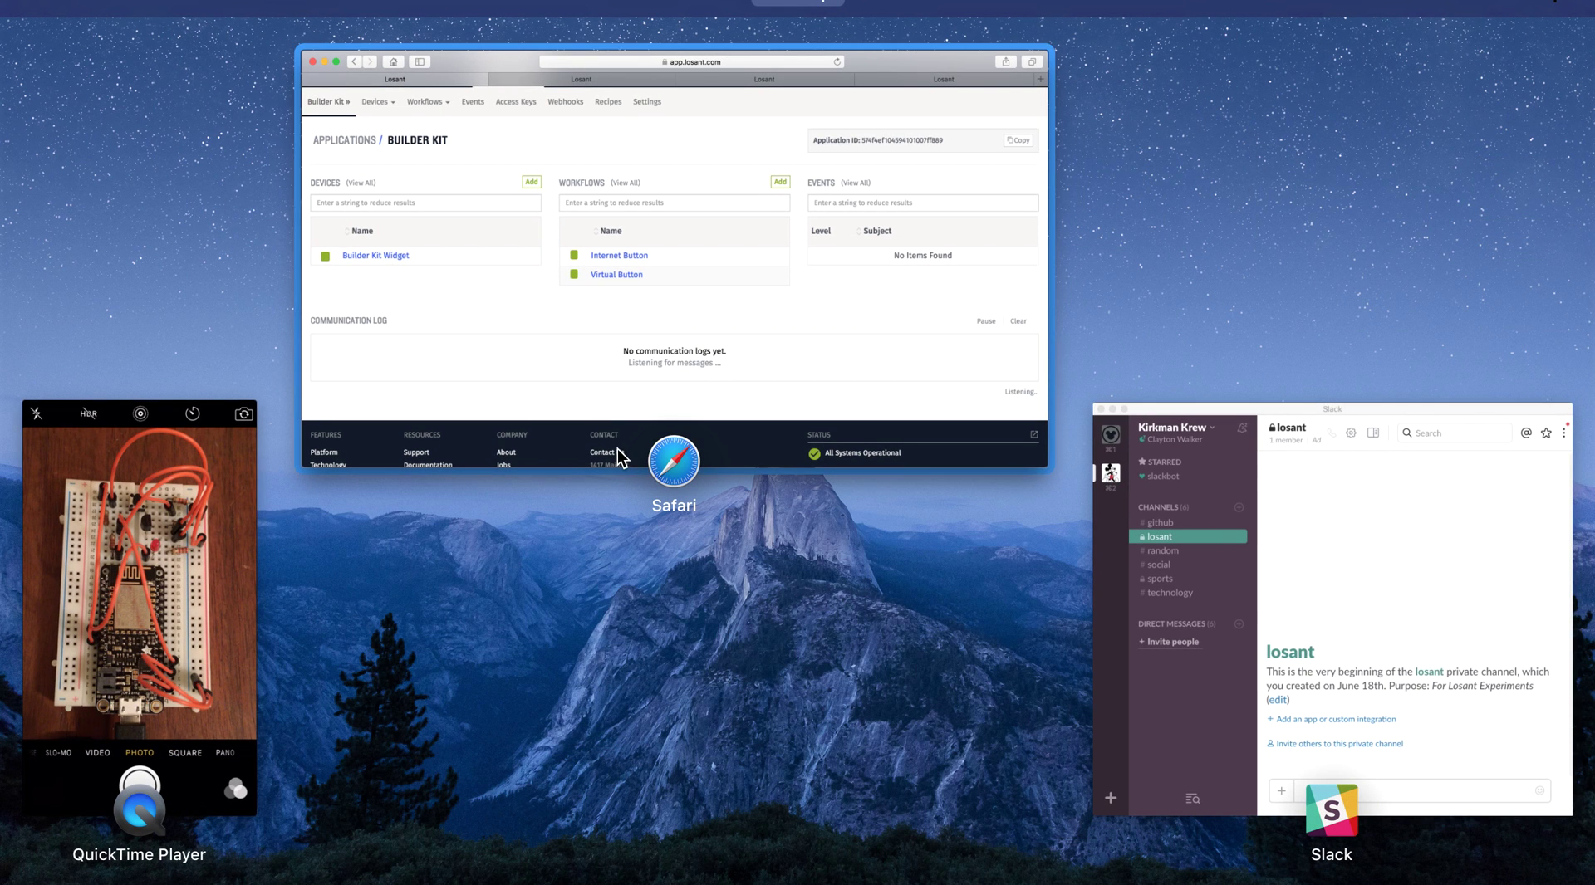
pyautogui.click(617, 452)
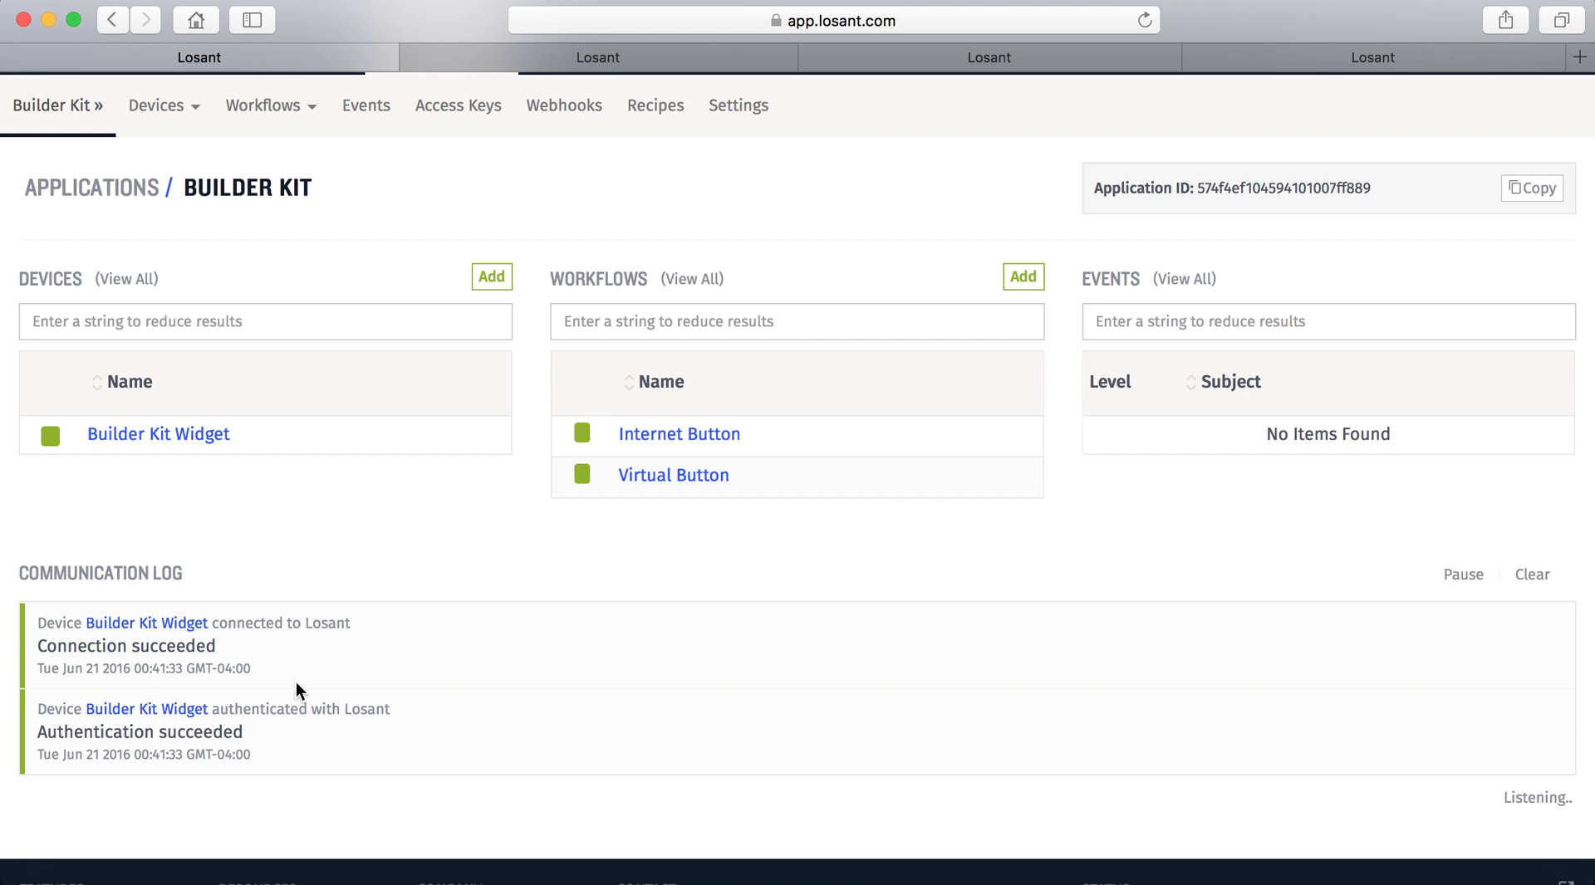
# After the log shows Connection succeeded and Authentication succeeded, lay out all open windows
pyautogui.hotkey('ctrl', 'Up')
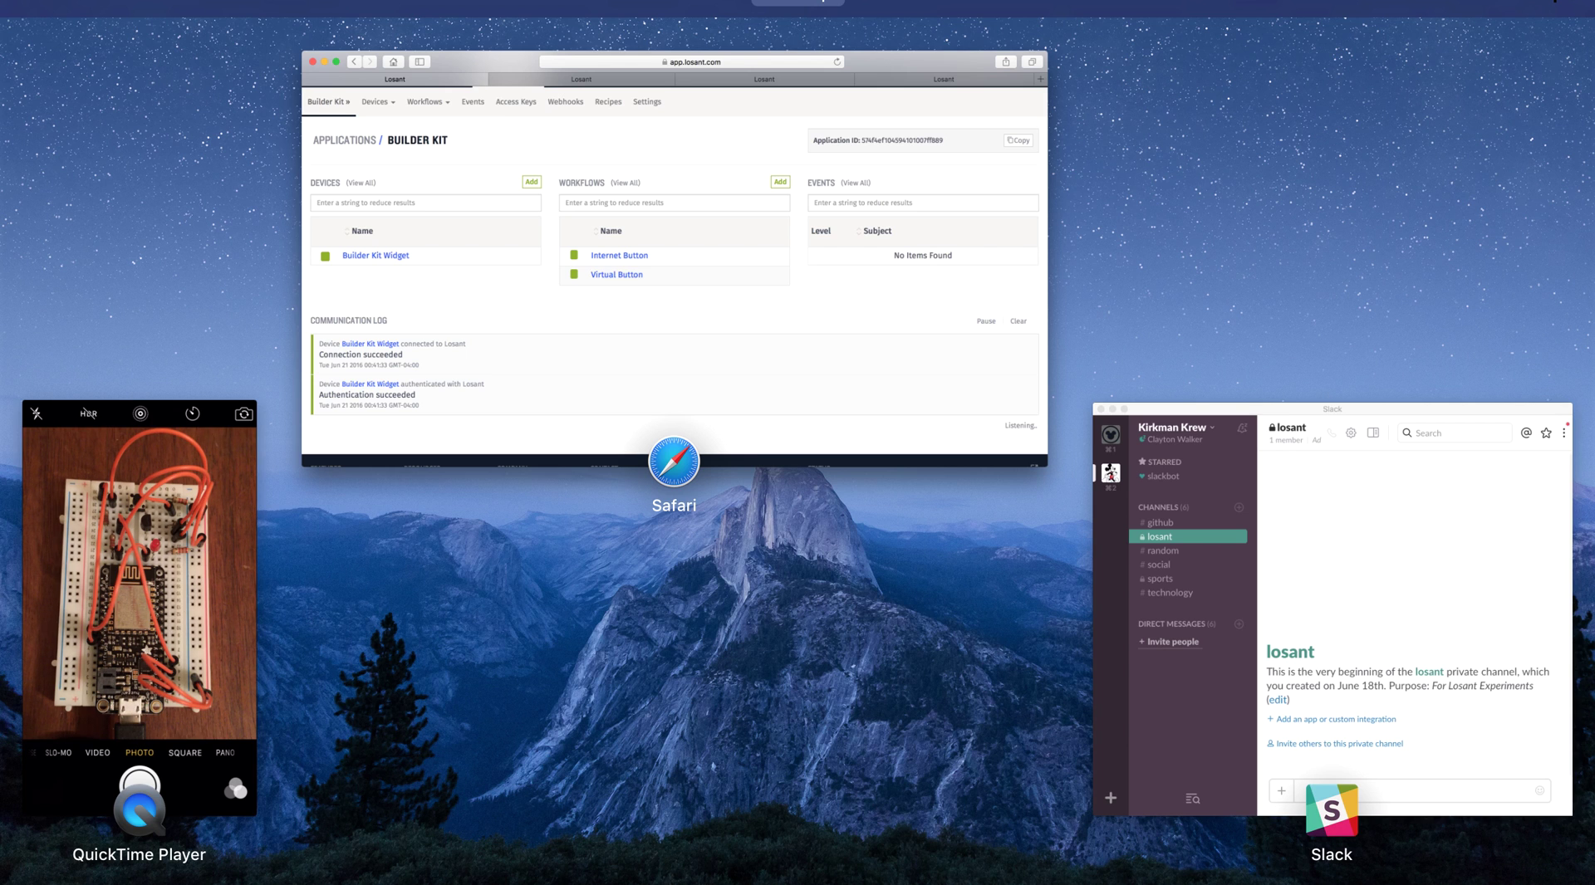
# Open Arduino IDE's Serial Monitor showing 0.27 °C and 32.48 °F, then return to Losant
pyautogui.hotkey('ctrl', 'Up')
pyautogui.press('super+Tab')
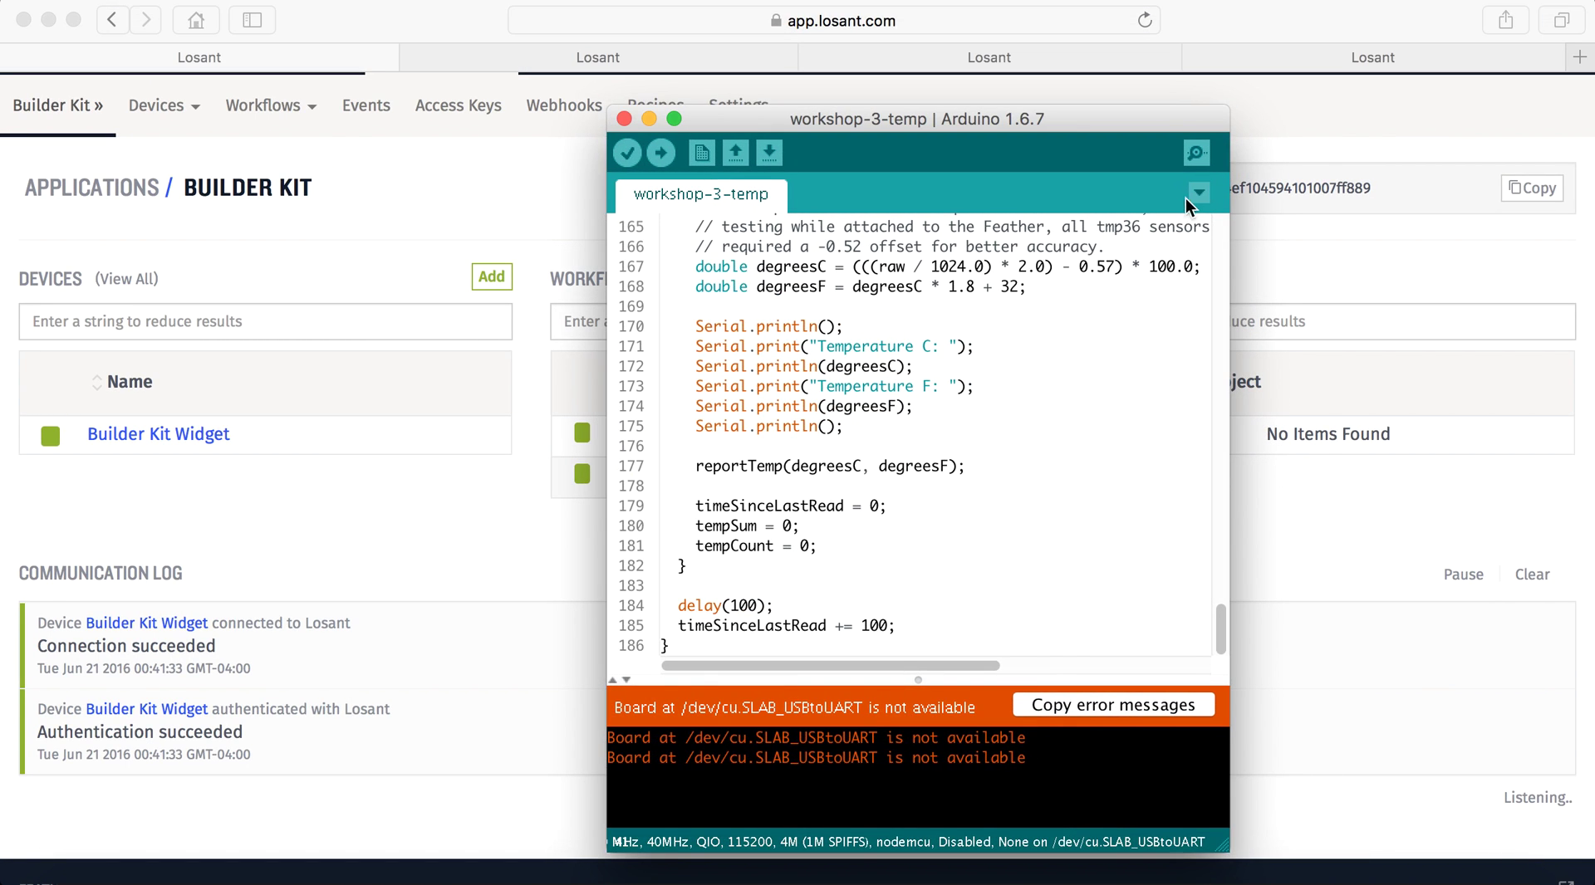
pyautogui.click(1199, 156)
pyautogui.click(880, 120)
pyautogui.click(648, 119)
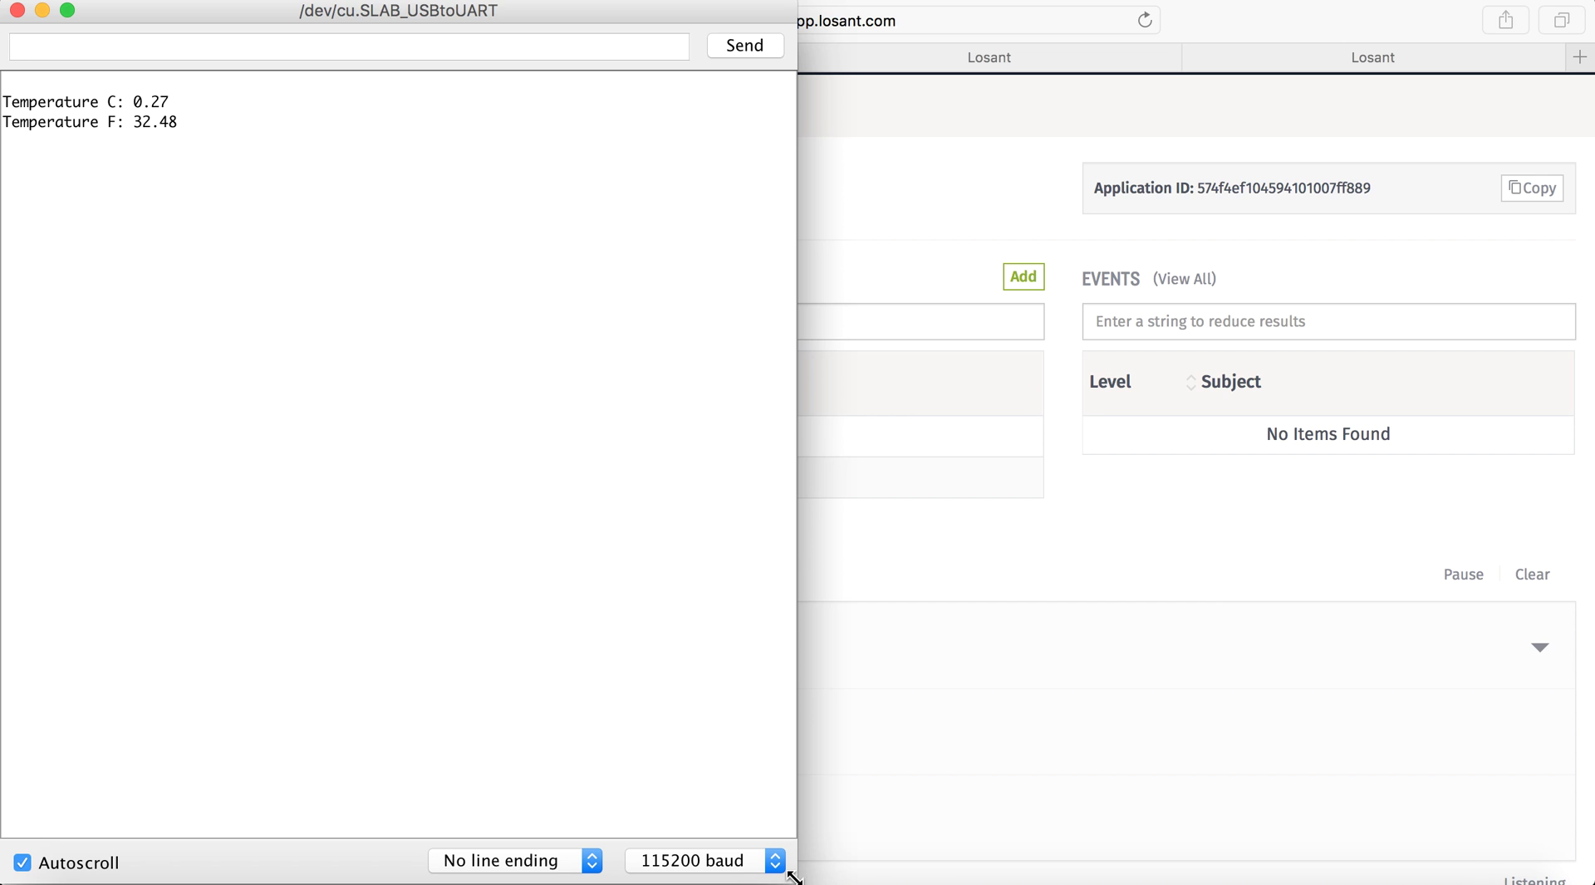
pyautogui.moveTo(793, 876); pyautogui.dragTo(702, 249)
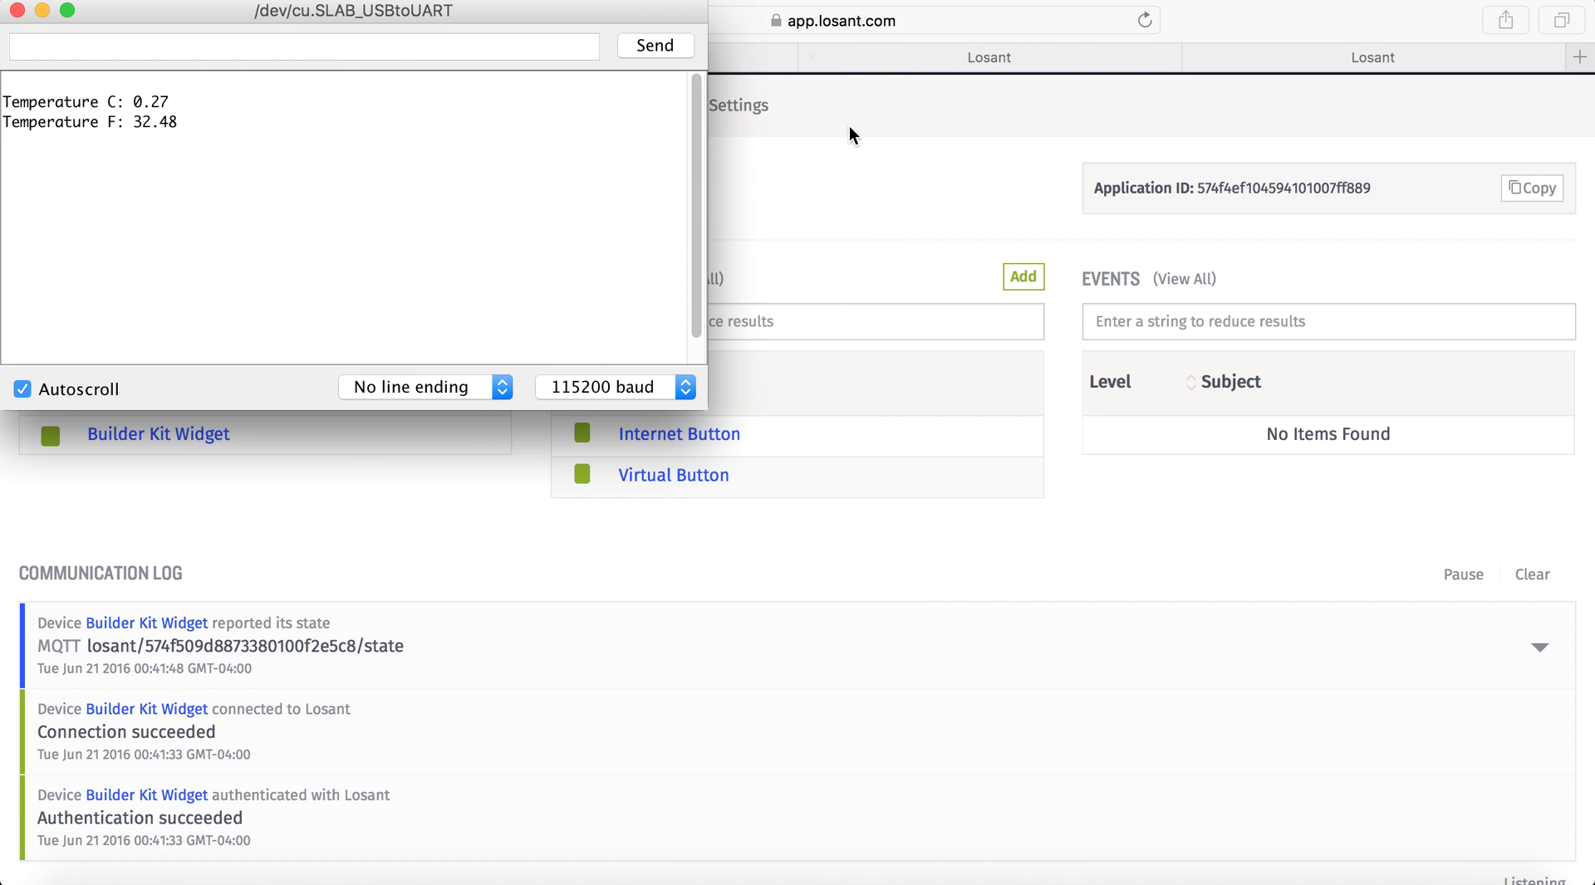
pyautogui.click(845, 528)
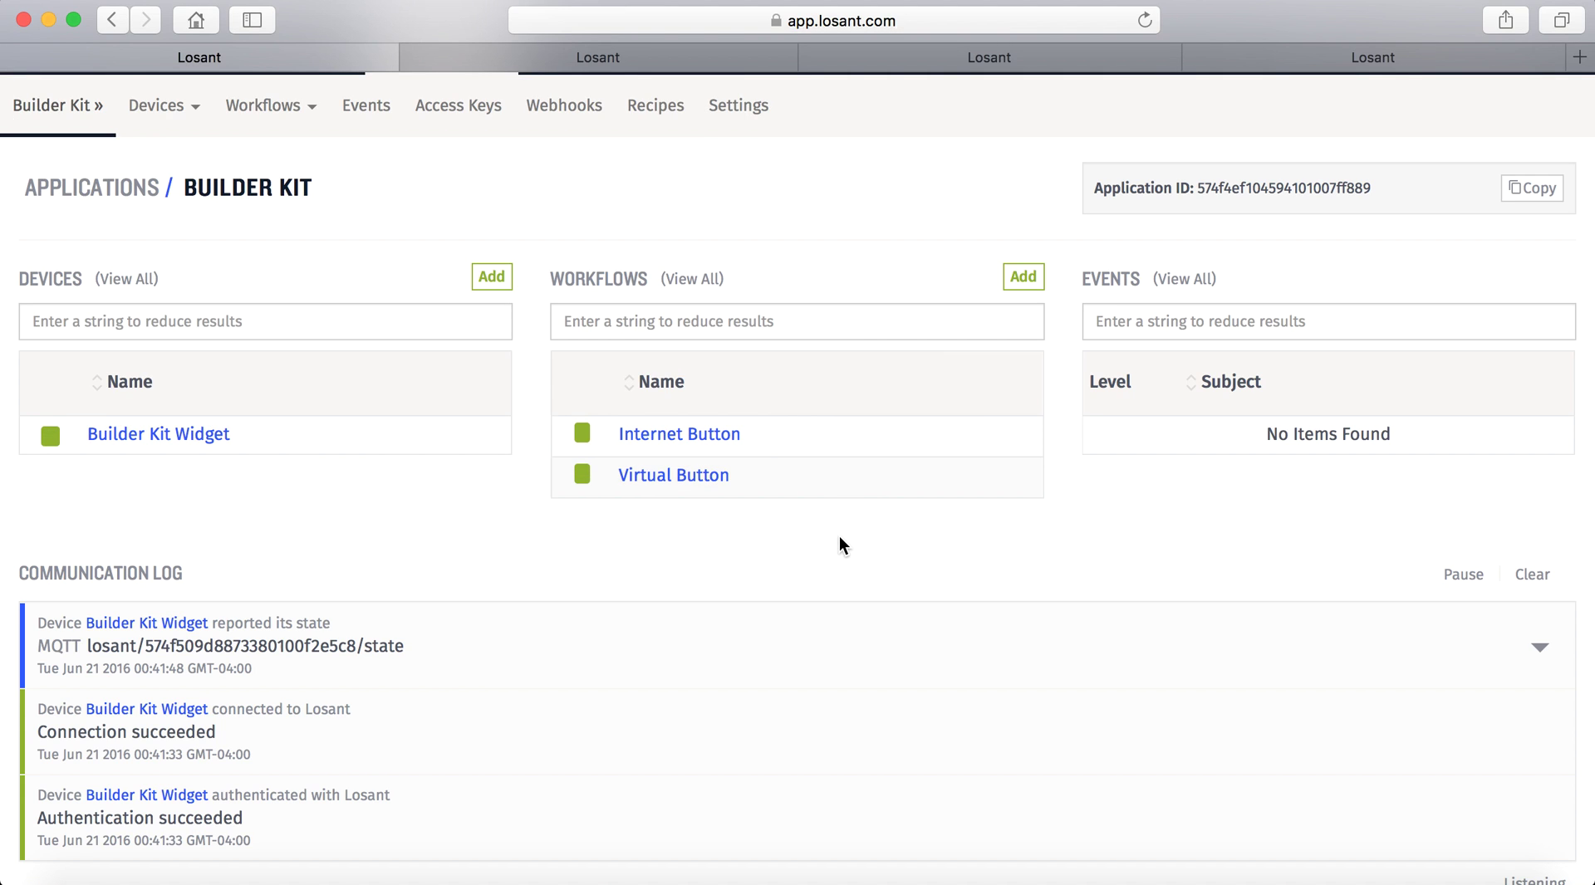
# Step through the Kit Dashboard and Internet Button workflow to the Virtual Button workflow
pyautogui.scroll(2, 711, 335)
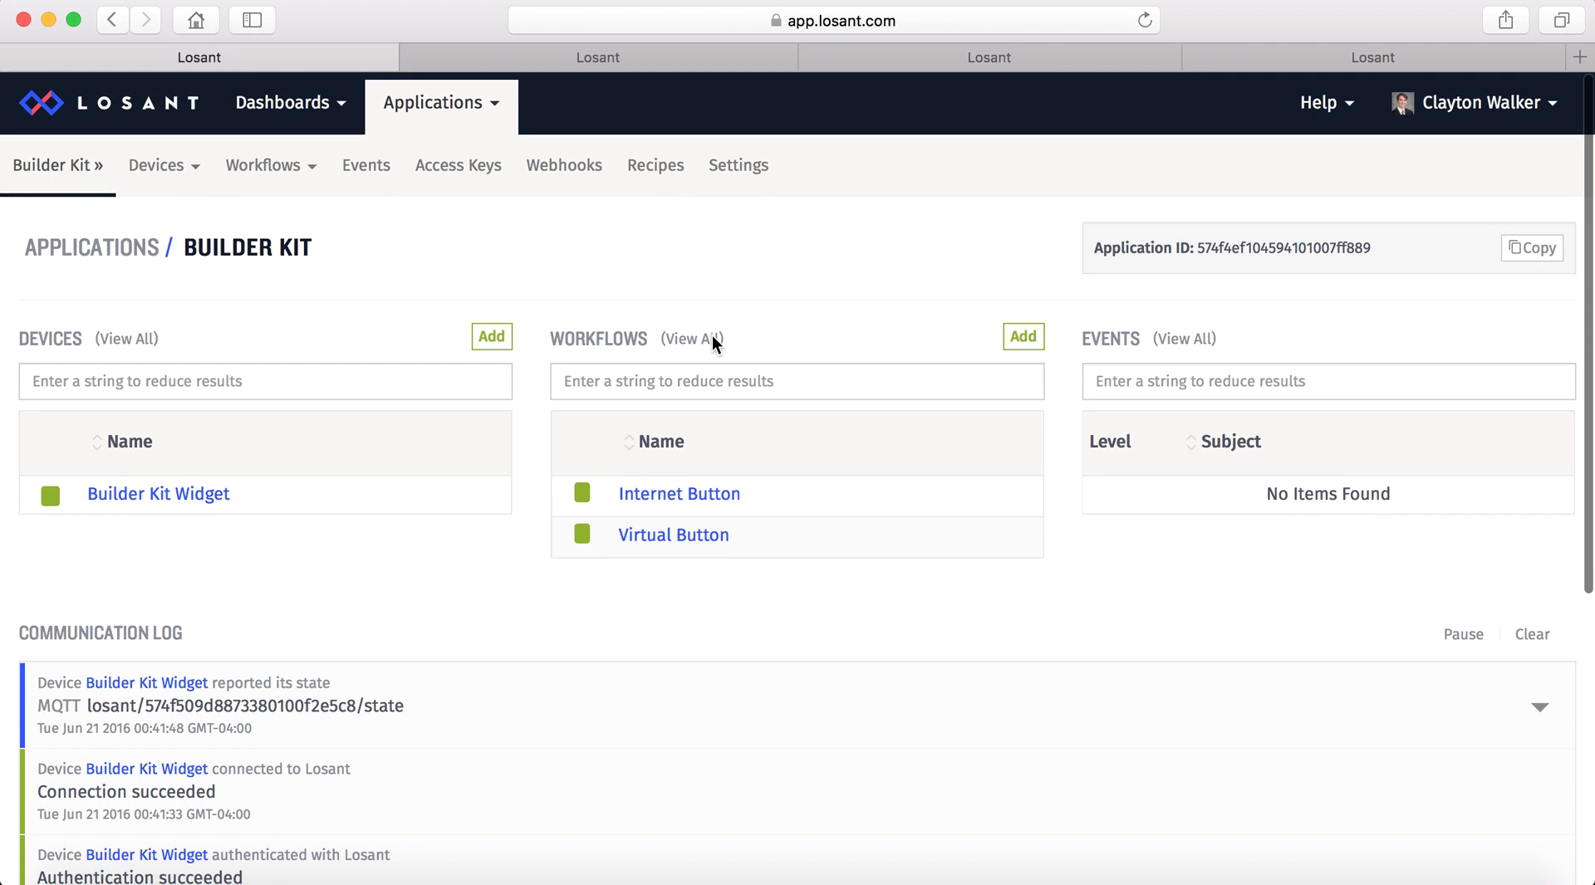
pyautogui.click(540, 64)
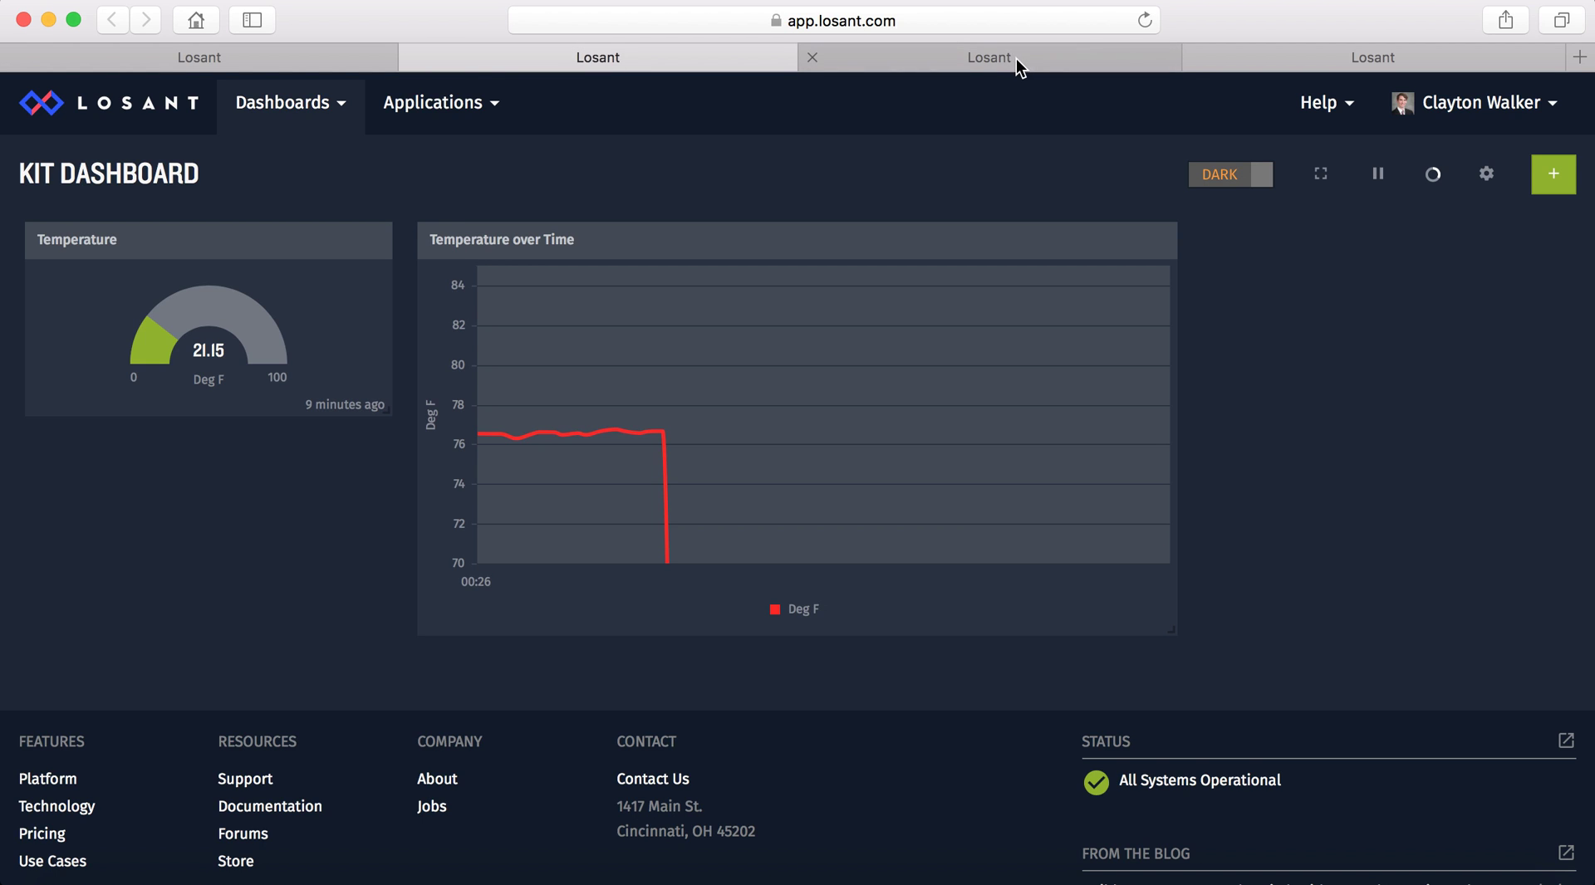
pyautogui.click(973, 66)
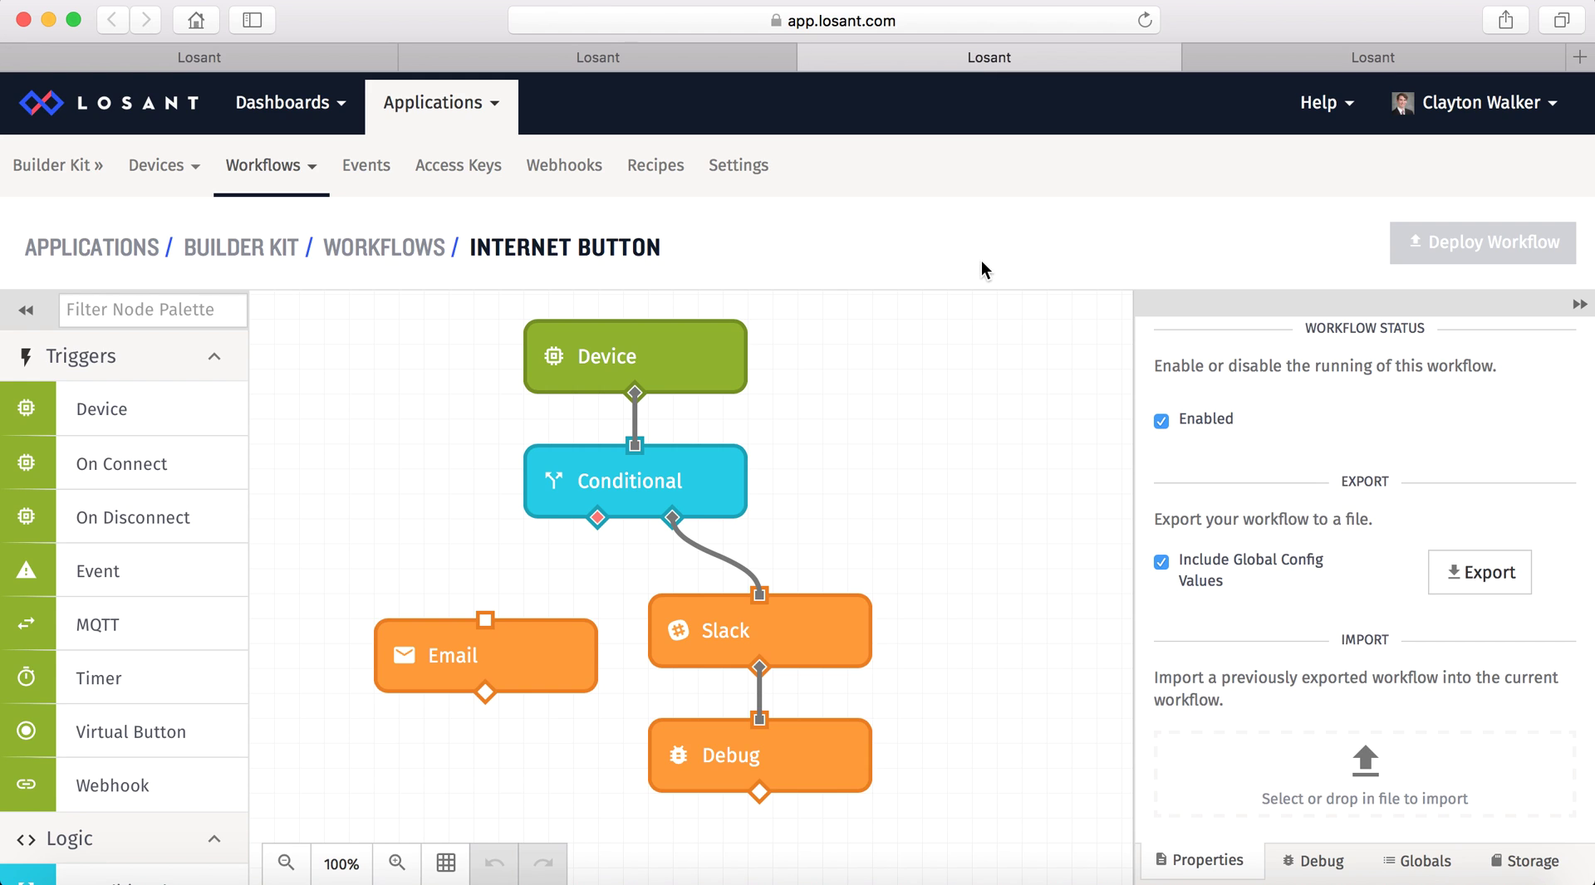
pyautogui.click(1285, 56)
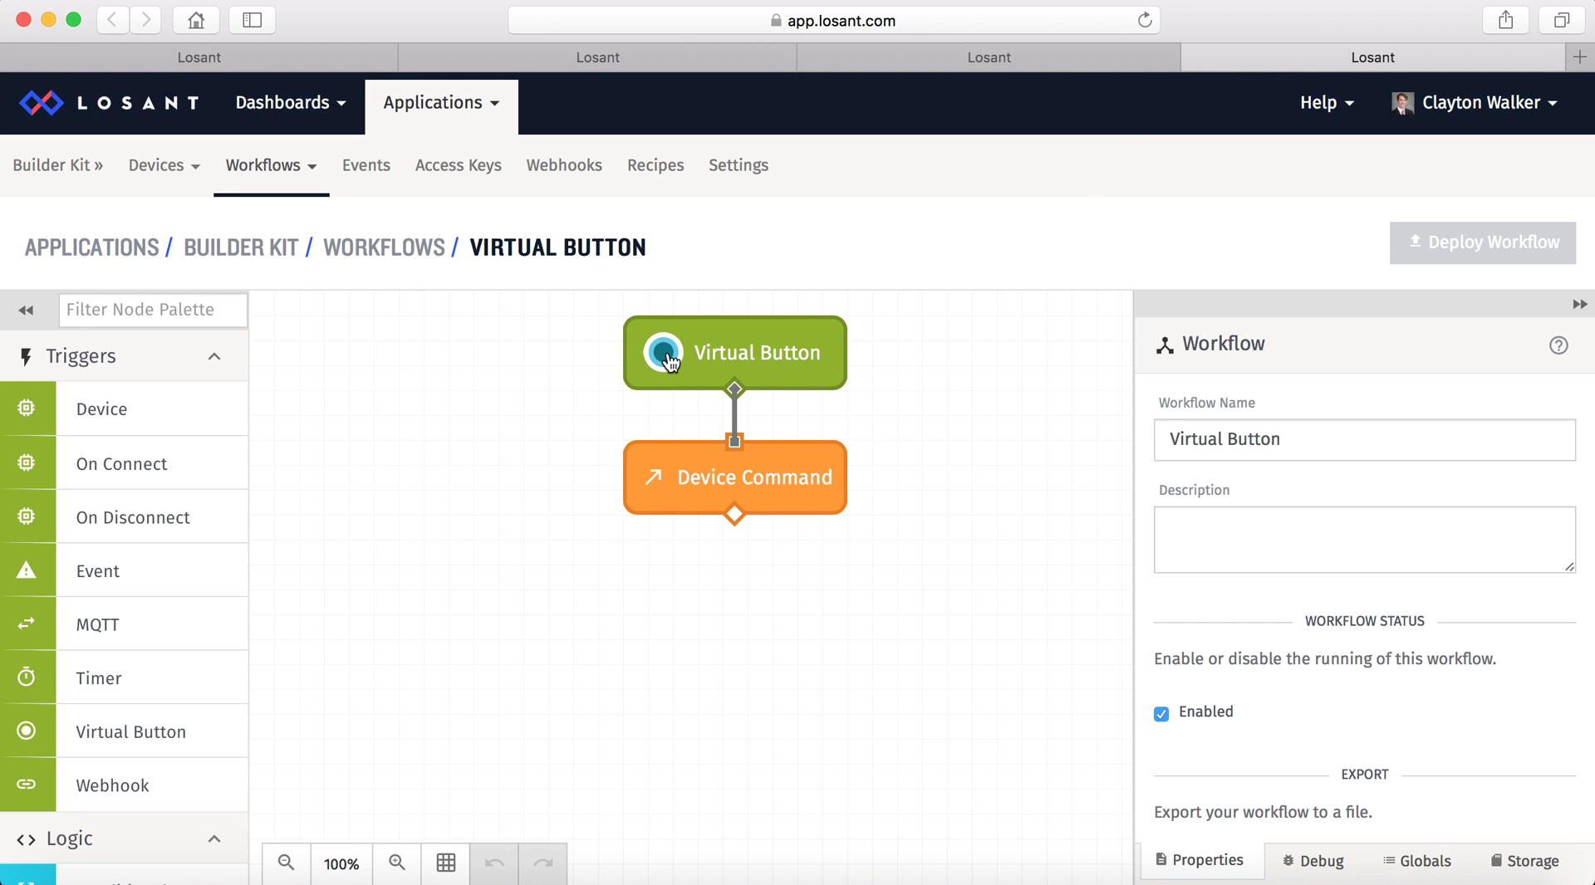
pyautogui.hotkey('ctrl', 'Up')
# Place the camera view on the right and narrow the browser beside it
pyautogui.click(96, 498)
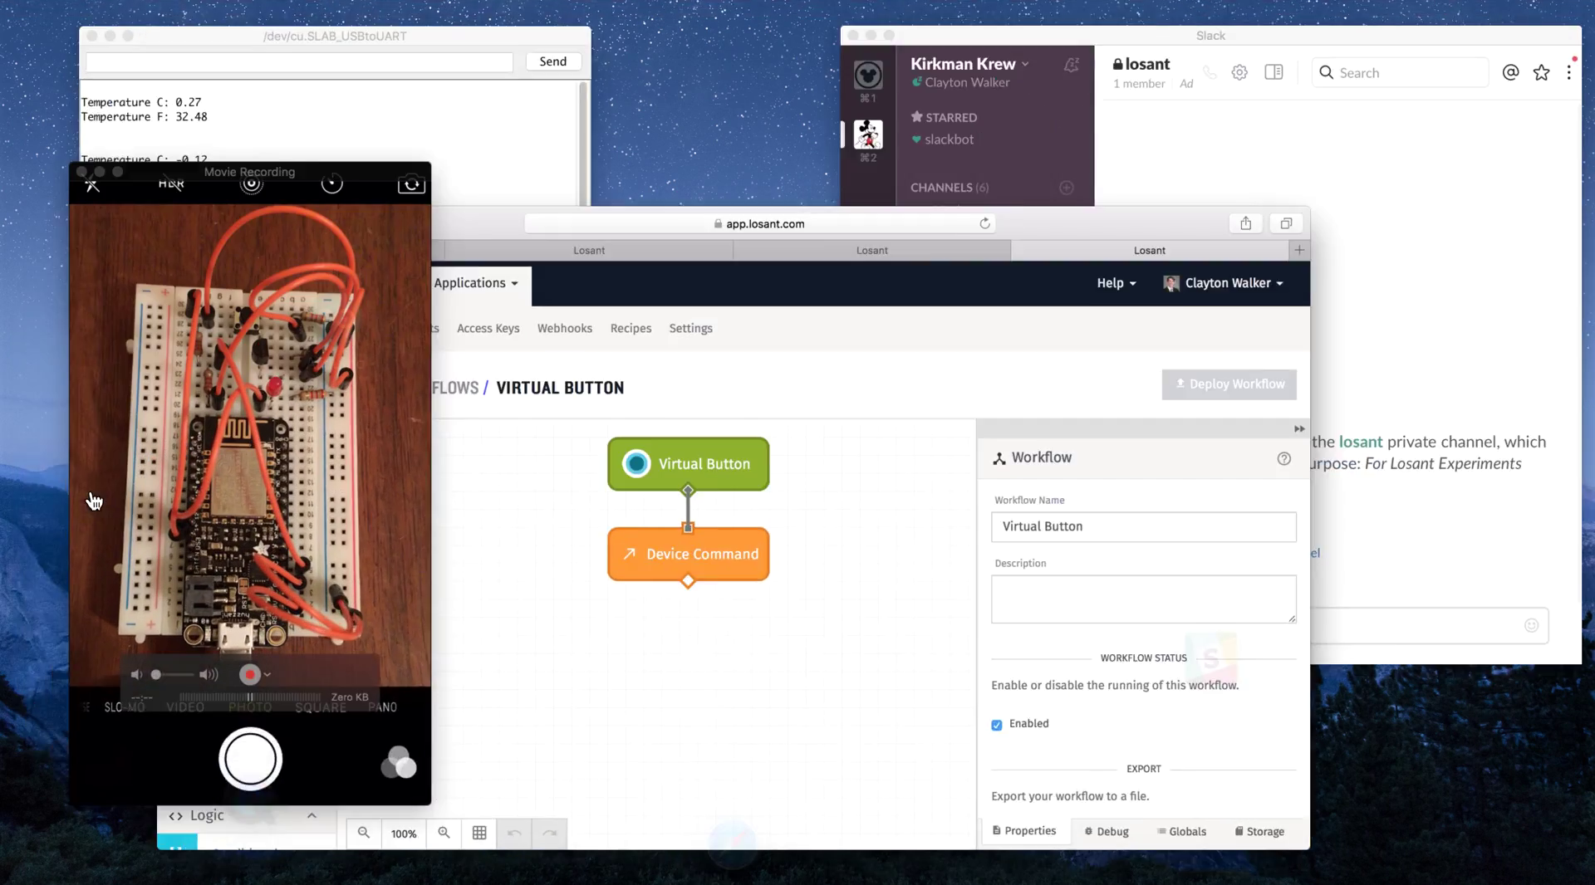
pyautogui.moveTo(252, 11); pyautogui.dragTo(1193, 18)
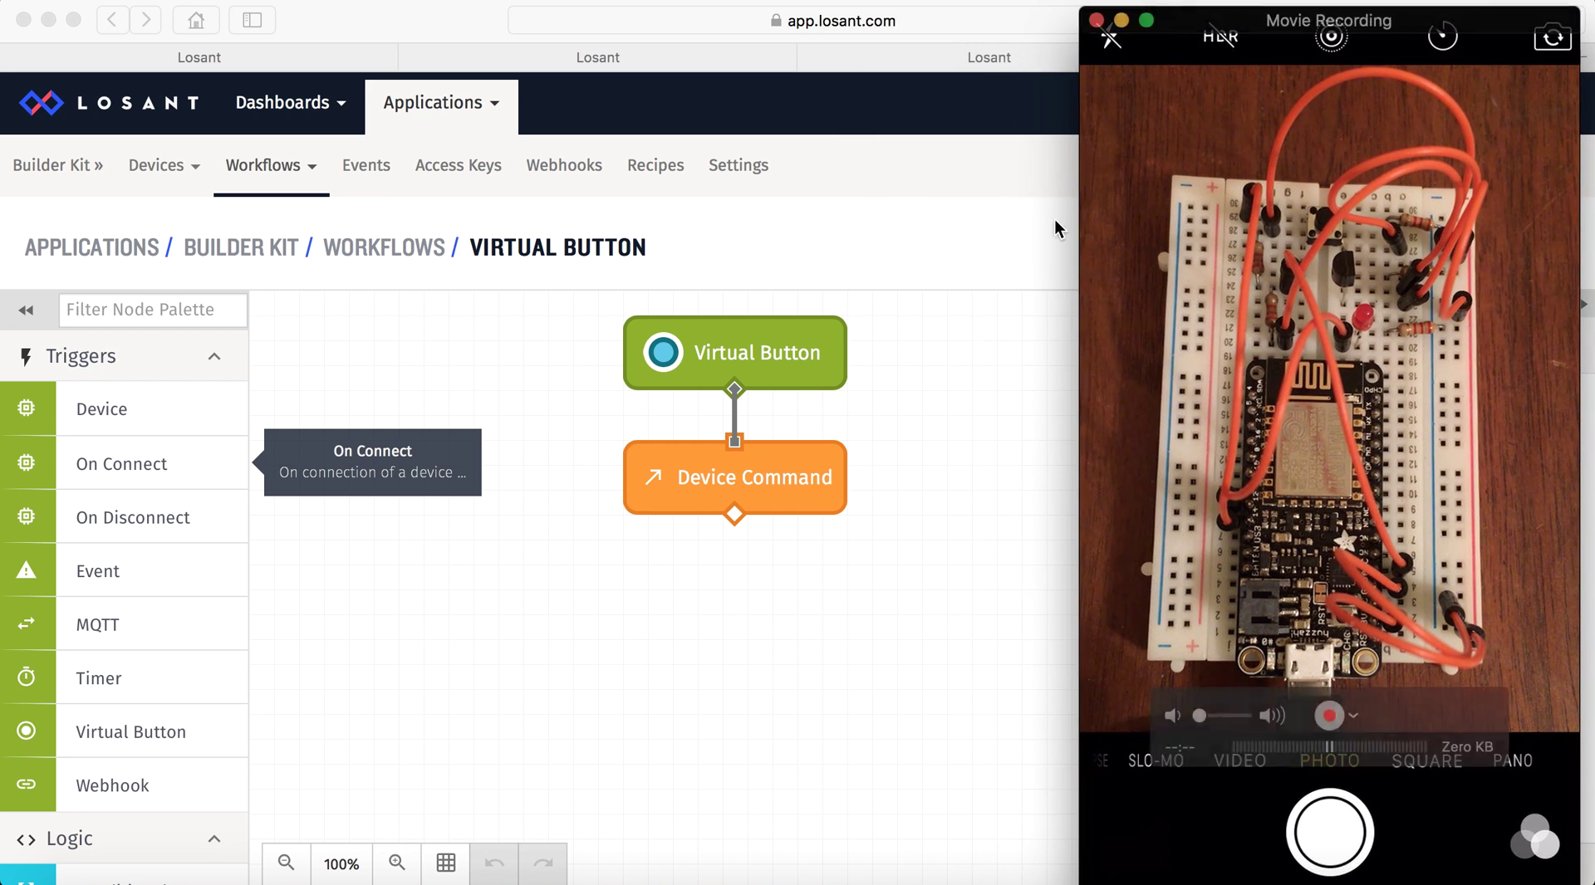
pyautogui.click(1113, 252)
pyautogui.moveTo(1589, 322); pyautogui.dragTo(1118, 316)
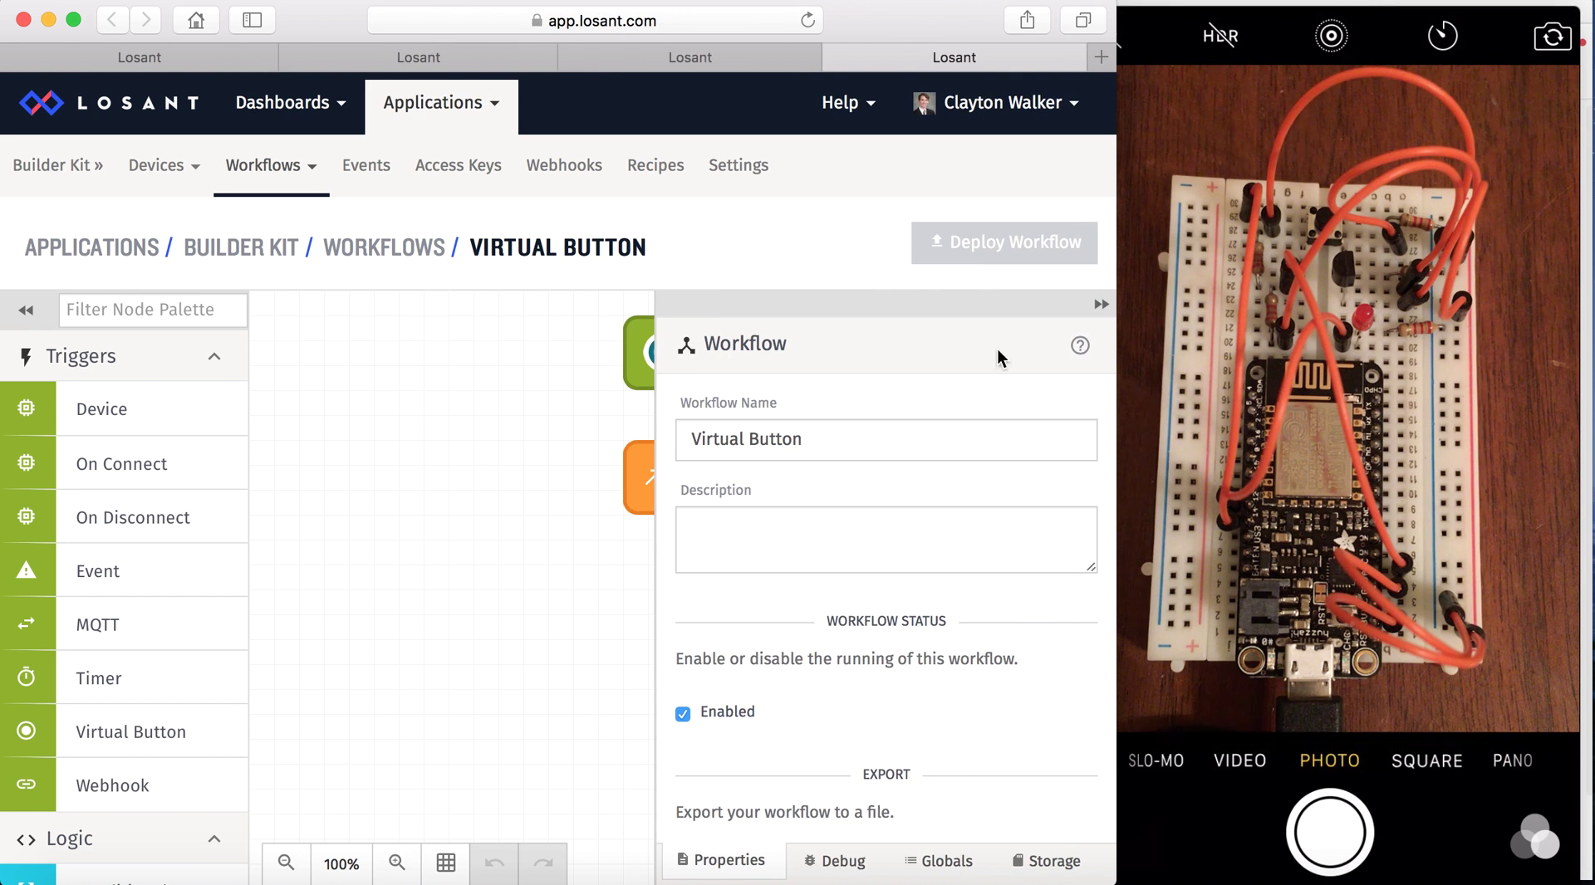
pyautogui.hscroll(3, 490, 439)
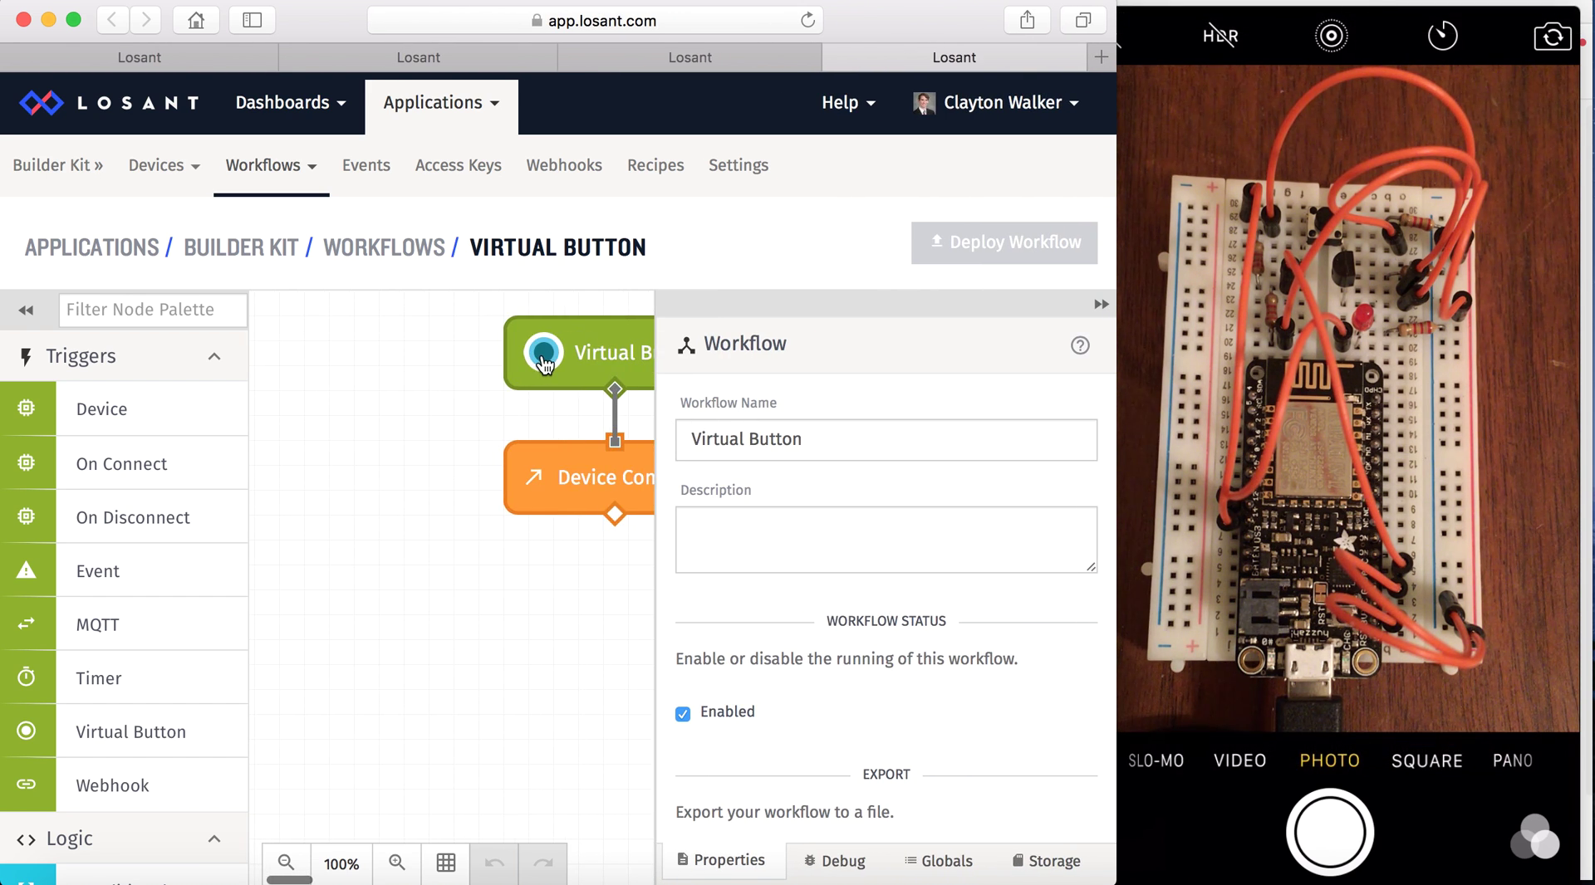
# Fire the Virtual Button twice to toggle the breadboard LED on and off
pyautogui.click(544, 361)
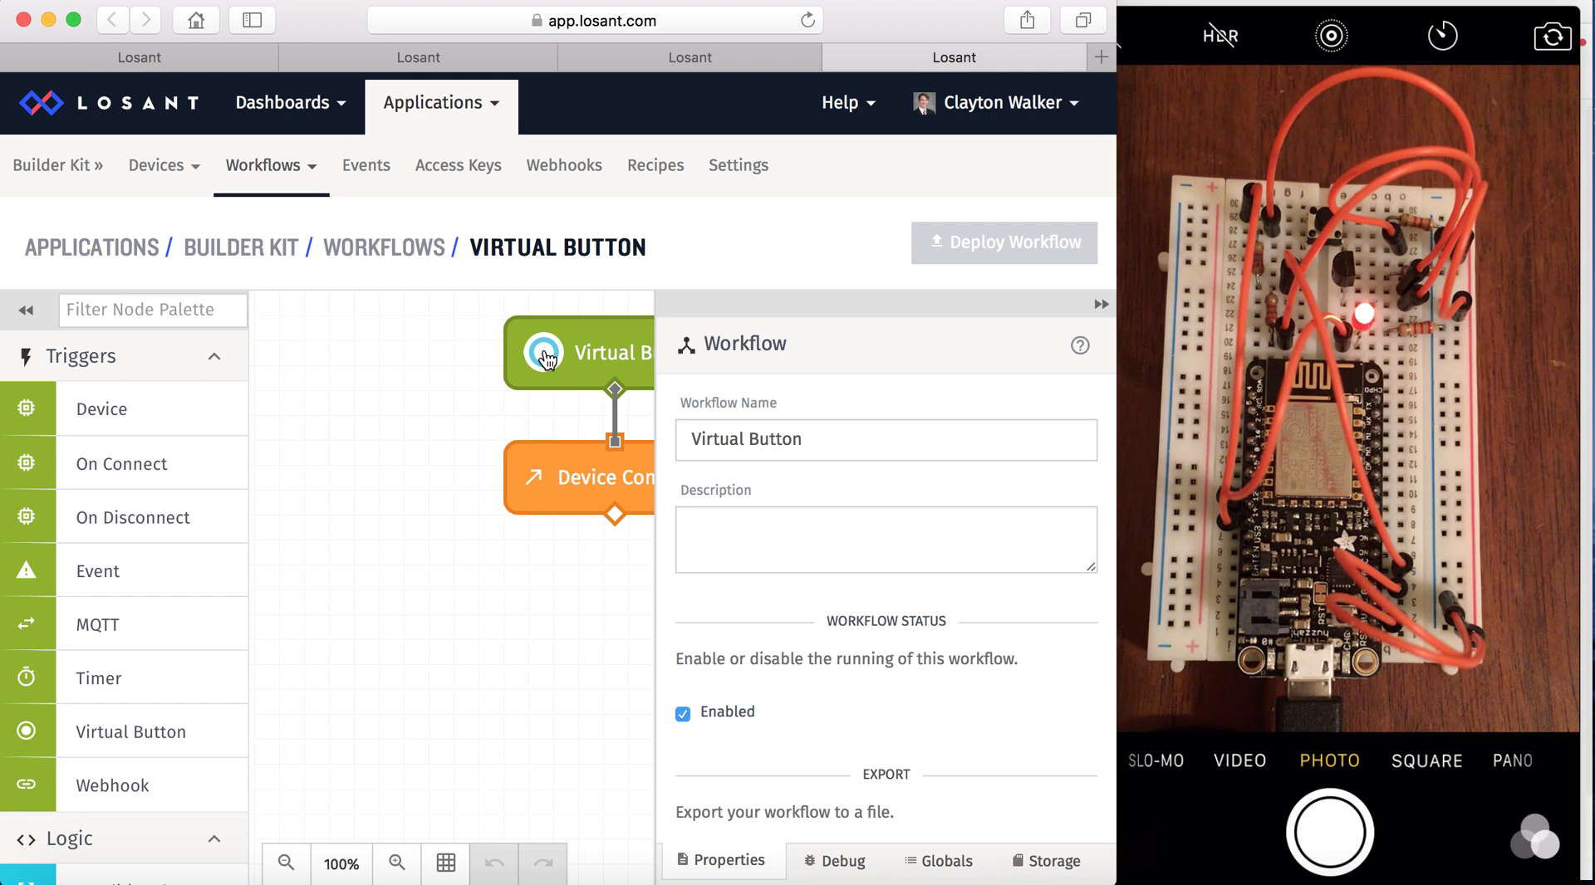
pyautogui.click(544, 358)
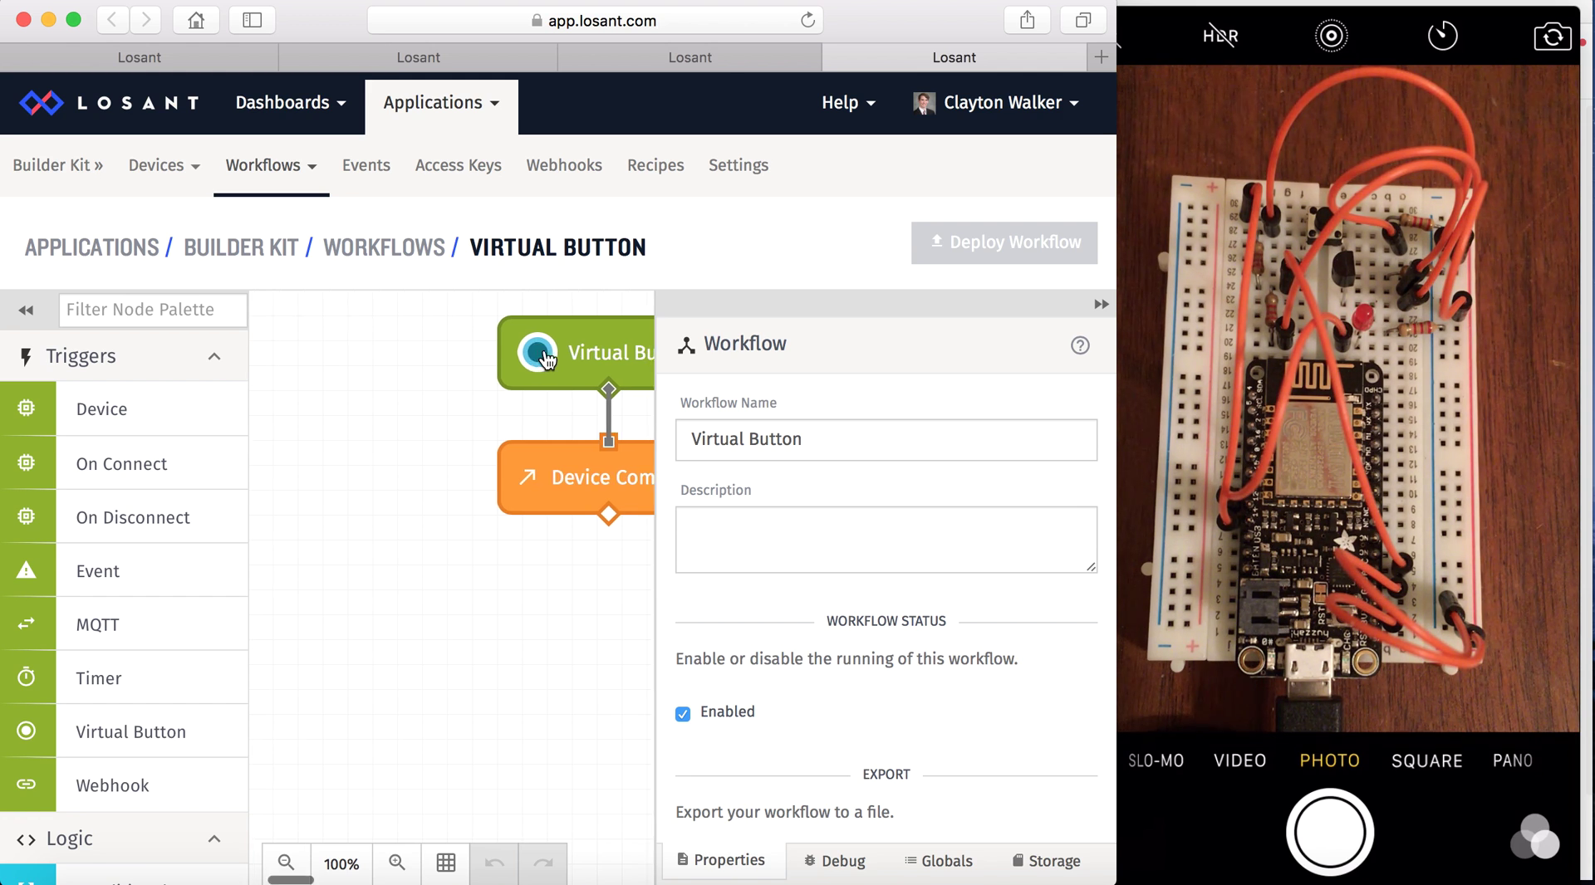
pyautogui.hscroll(4, 544, 359)
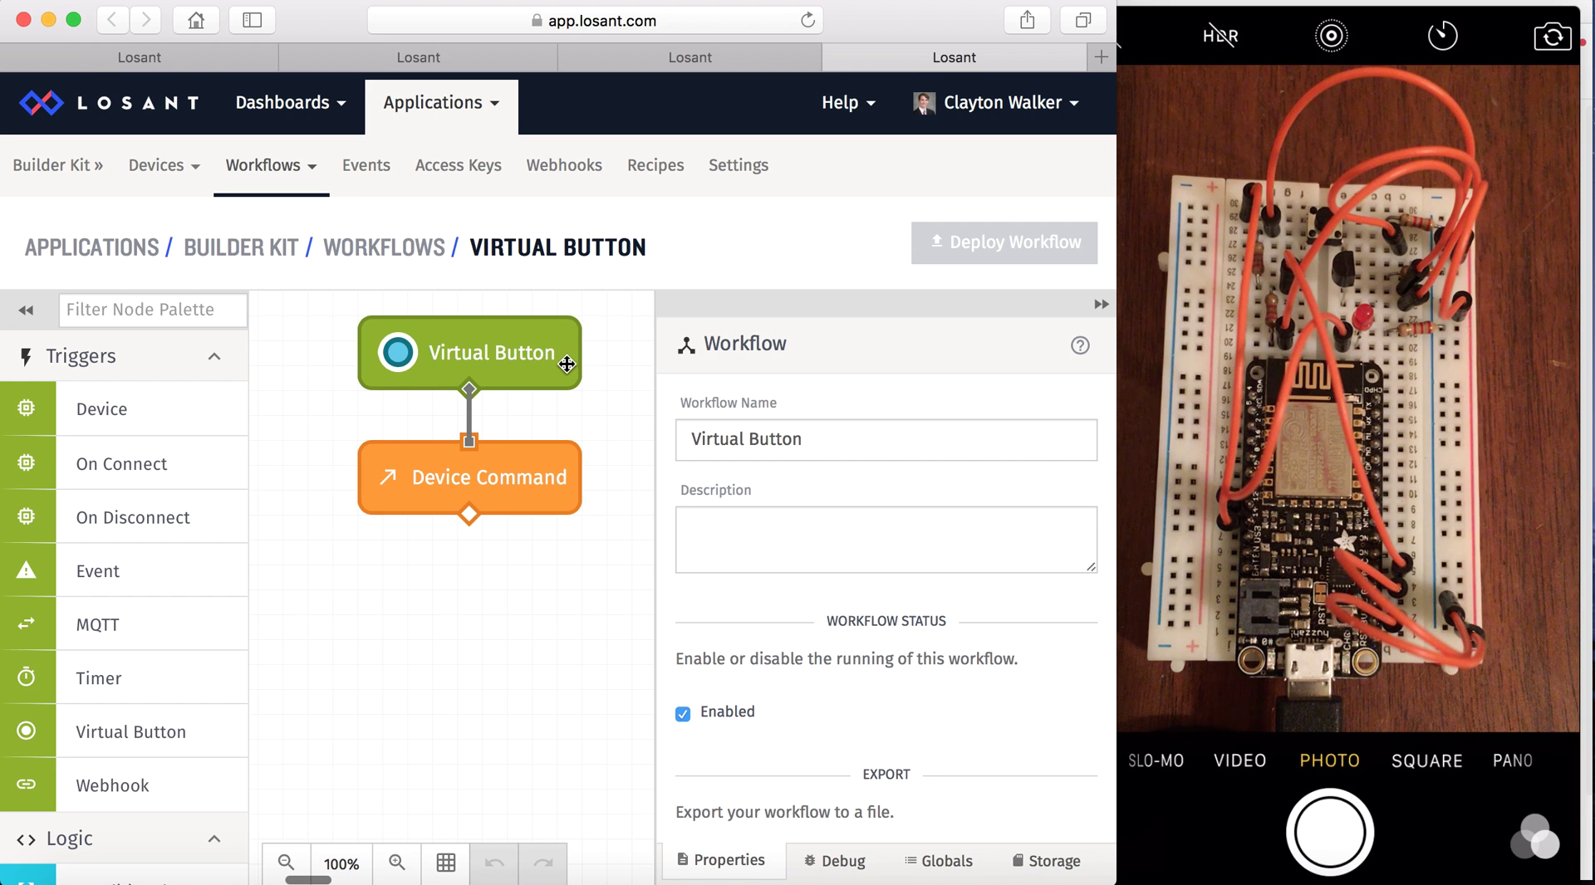
# Review the Device Command node's toggle settings, fire the button again, then close the tab
pyautogui.click(566, 363)
pyautogui.scroll(-5, 812, 683)
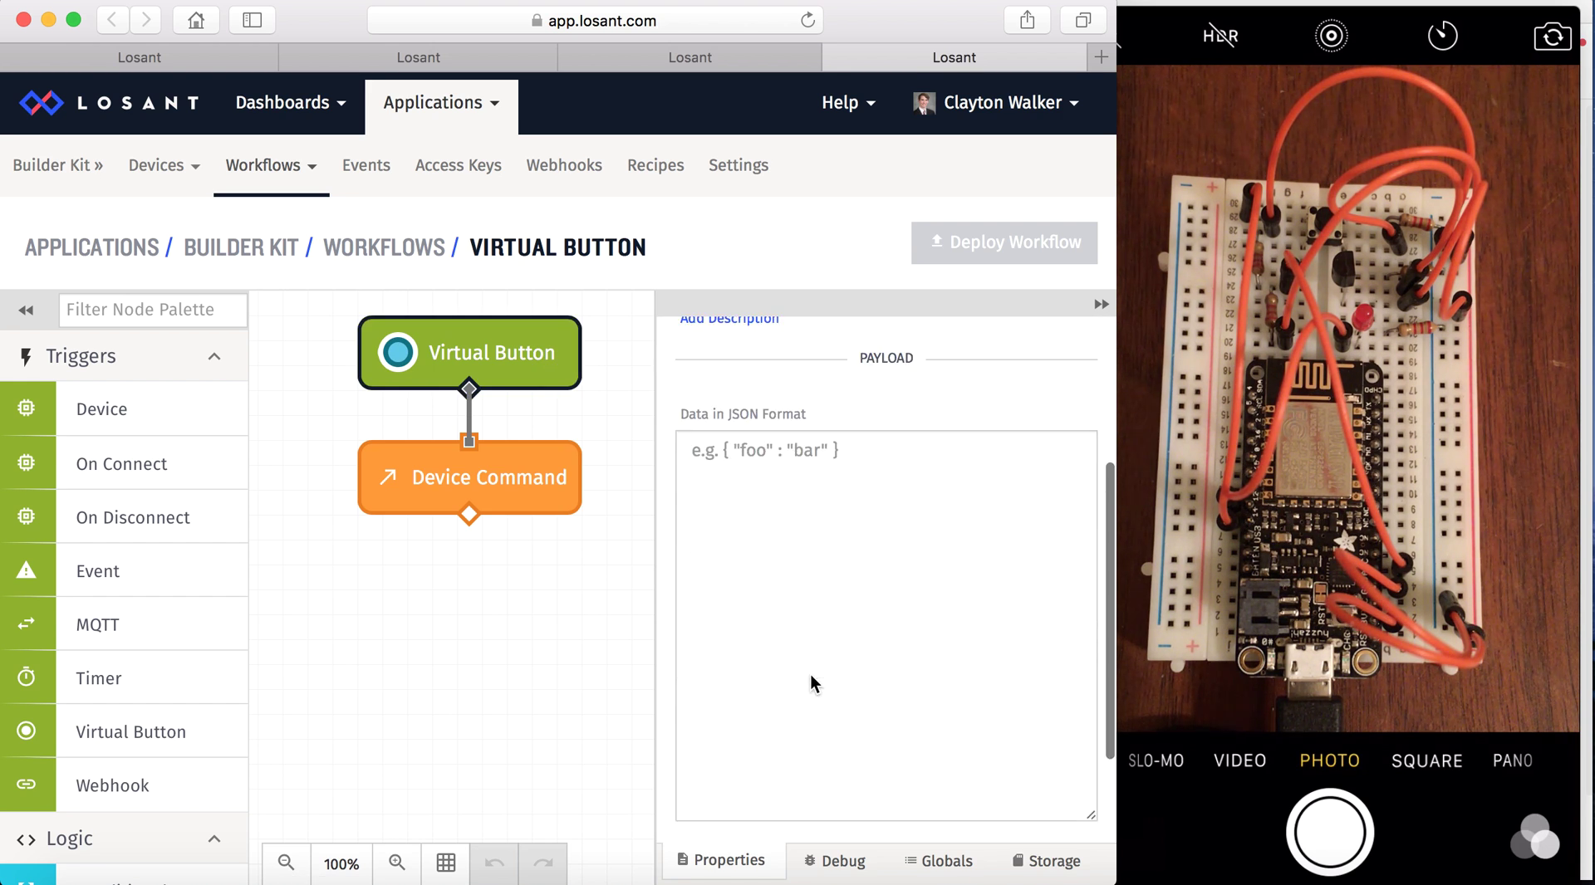
pyautogui.click(518, 498)
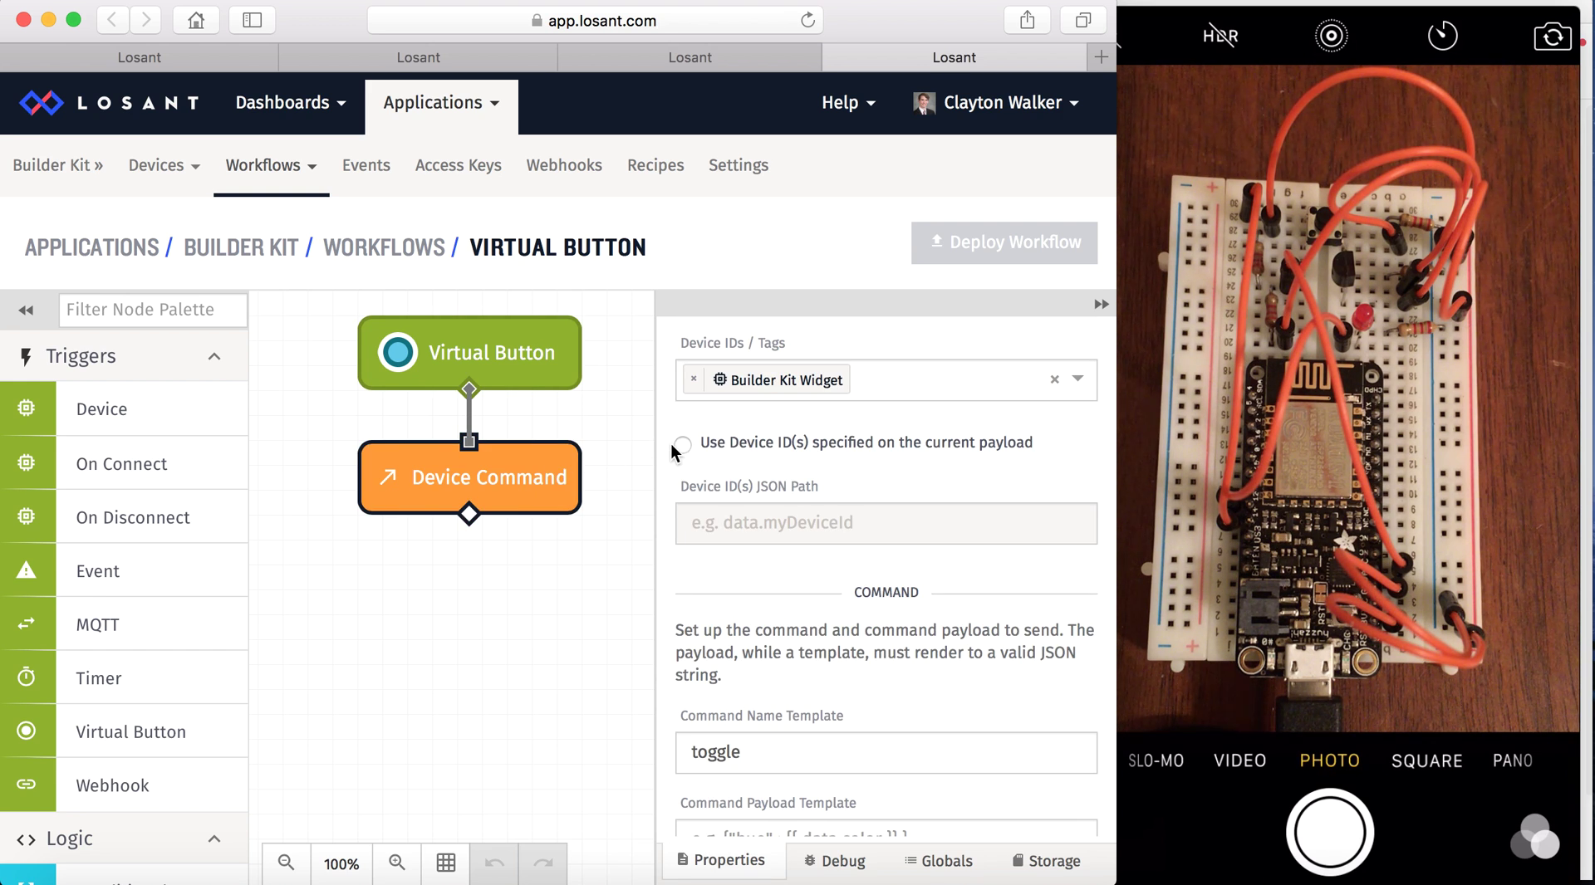
pyautogui.scroll(-5, 739, 525)
pyautogui.scroll(-3, 751, 451)
pyautogui.scroll(5, 762, 451)
pyautogui.scroll(4, 763, 455)
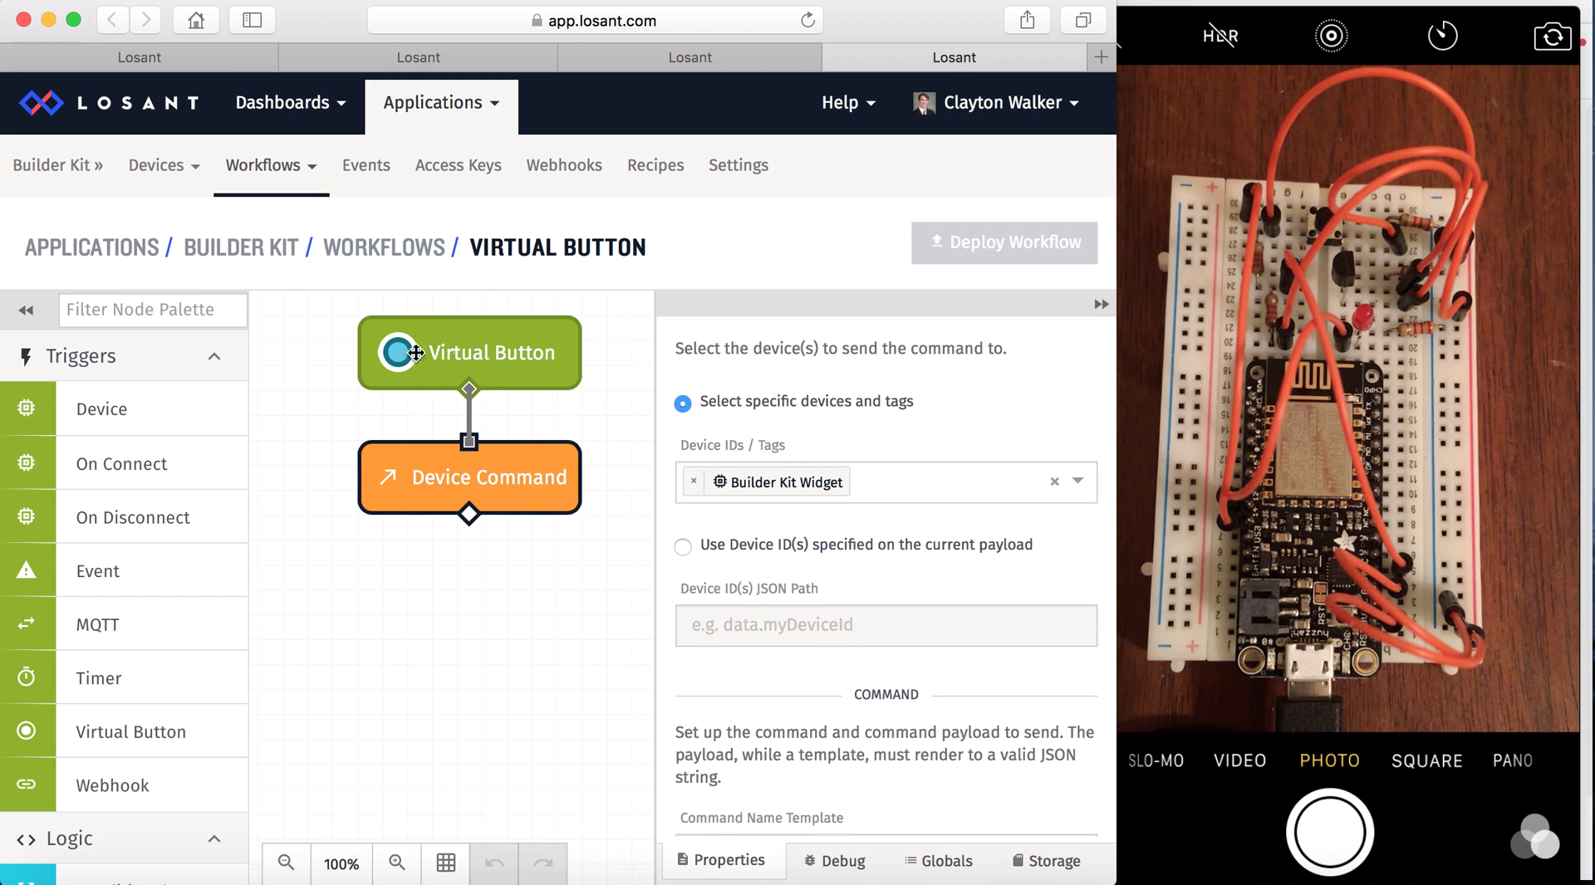
pyautogui.click(399, 357)
pyautogui.click(837, 56)
# Select the Conditional node to view its {{ data.button }} == true expression
pyautogui.hscroll(6, 420, 352)
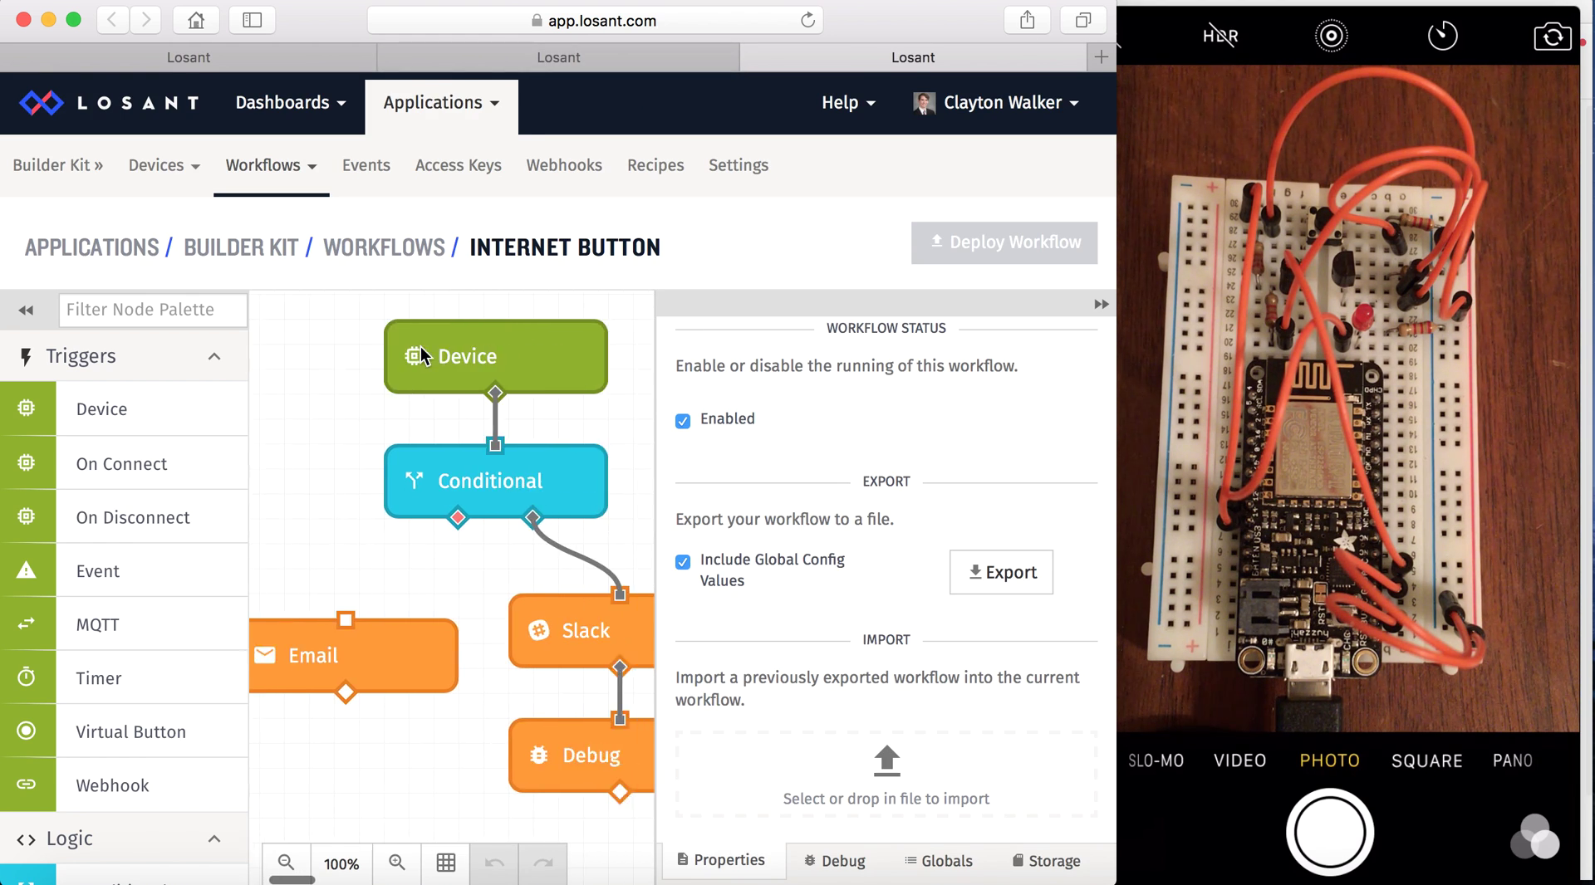
pyautogui.hscroll(-1, 422, 349)
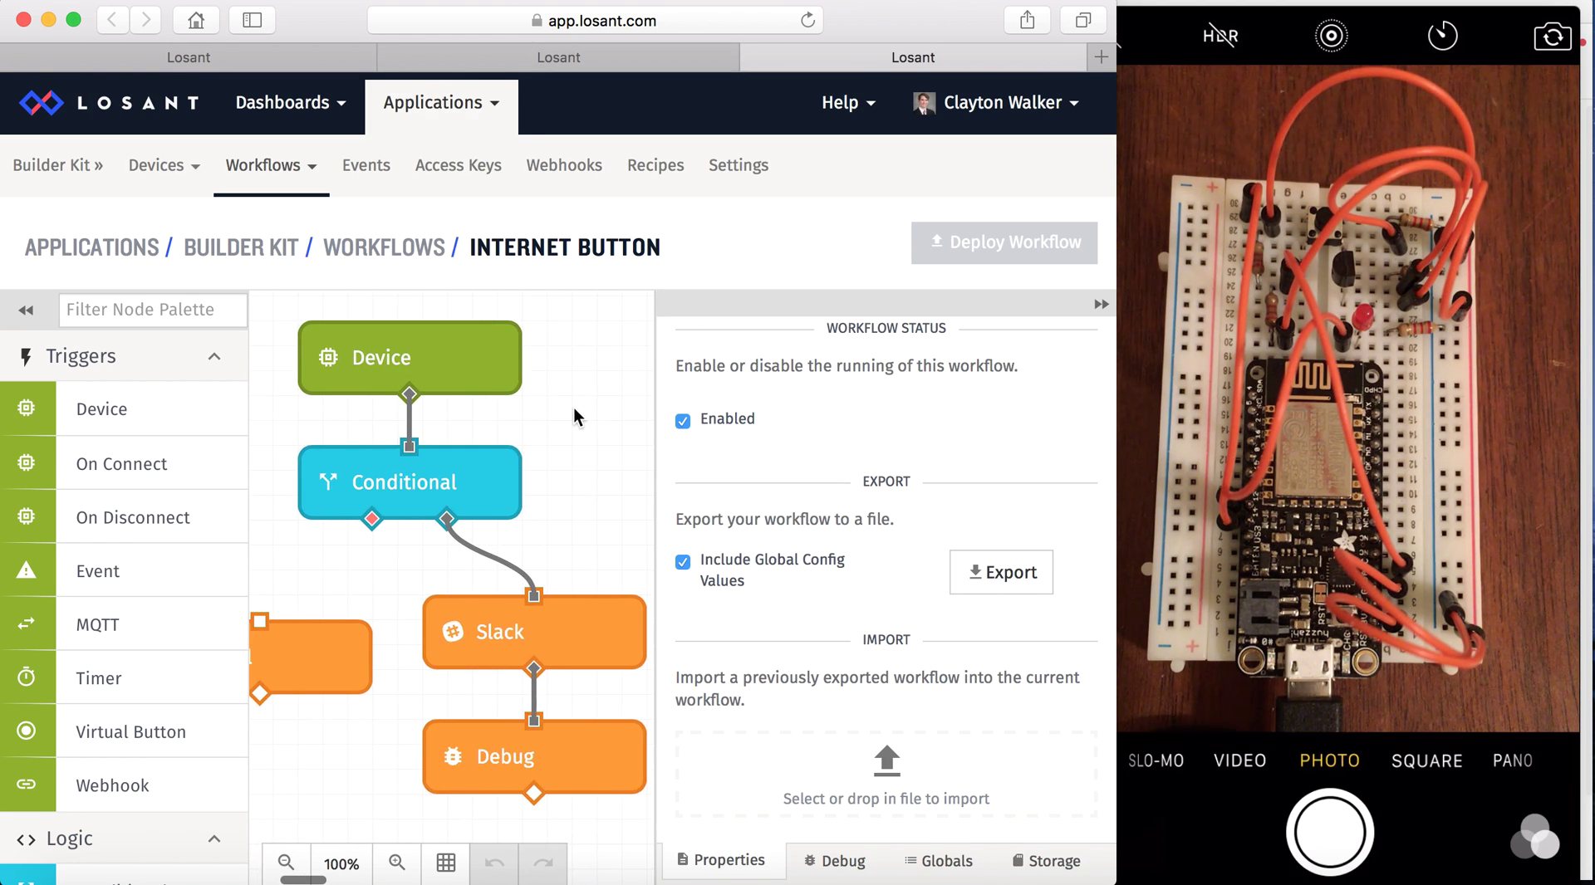
pyautogui.click(452, 464)
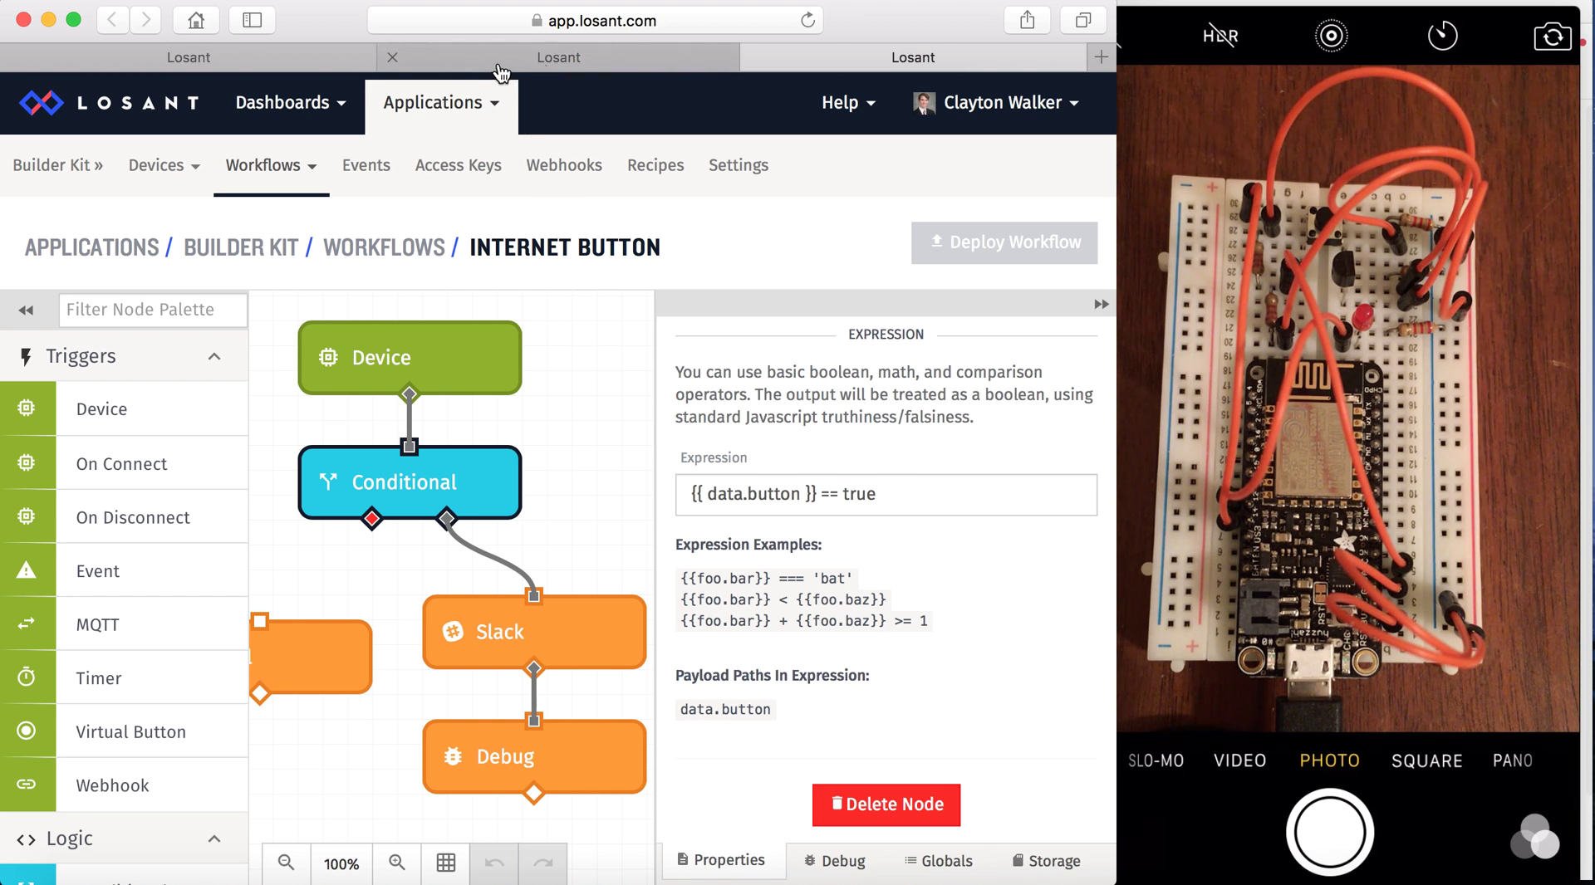
# Close the workflow editor, review the Builder Kit communication log's toggle commands and state reports, then bring Slack forward
pyautogui.click(753, 57)
pyautogui.click(482, 58)
pyautogui.scroll(-5, 484, 366)
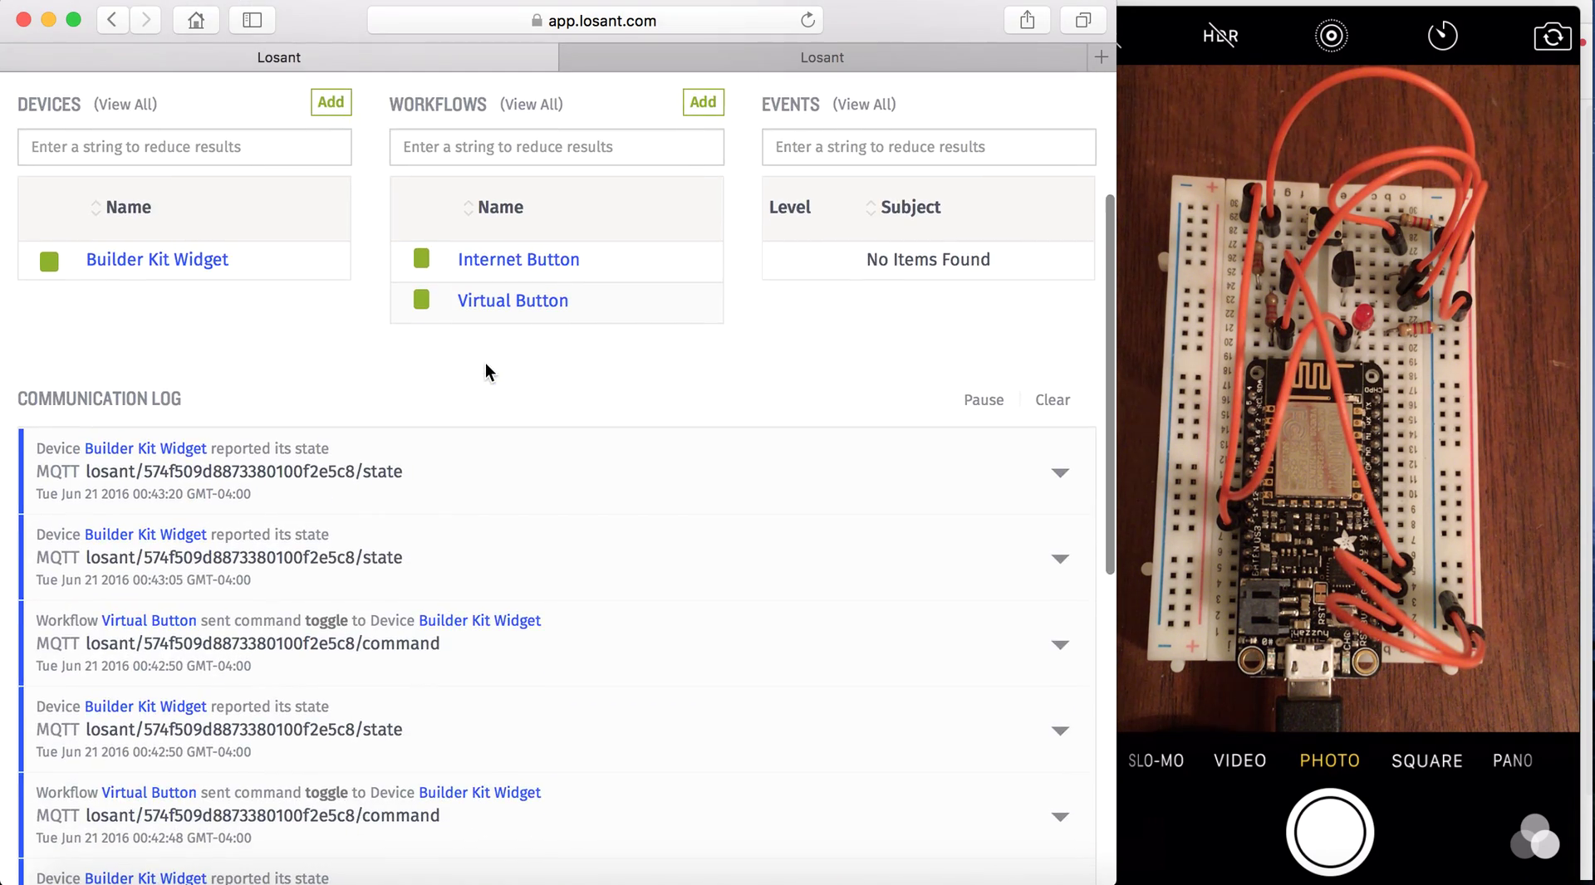
pyautogui.scroll(-4, 485, 366)
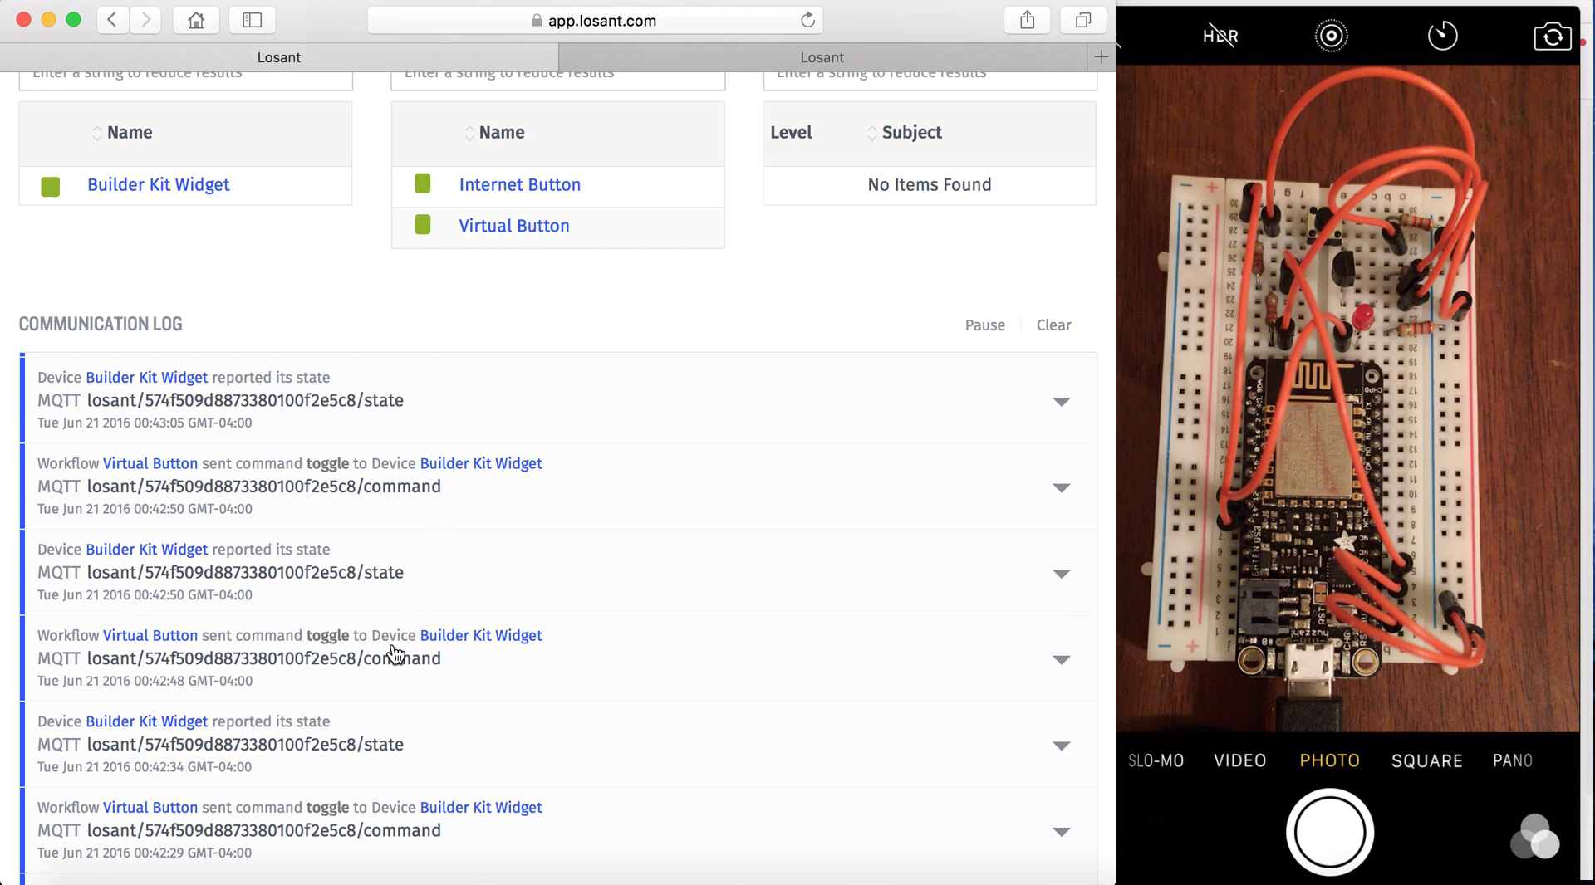
pyautogui.scroll(-2, 395, 653)
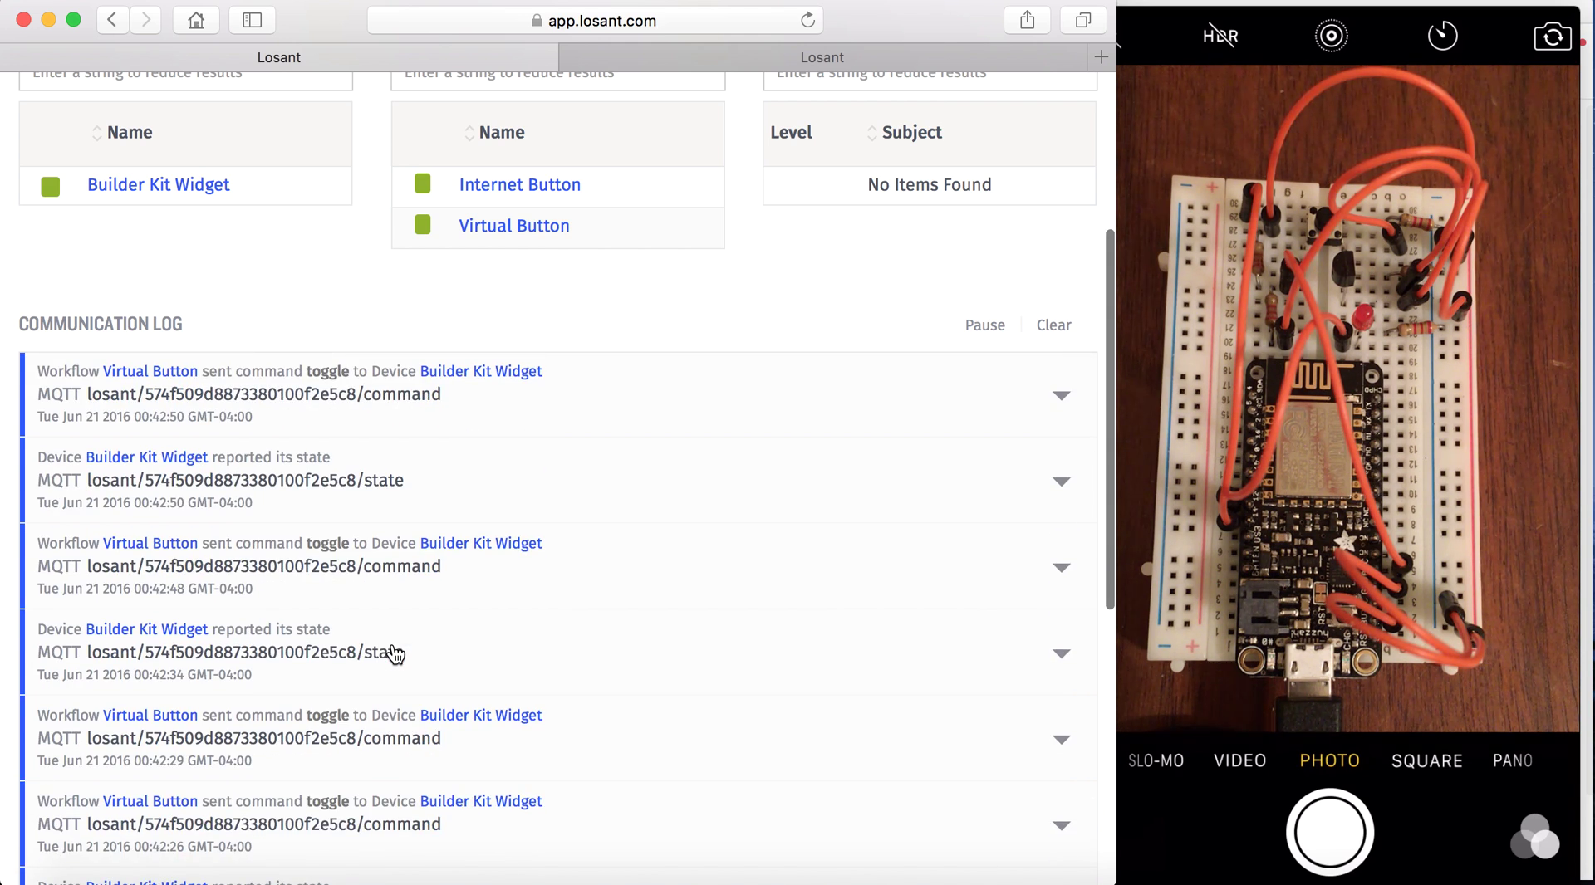
pyautogui.scroll(3, 395, 654)
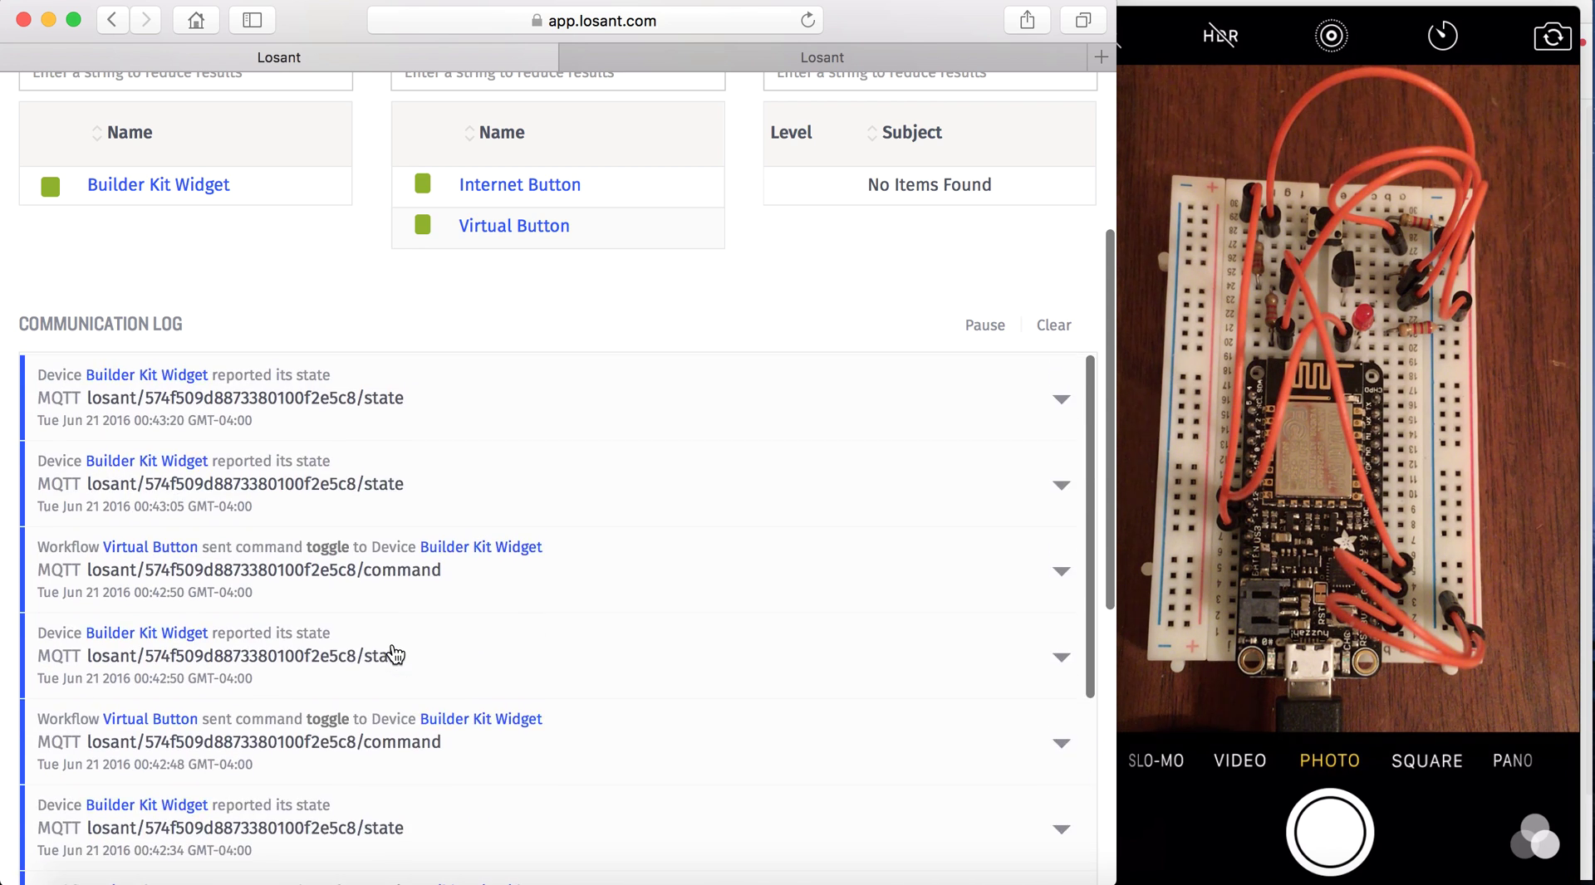
pyautogui.scroll(5, 395, 654)
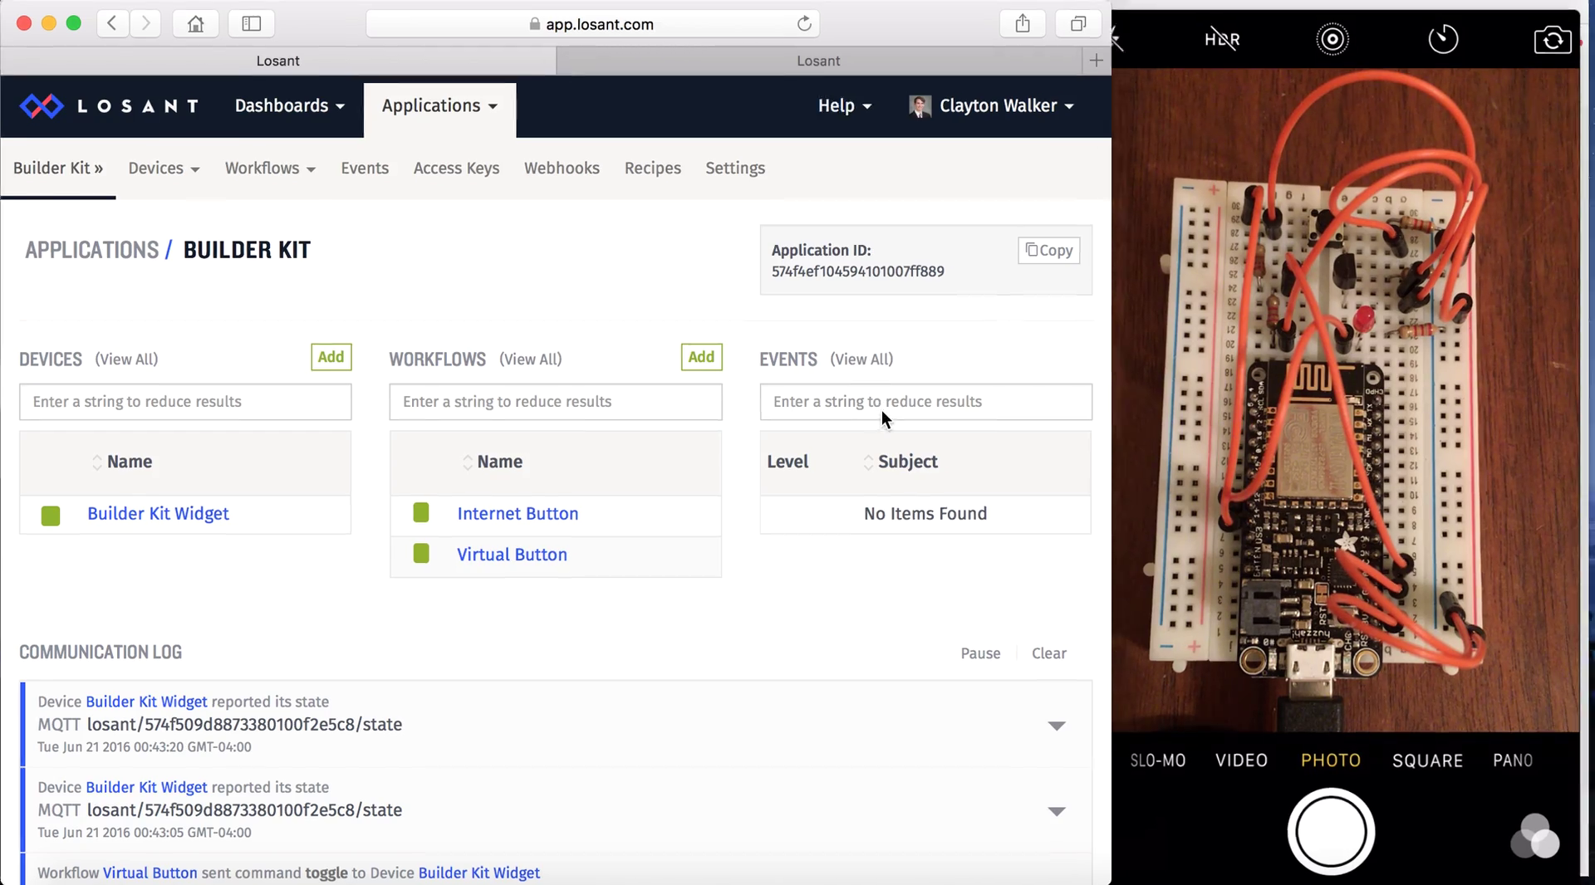
pyautogui.hotkey('ctrl', 'Up')
pyautogui.click(1002, 394)
# Move the camera window aside to read Slack's Adafruit Feather Huzzah button-pressed message, then return to Losant
pyautogui.hotkey('ctrl', 'Up')
pyautogui.click(1406, 463)
pyautogui.moveTo(1180, 41); pyautogui.dragTo(148, 10)
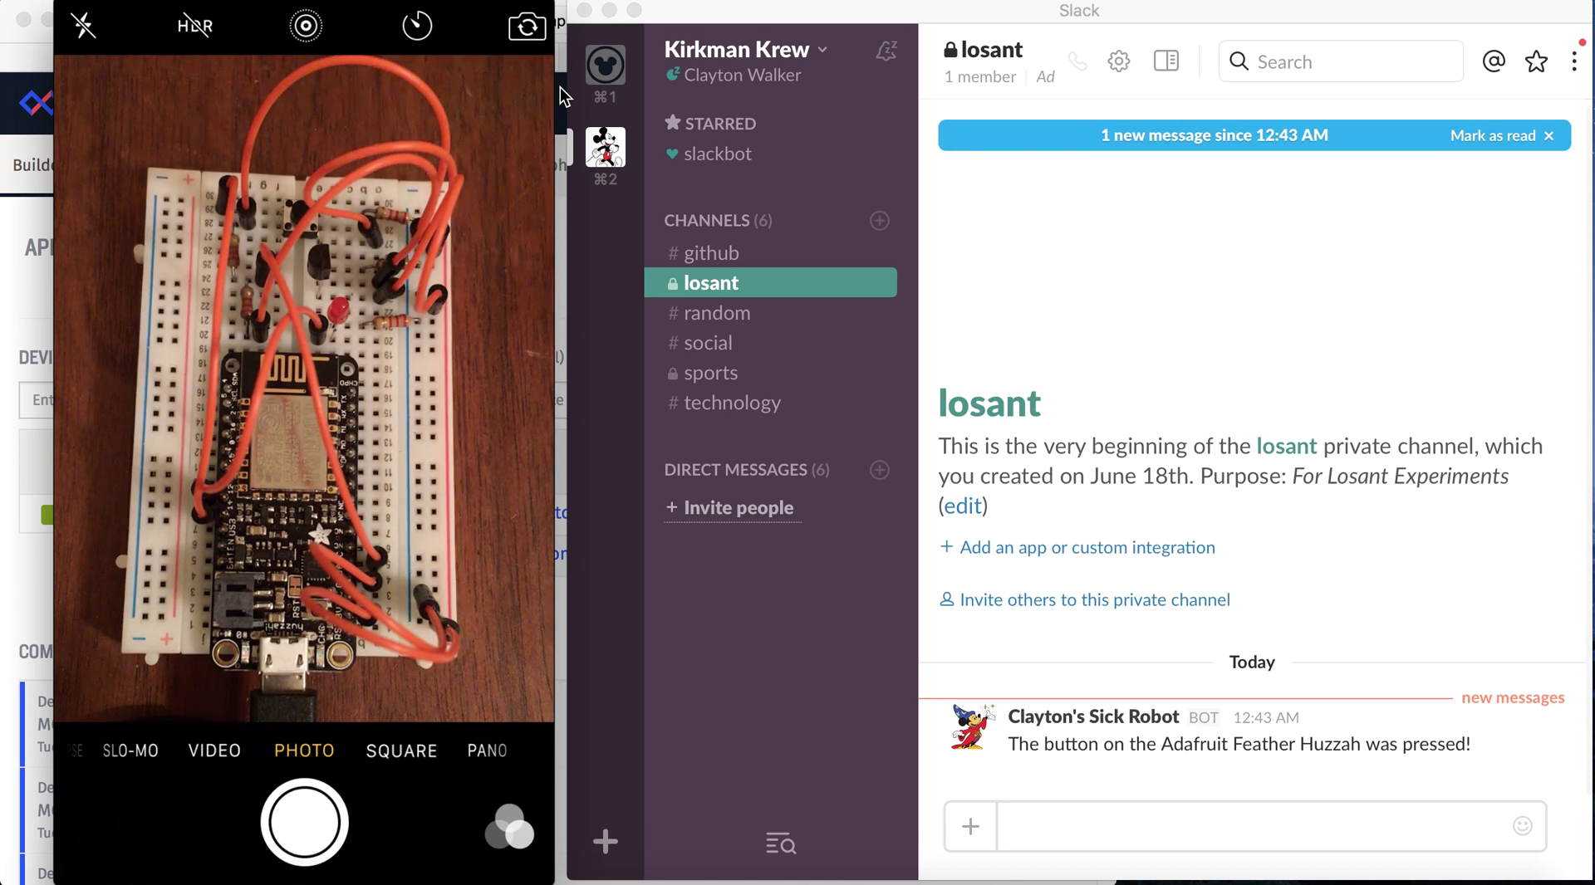
pyautogui.click(1224, 750)
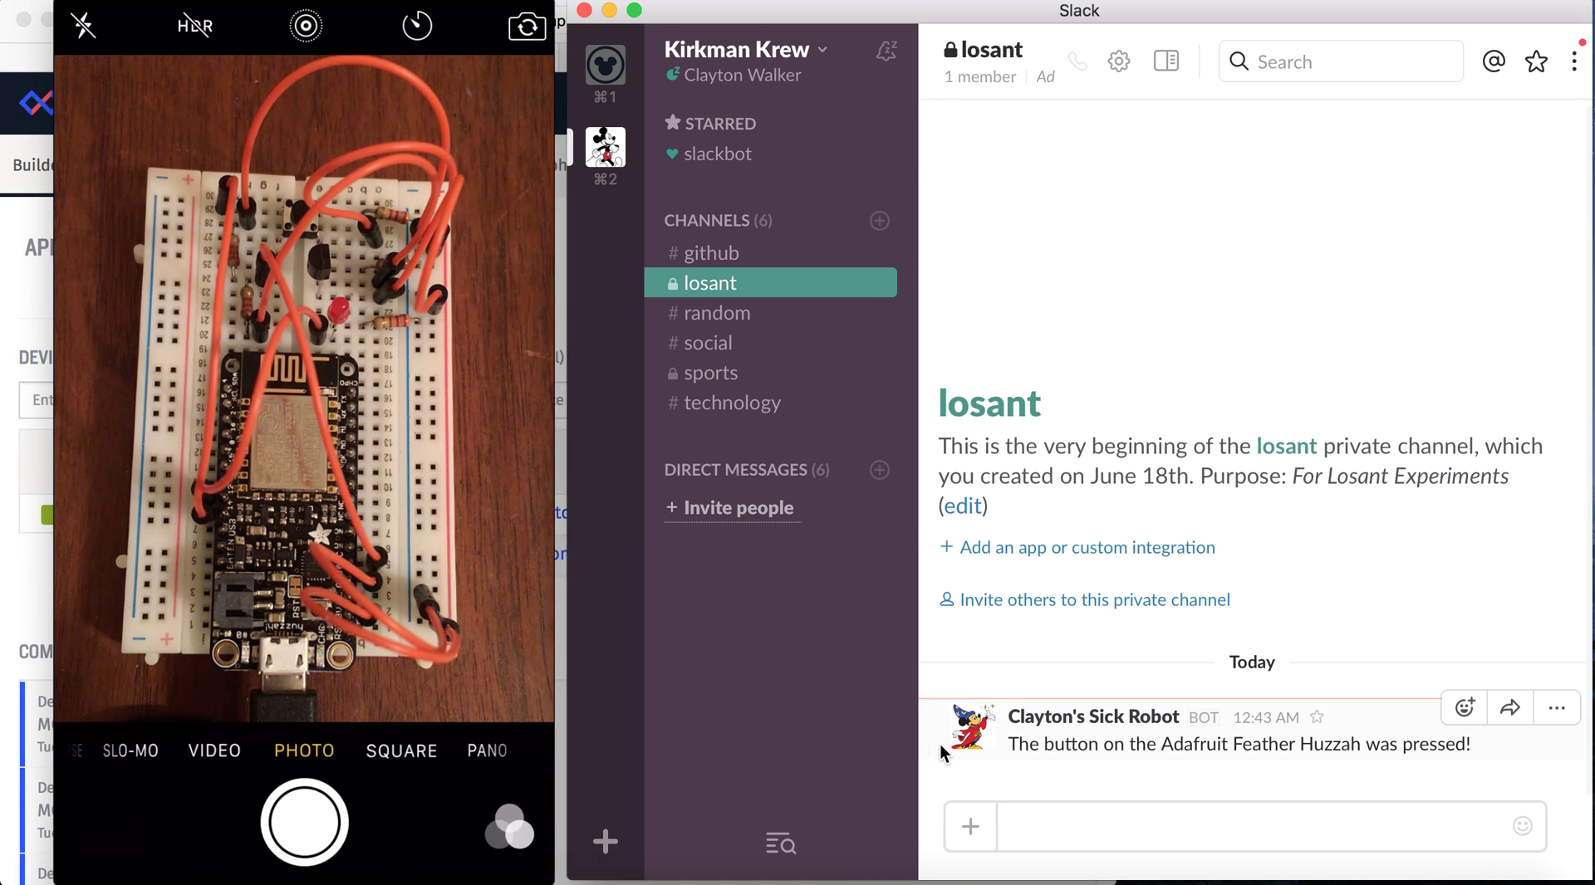
pyautogui.moveTo(274, 291)
pyautogui.moveTo(166, 16); pyautogui.dragTo(780, 17)
pyautogui.click(282, 631)
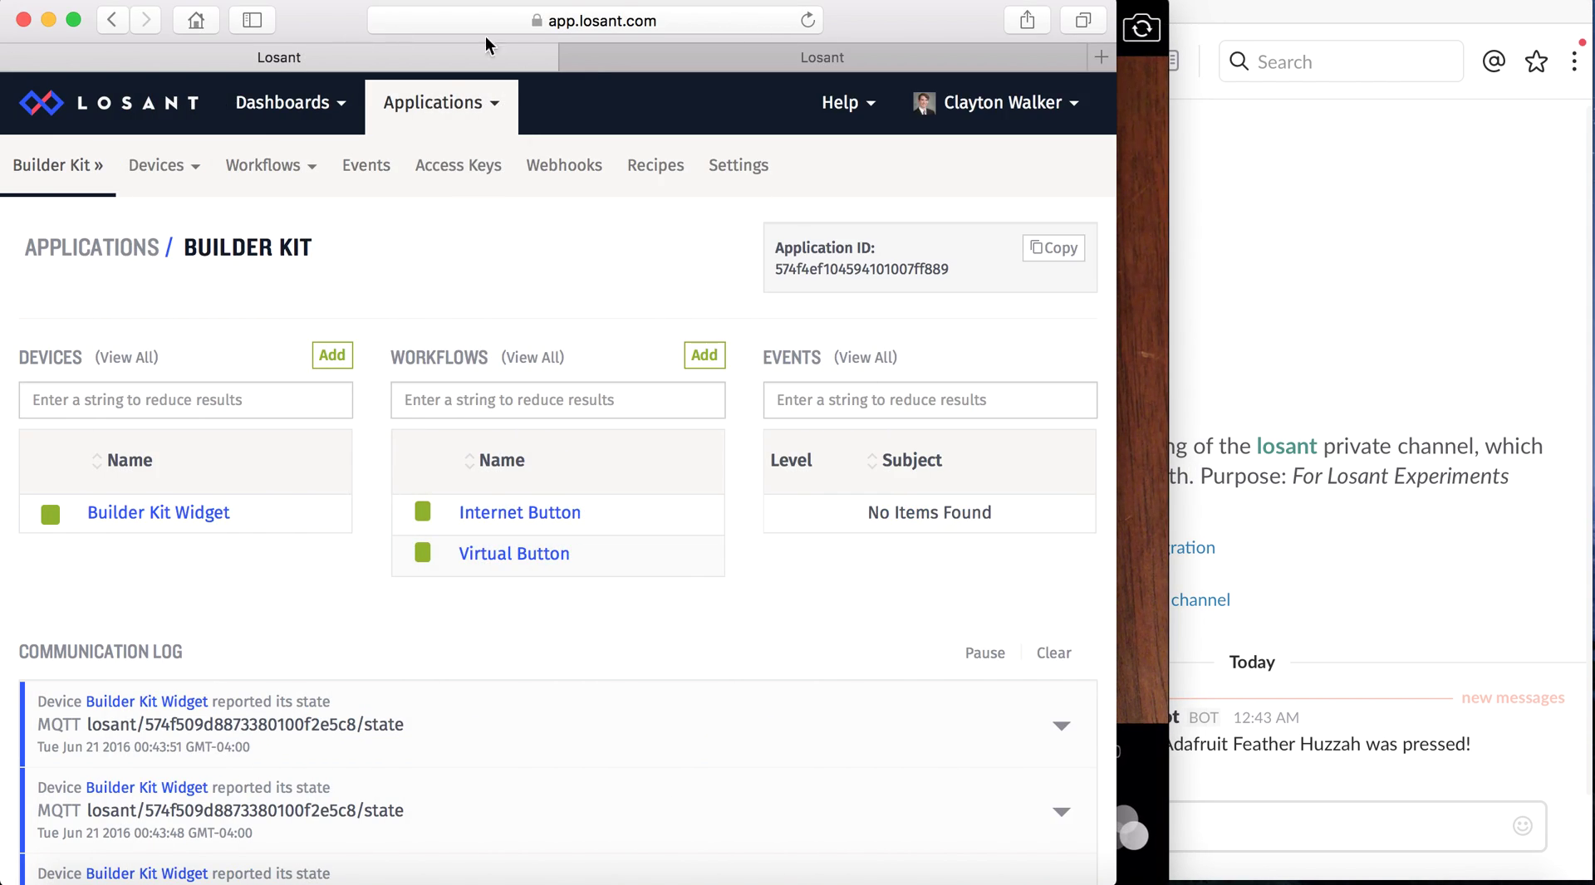
# Scroll the Arduino serial monitor for 'Button Pressed!' lines among temperature readings, then go back to Losant
pyautogui.hotkey('ctrl', 'Up')
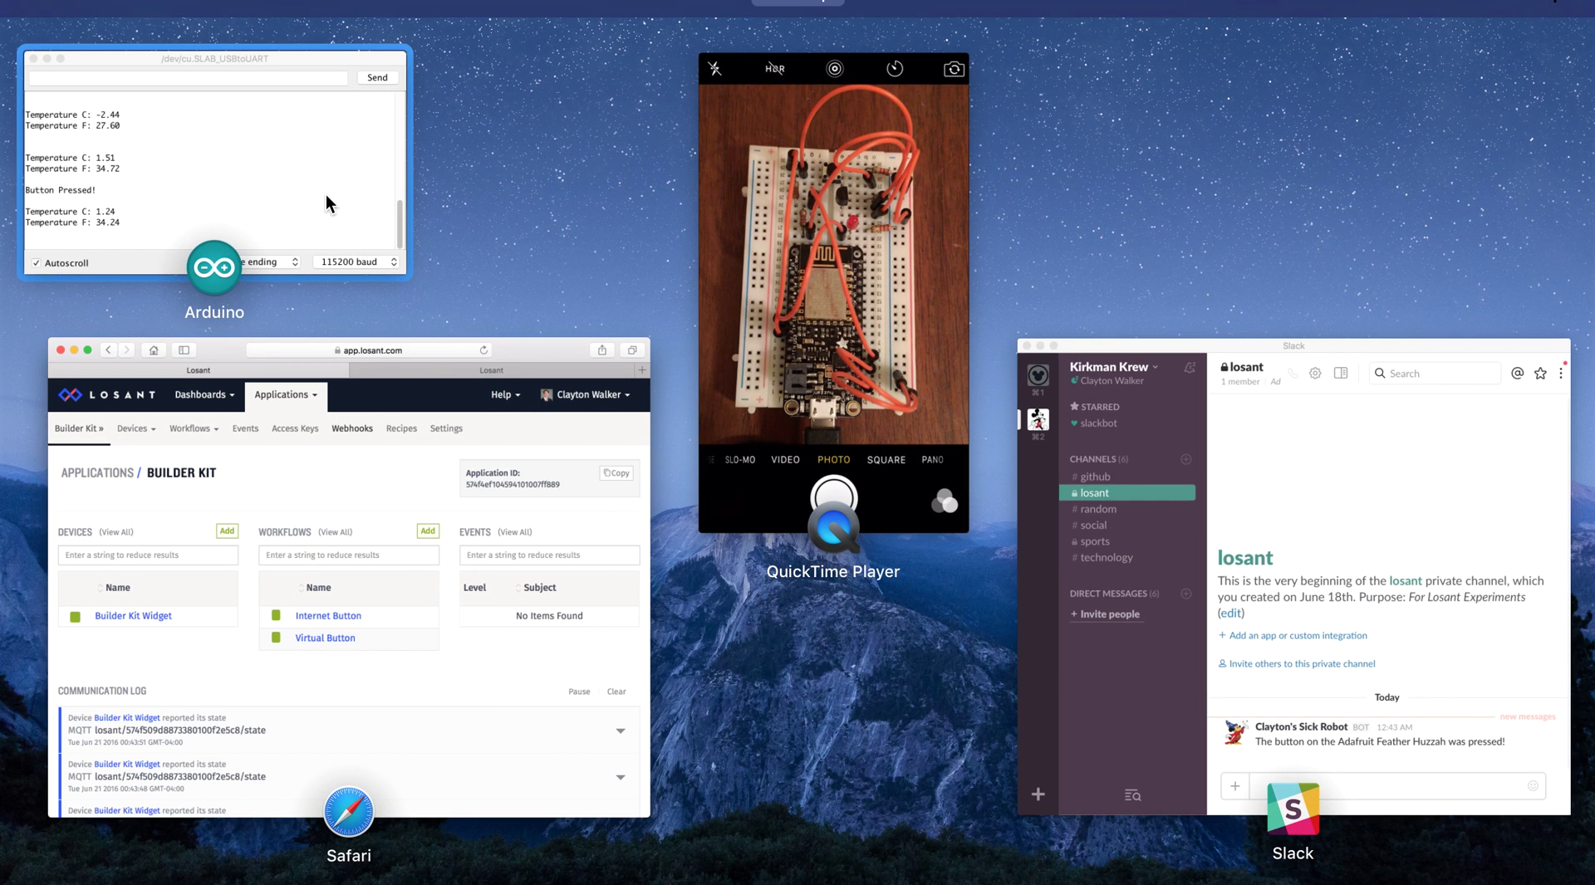
pyautogui.click(325, 194)
pyautogui.scroll(3, 316, 286)
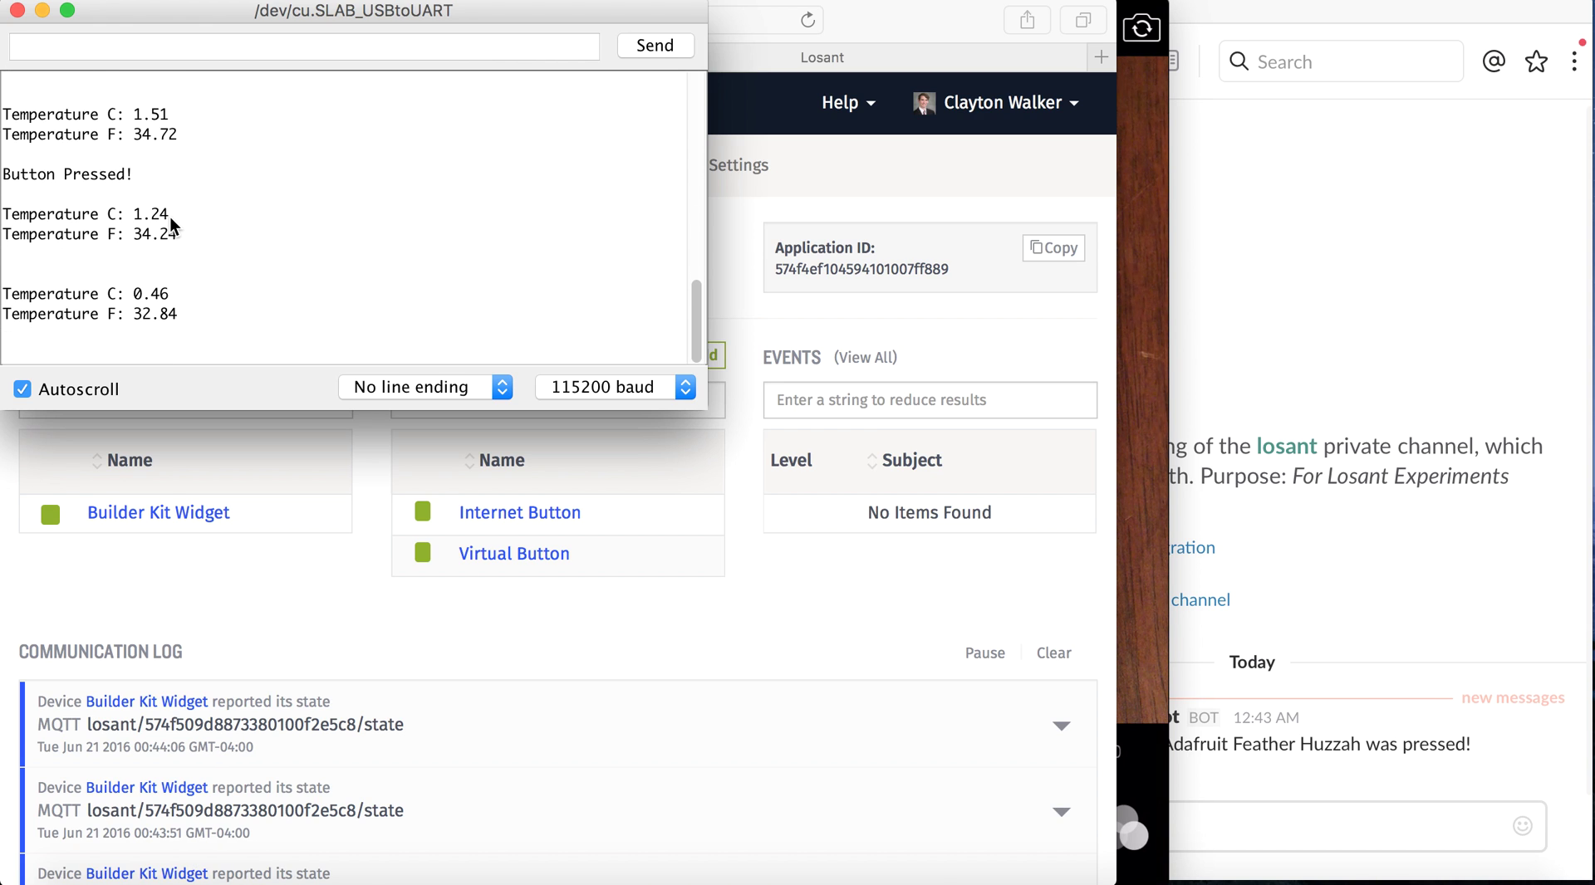
pyautogui.scroll(5, 172, 224)
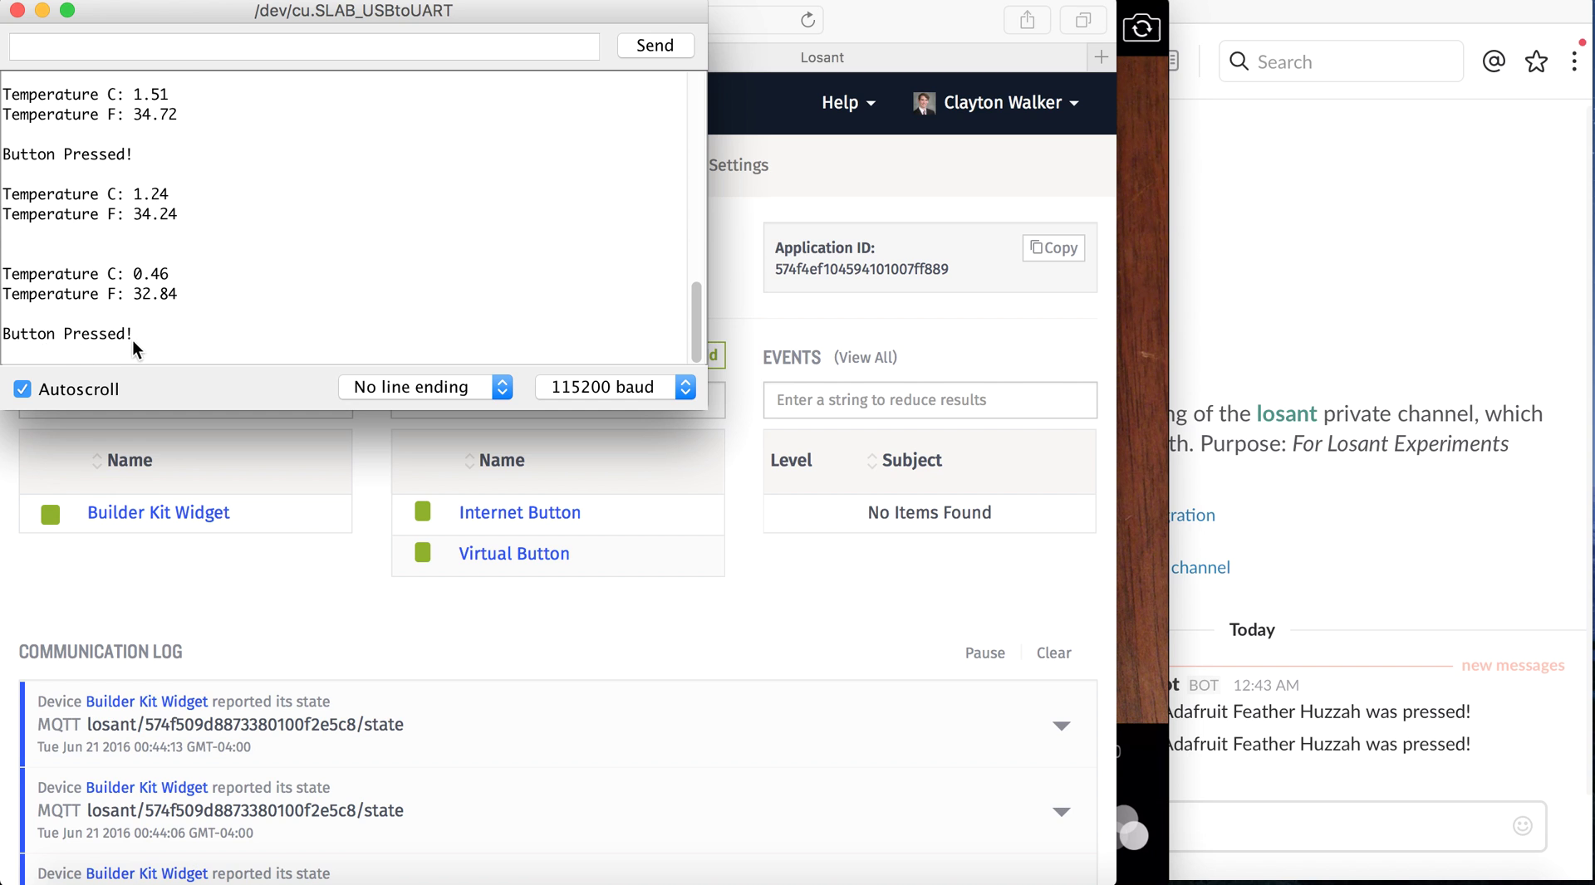
pyautogui.click(339, 683)
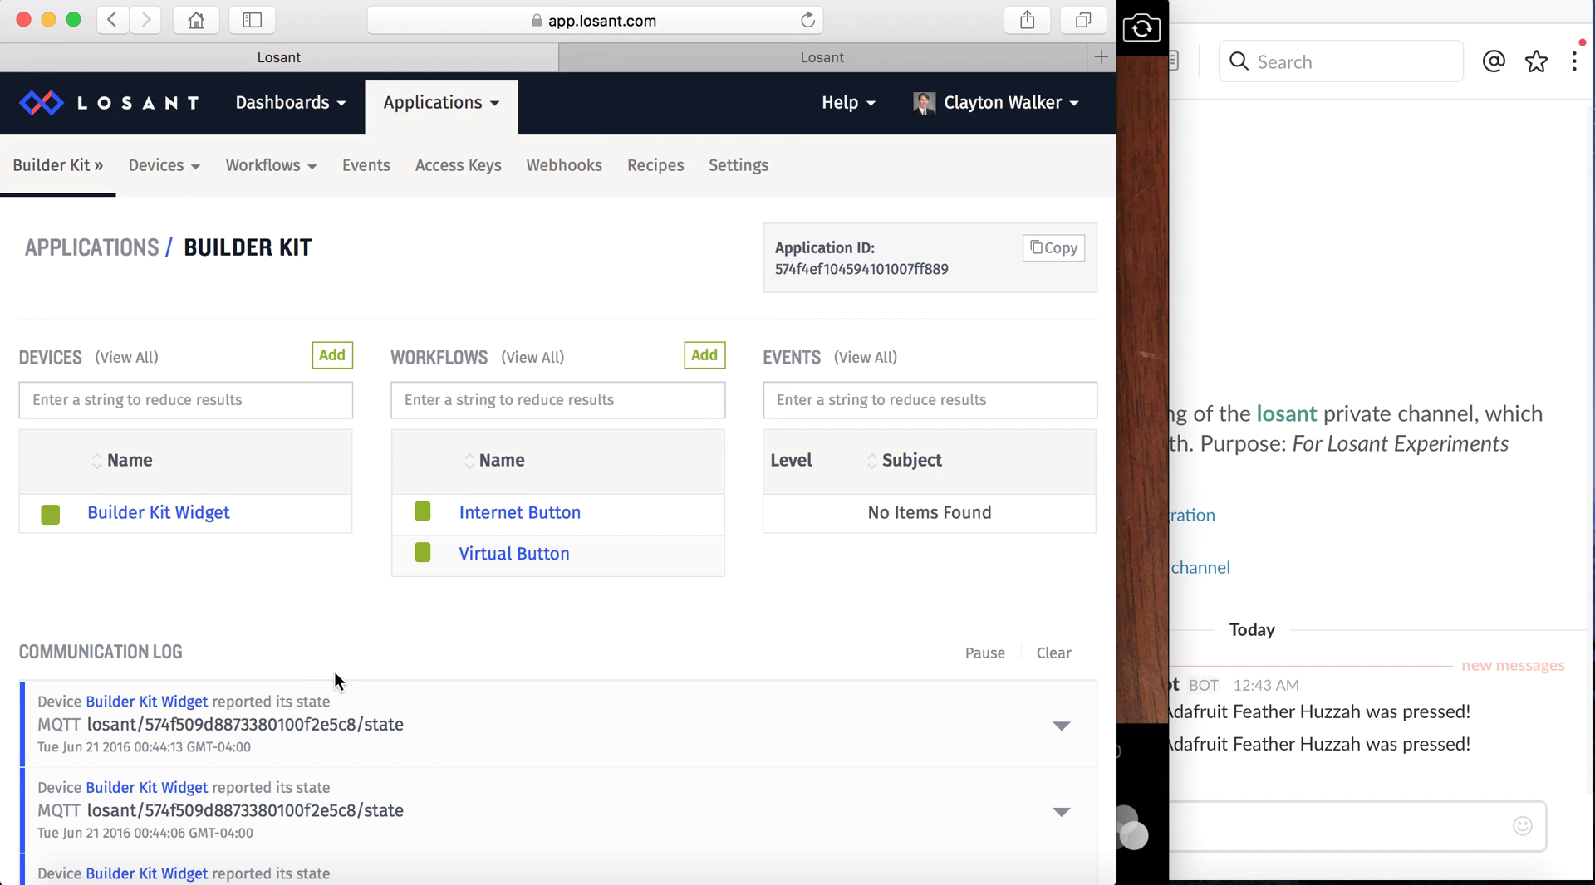
# Shift the camera view to the left edge so Slack's three button-pressed messages show beside the breadboard
pyautogui.click(1317, 612)
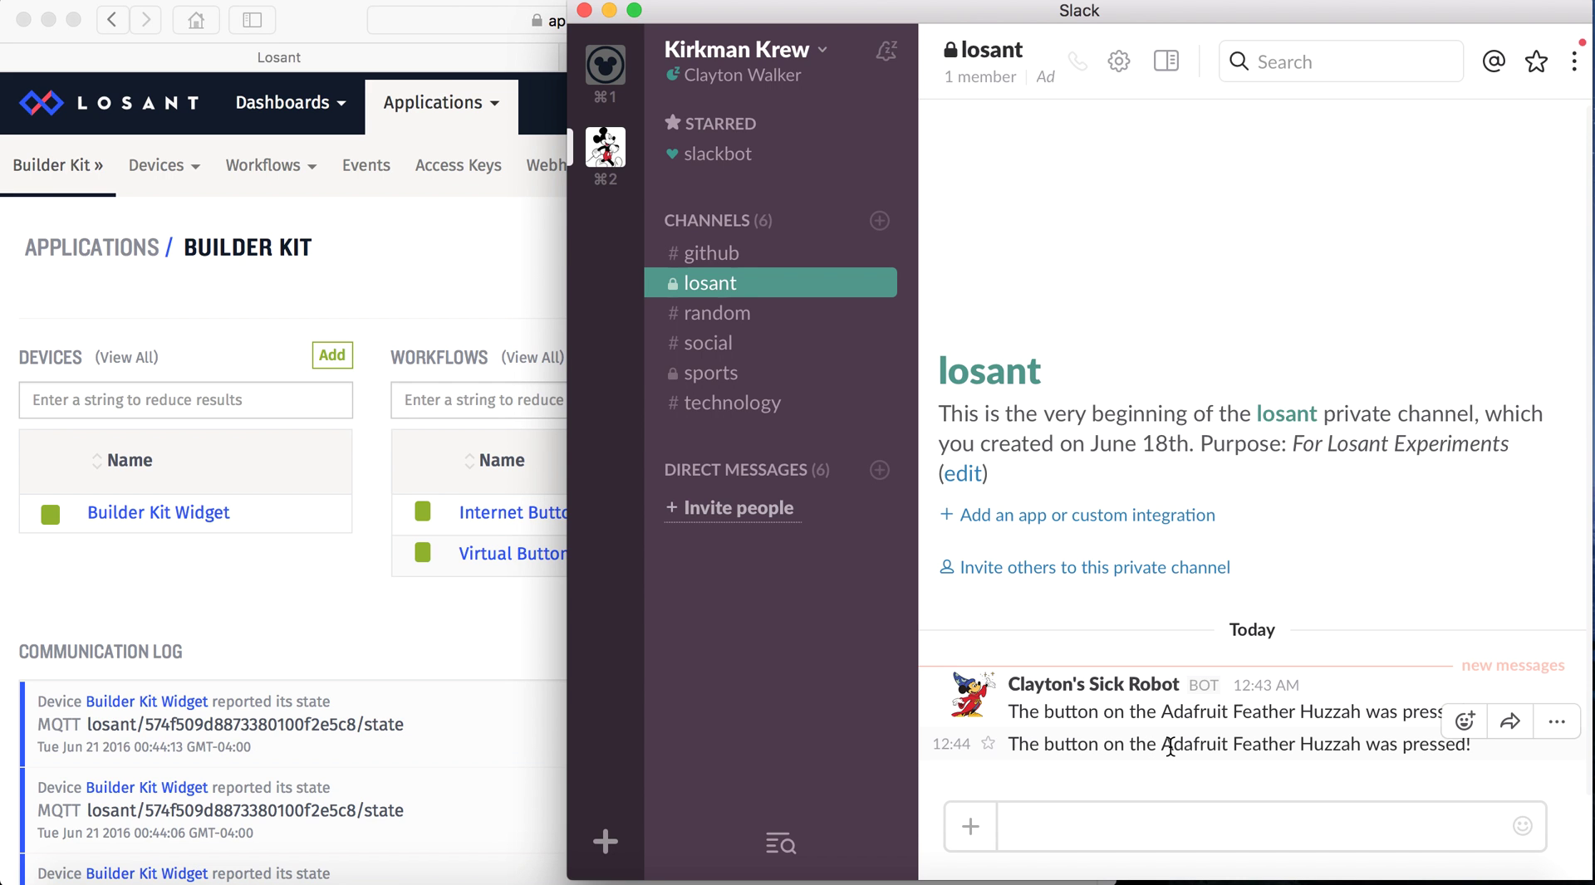
pyautogui.hotkey('ctrl', 'Up')
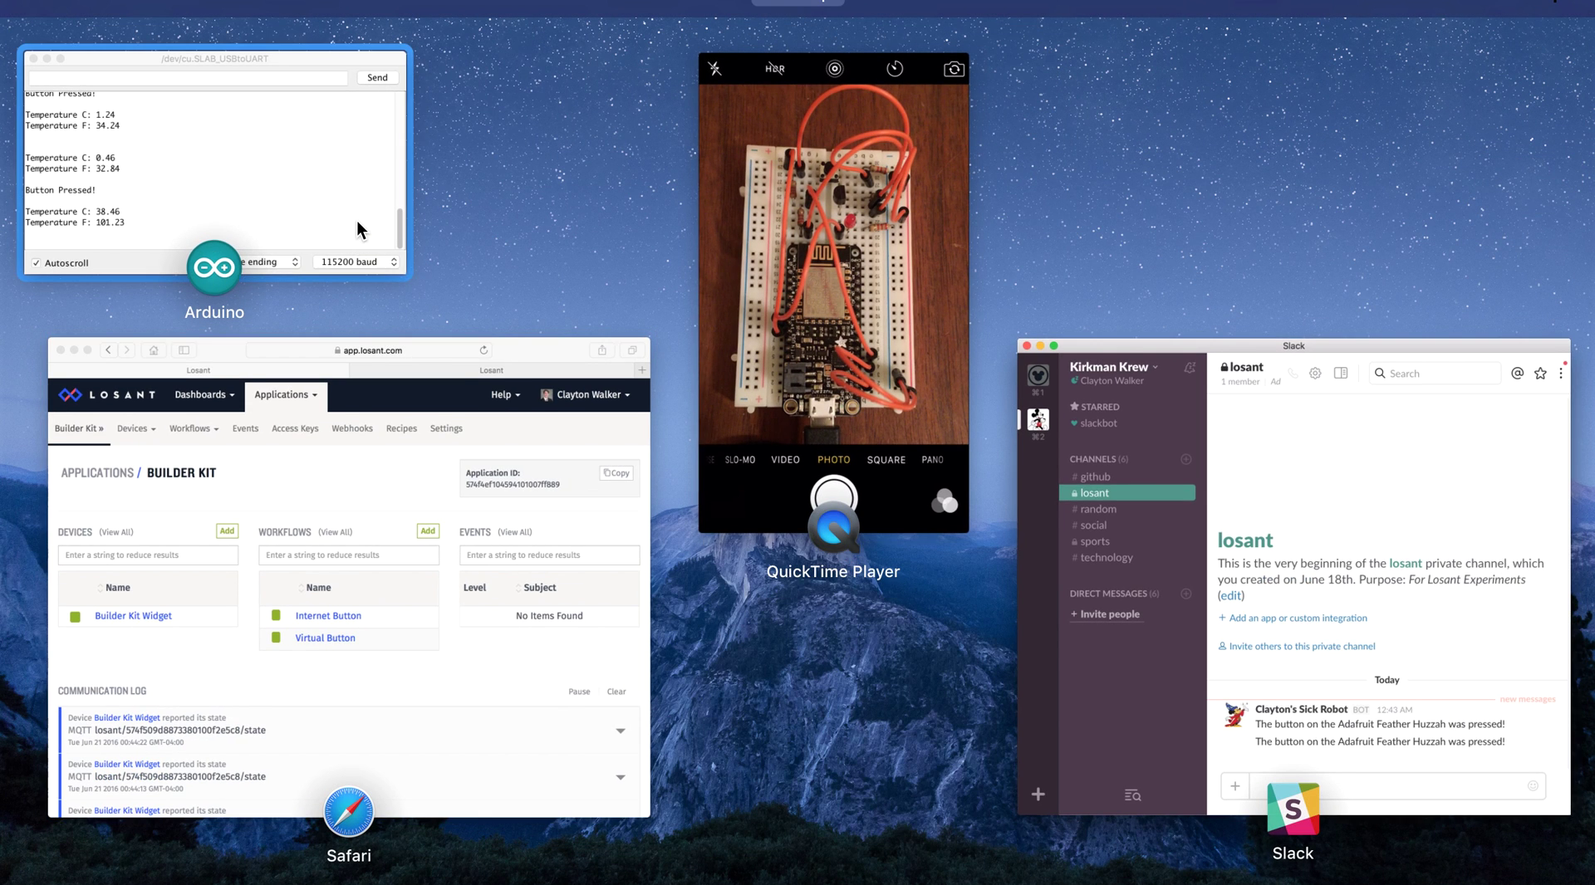
pyautogui.click(356, 221)
pyautogui.click(518, 349)
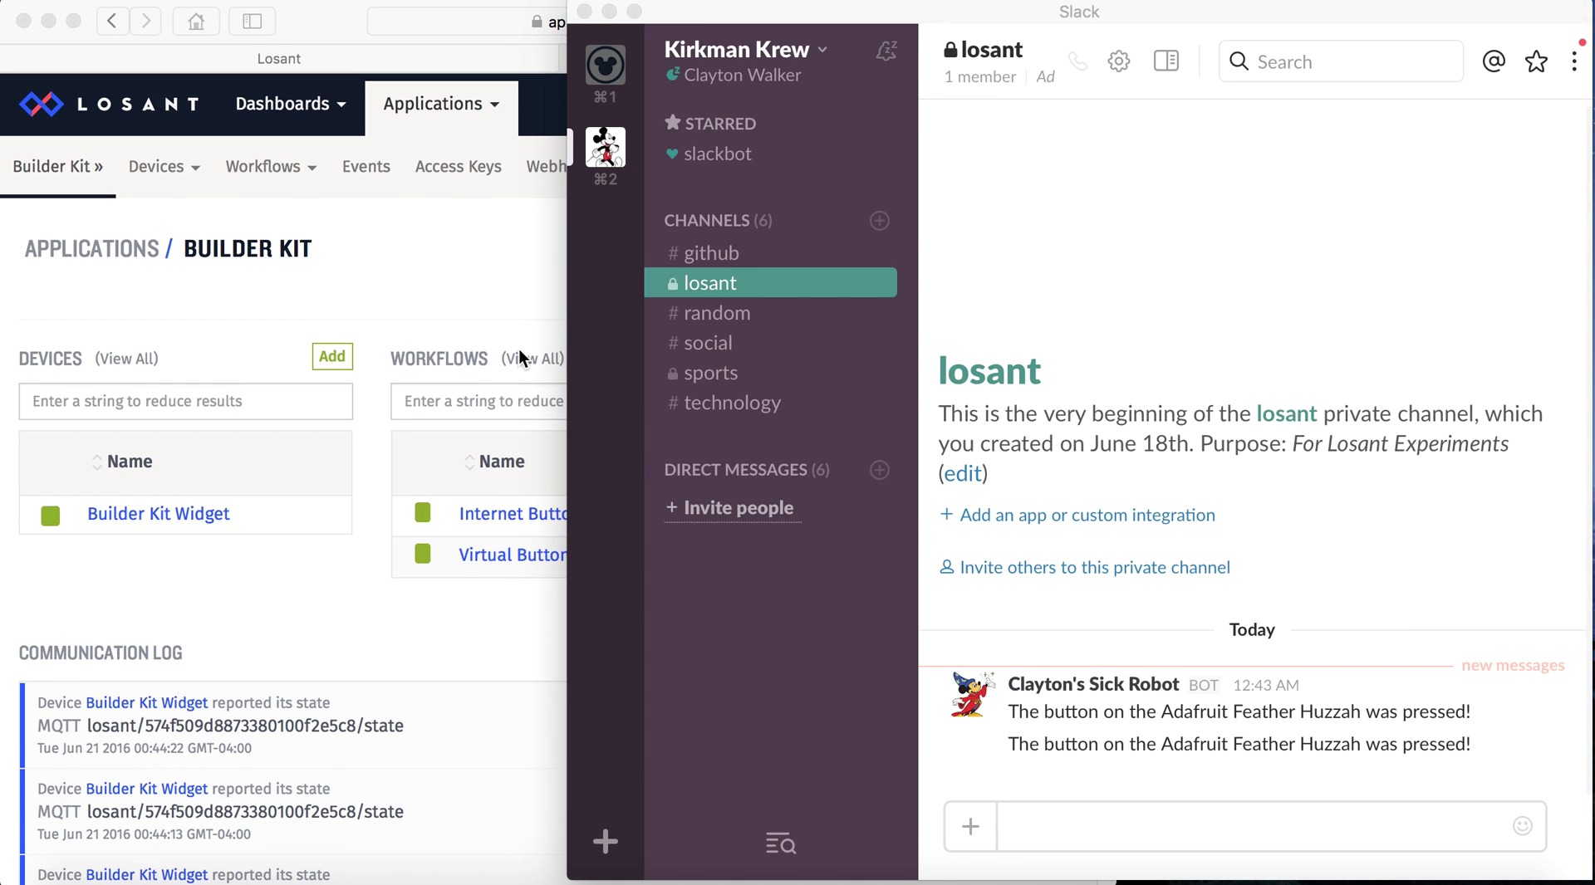
pyautogui.hotkey('ctrl', 'Up')
pyautogui.click(729, 346)
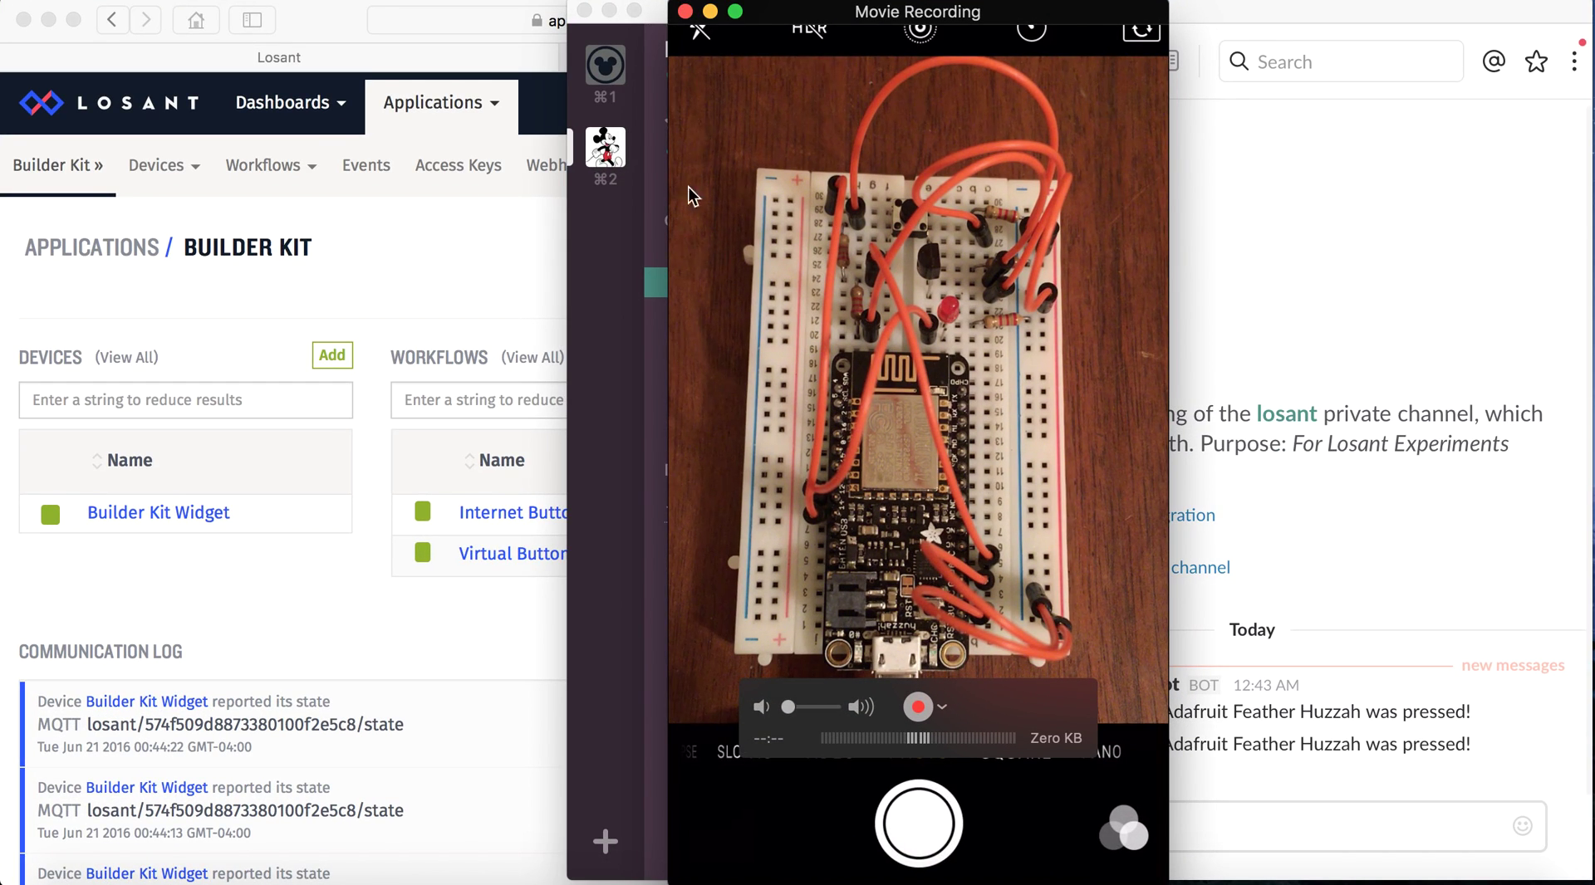
pyautogui.moveTo(781, 18); pyautogui.dragTo(175, 20)
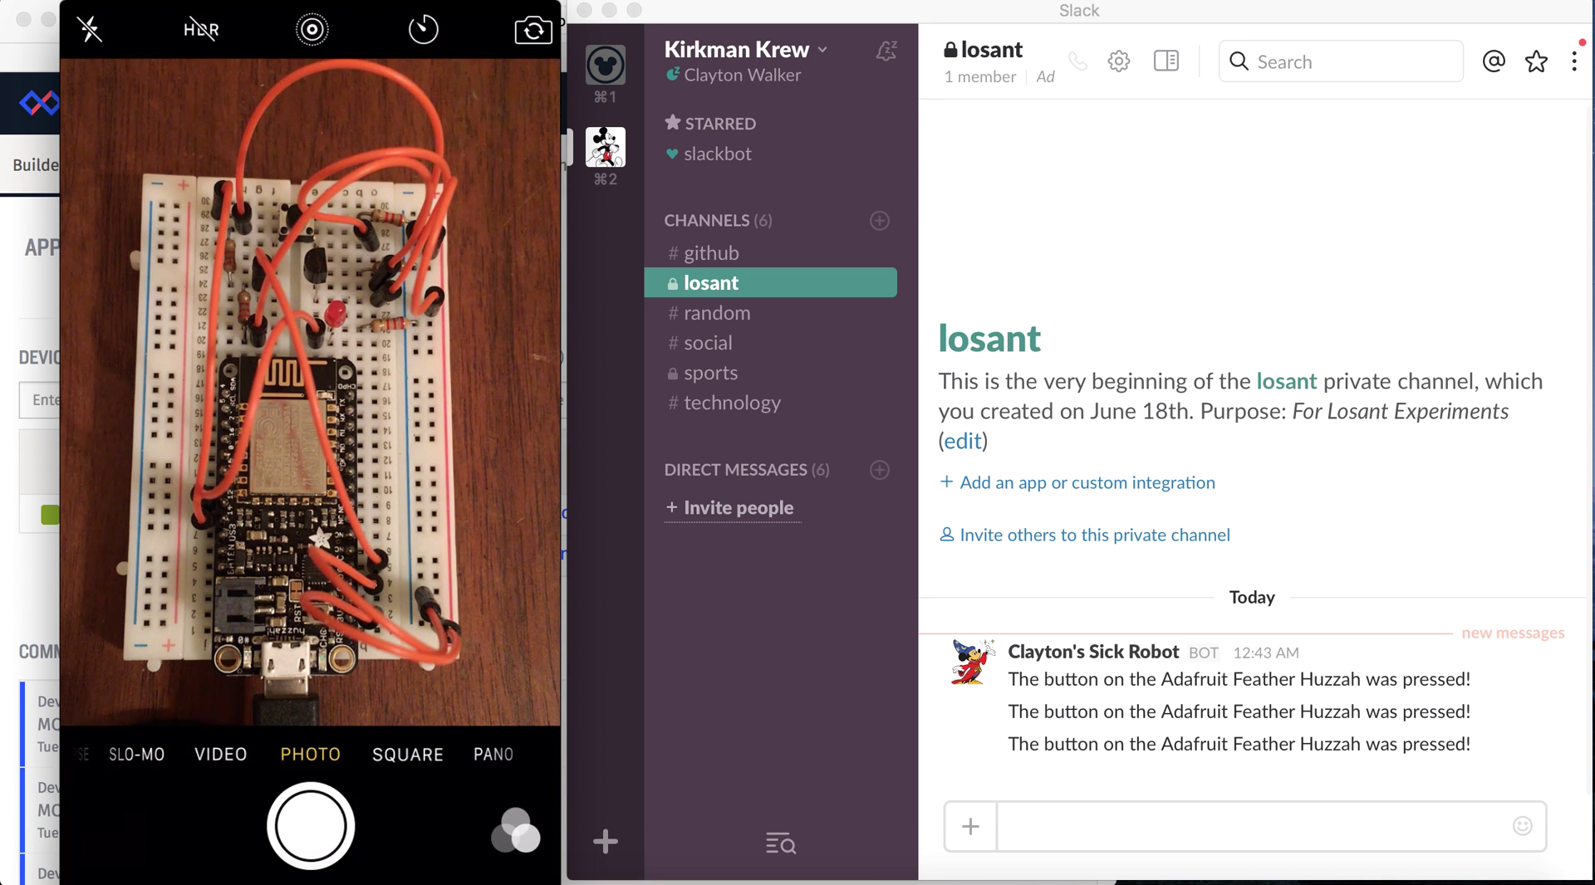
pyautogui.moveTo(310, 15)
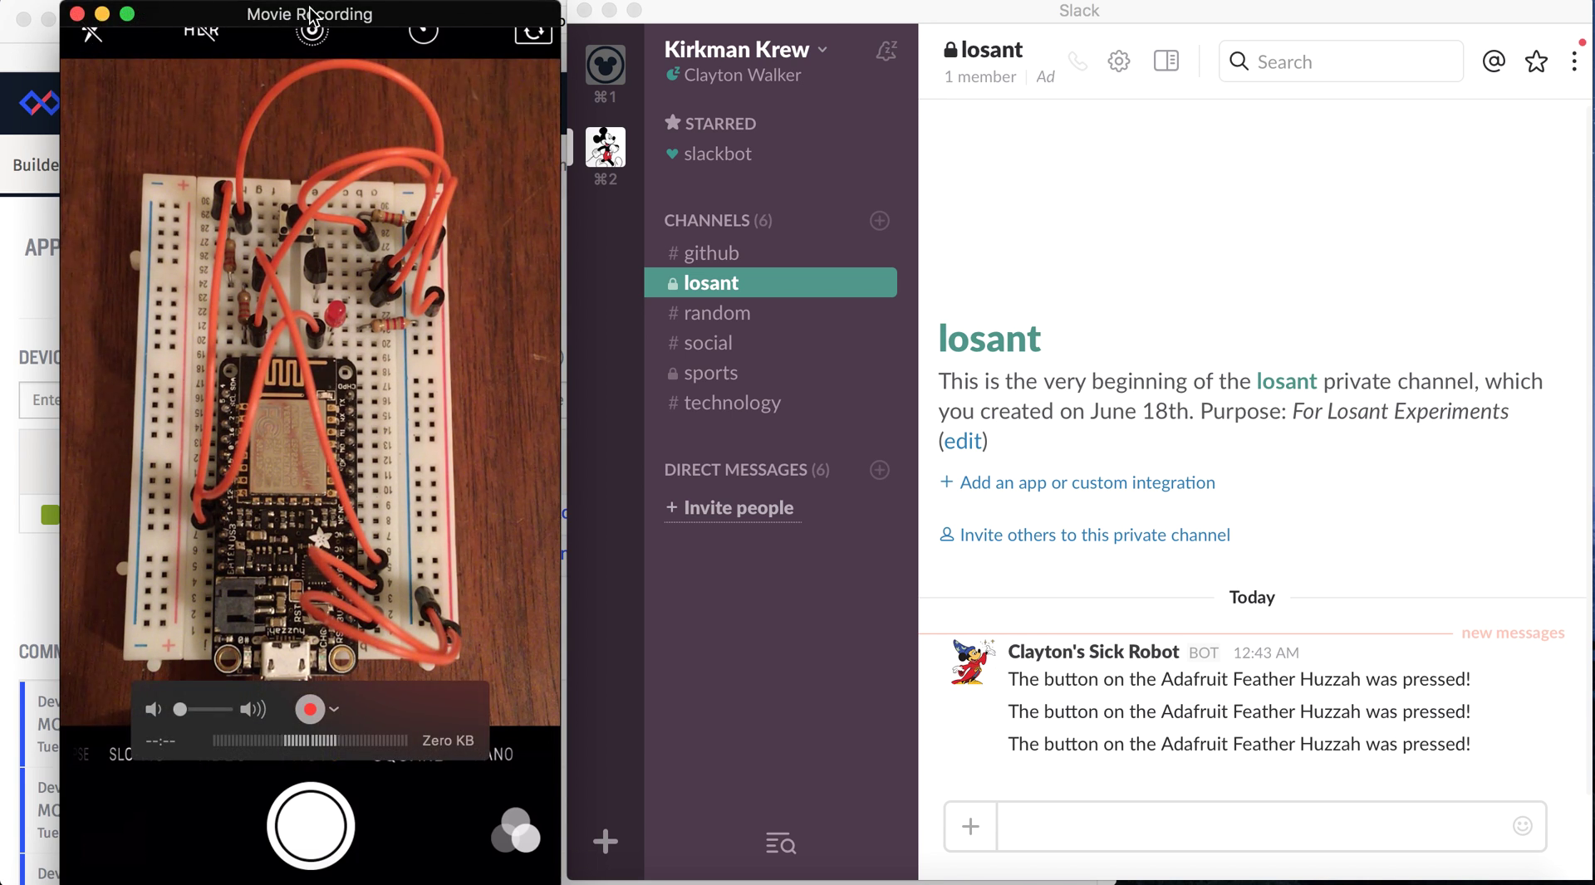